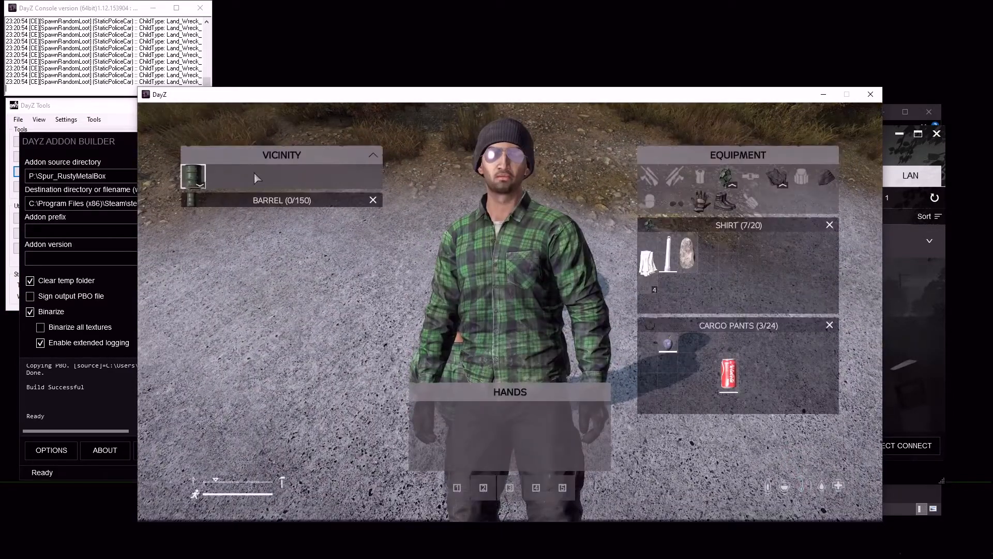
Look over the barrel and the rusty metal box in the game world, then quit the game and dismiss its exit report
key("Tab")
key("w")
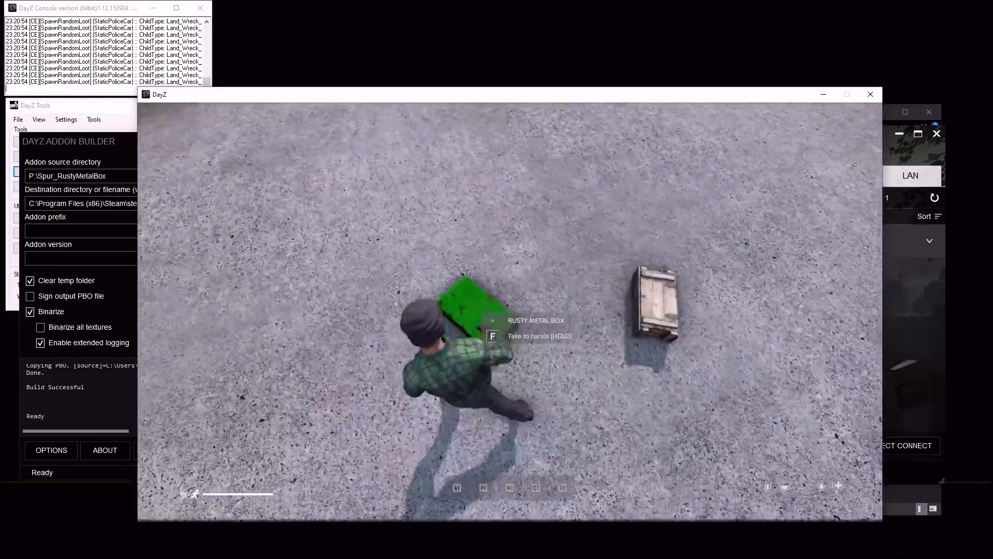
key("w")
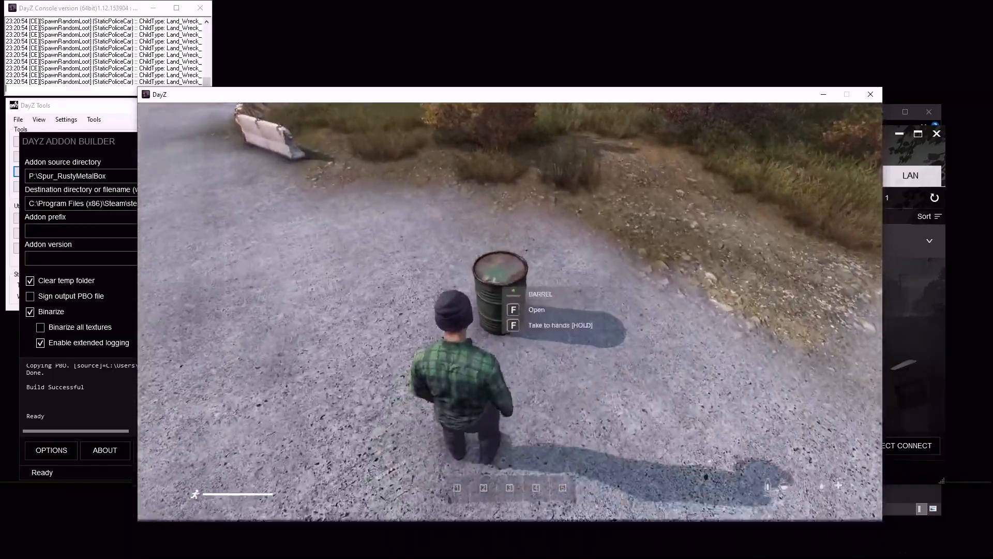
key("w")
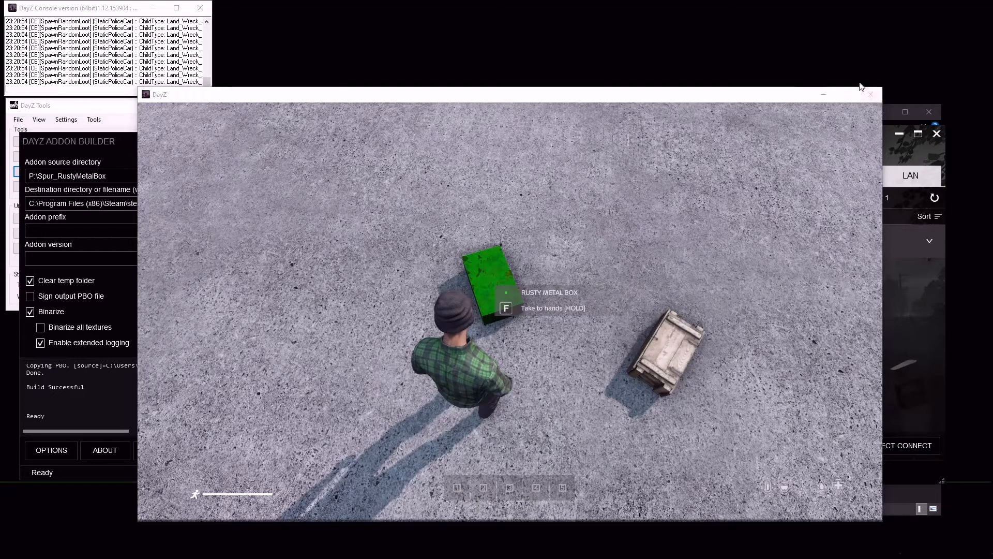
left_click(871, 94)
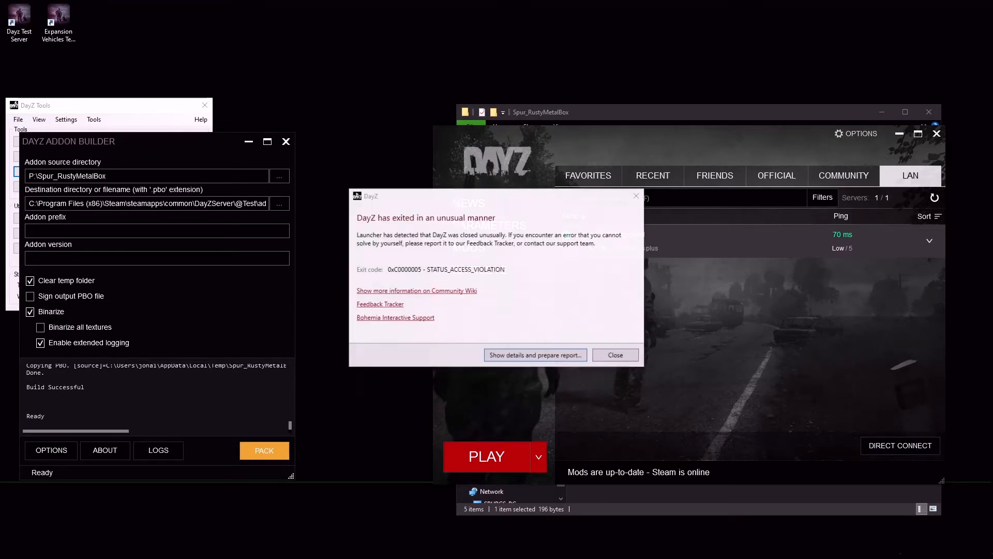
left_click(627, 356)
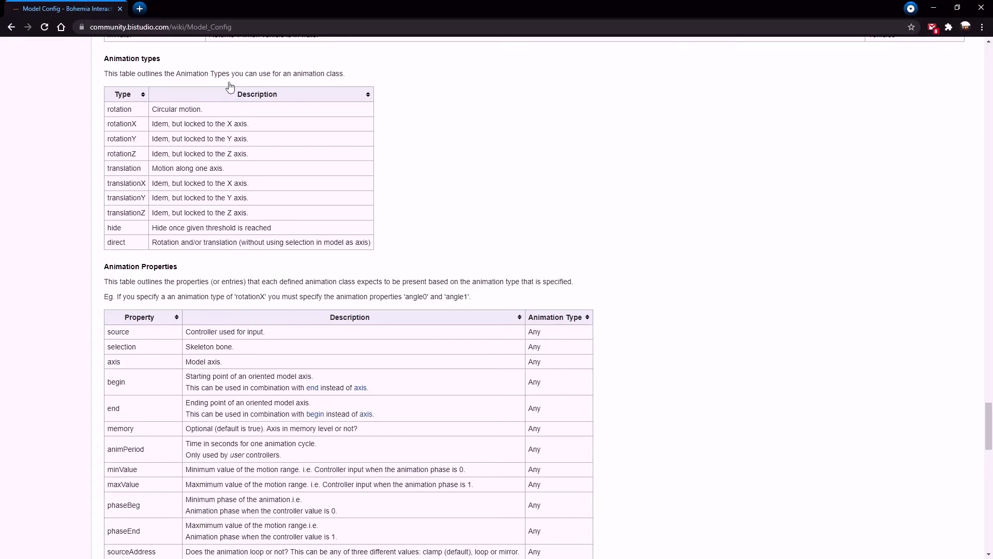
Examine the Animation types and Animation Properties tables on the Model_Config wiki page, highlighting the page address
scroll(125, 130, "up", 2)
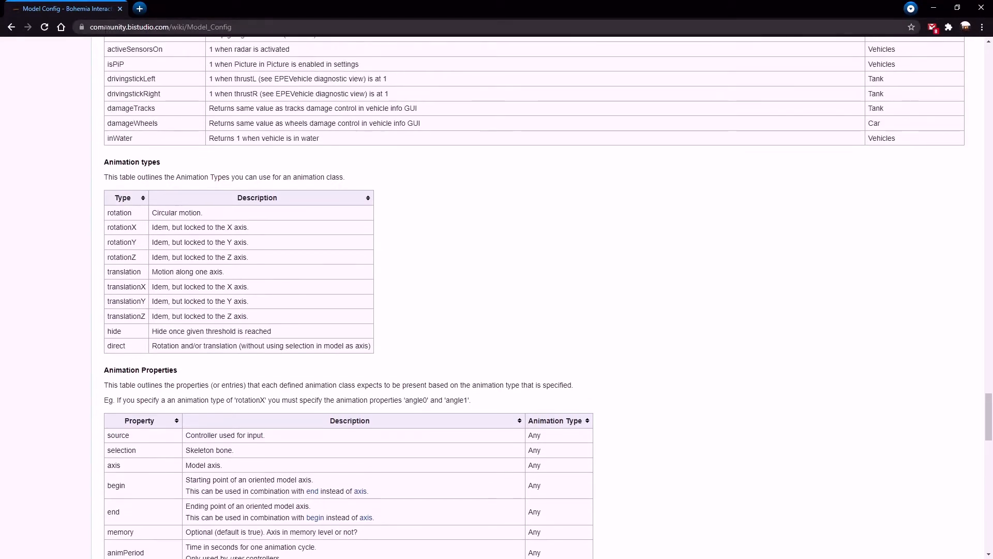
left_click_drag(90, 27, 233, 26)
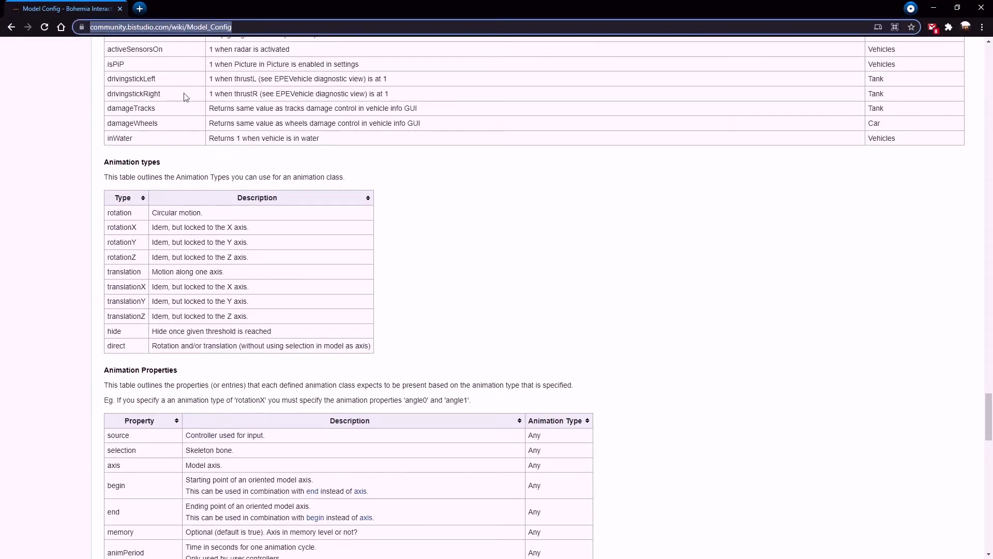
left_click(447, 263)
scroll(299, 330, "down", 12)
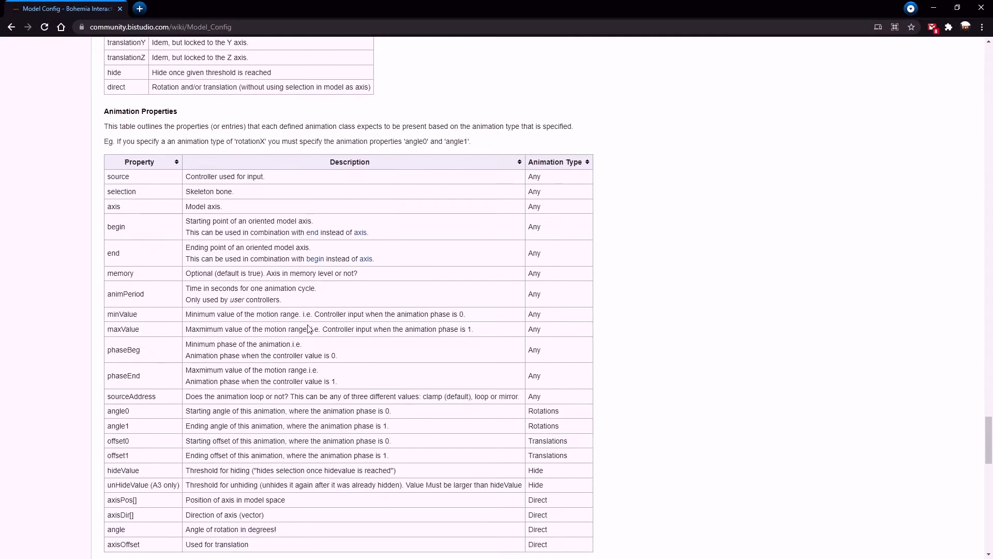
scroll(308, 320, "up", 6)
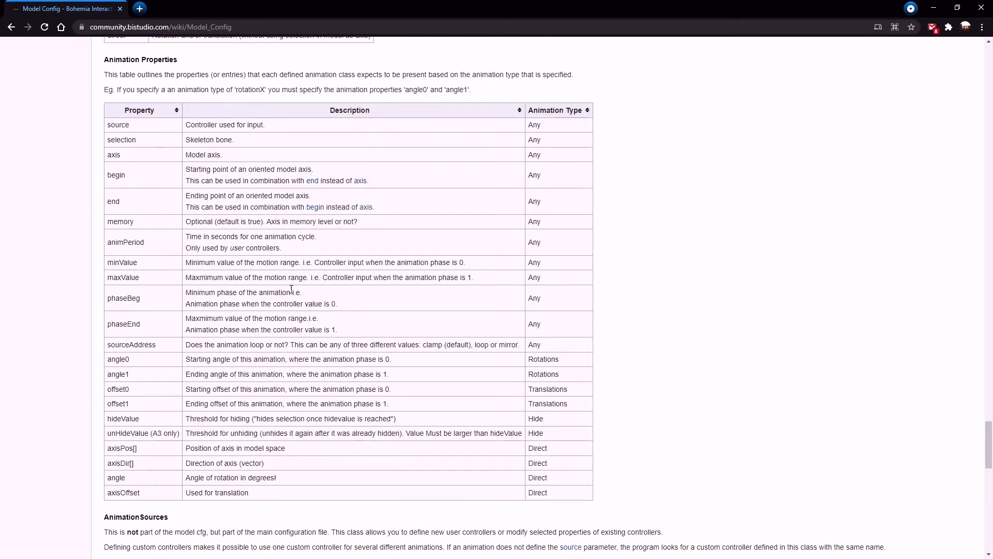
scroll(163, 243, "up", 5)
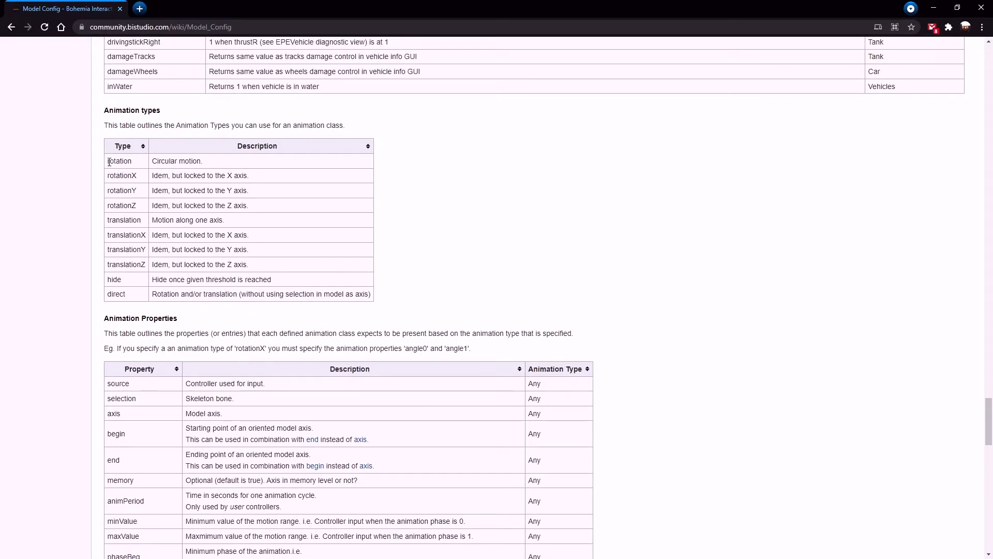
Highlight the rotation animation type, review the animation properties and controller sources around it, and minimise the browser
left_click_drag(107, 161, 204, 162)
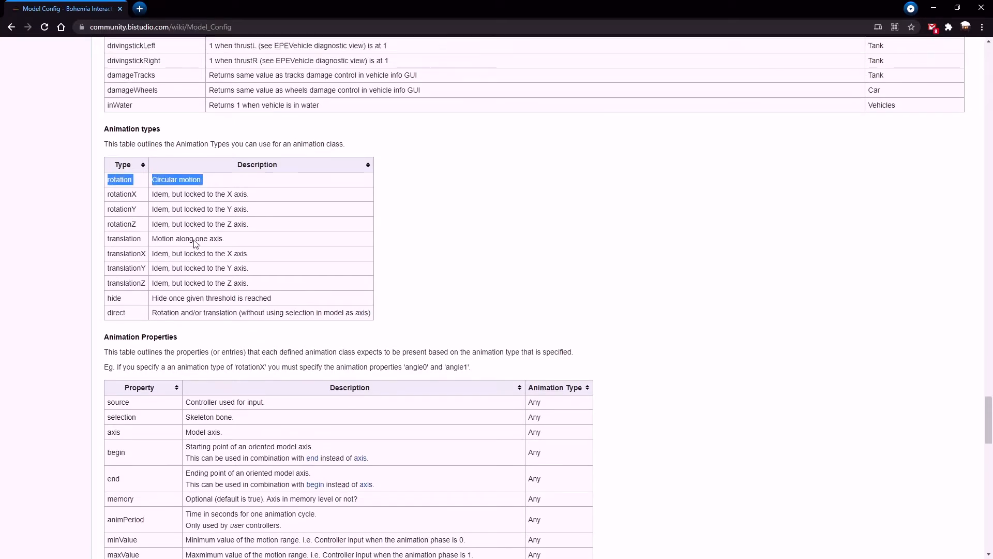
scroll(138, 224, "up", 2)
scroll(143, 273, "down", 4)
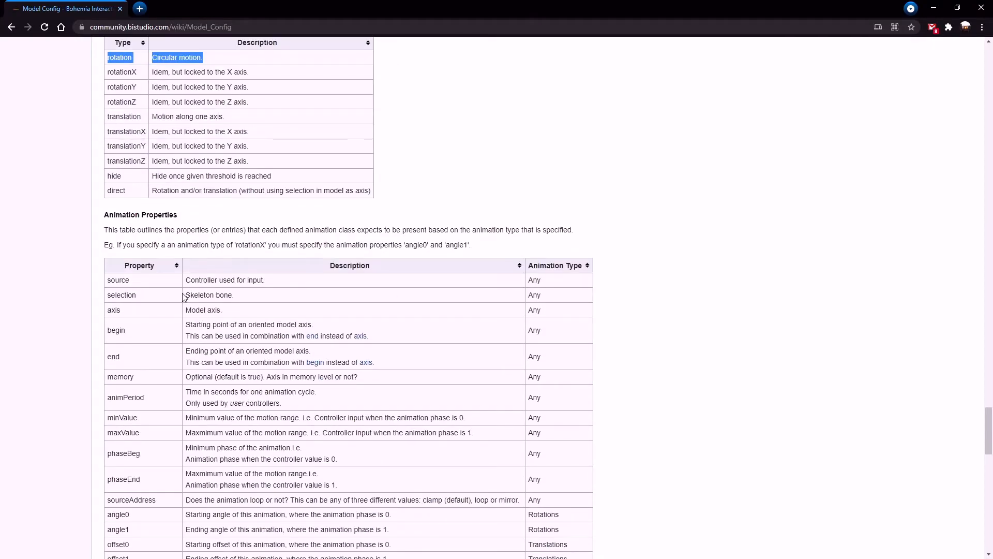
scroll(208, 298, "down", 2)
scroll(179, 213, "up", 5)
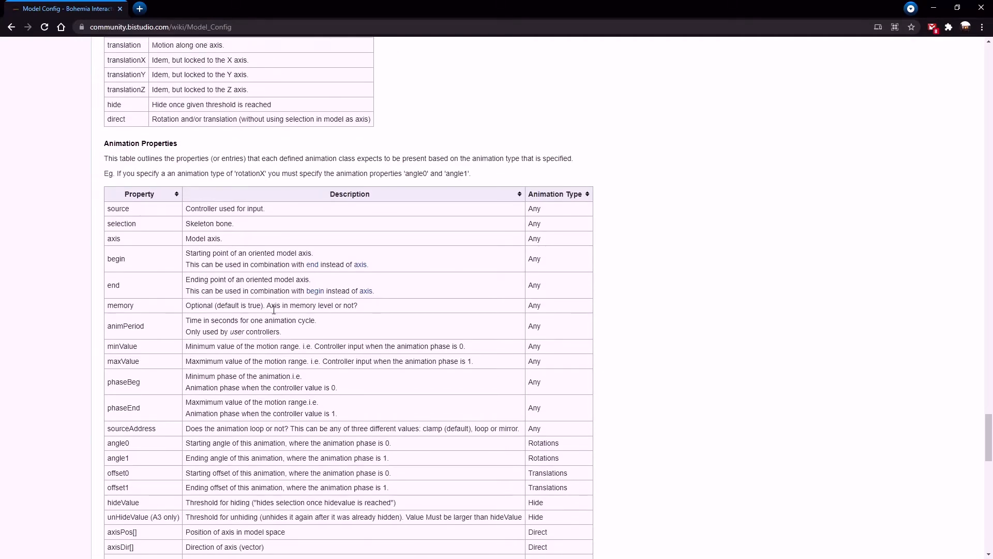
scroll(164, 181, "up", 20)
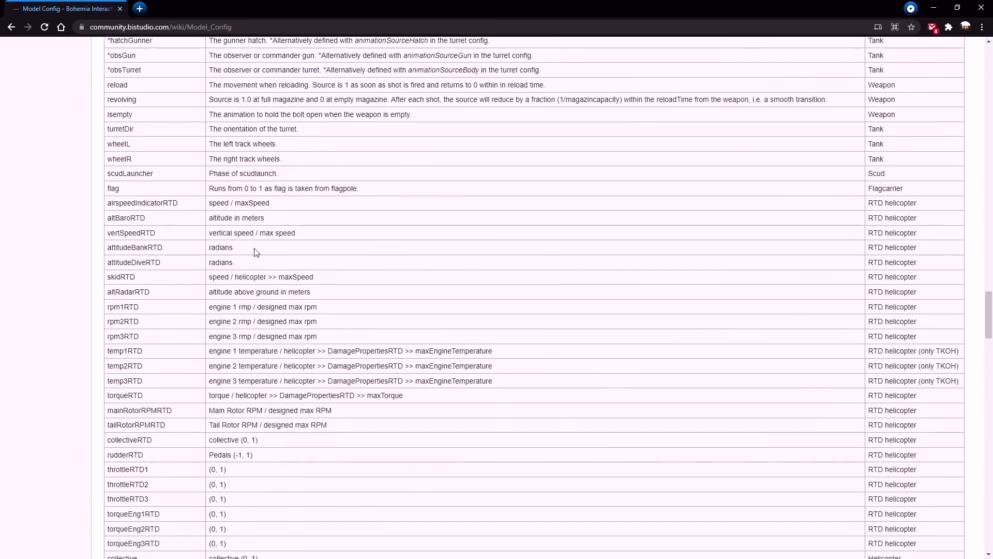
left_click(934, 7)
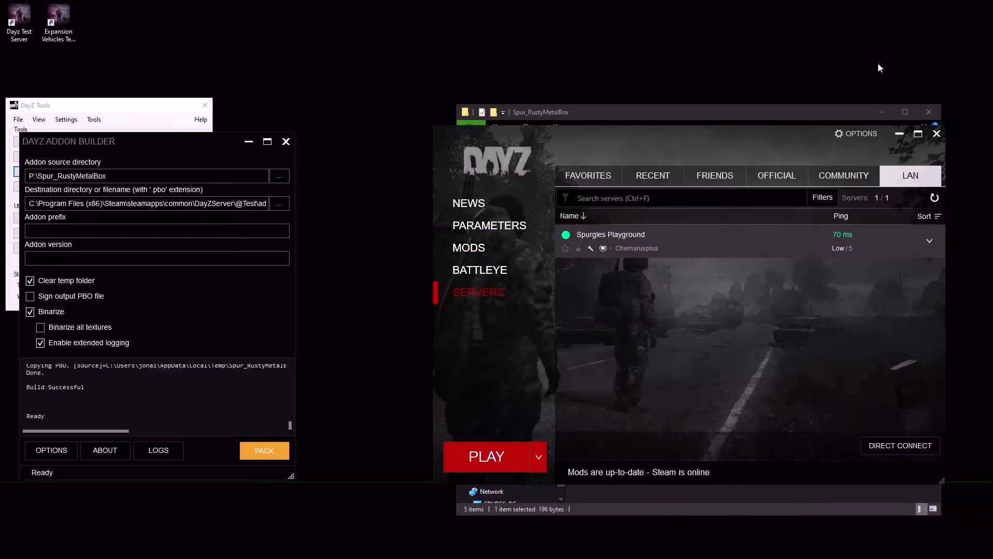
Switch to File Explorer and browse to the folder P:\DZ\structures\military\houses
key("alt+Tab")
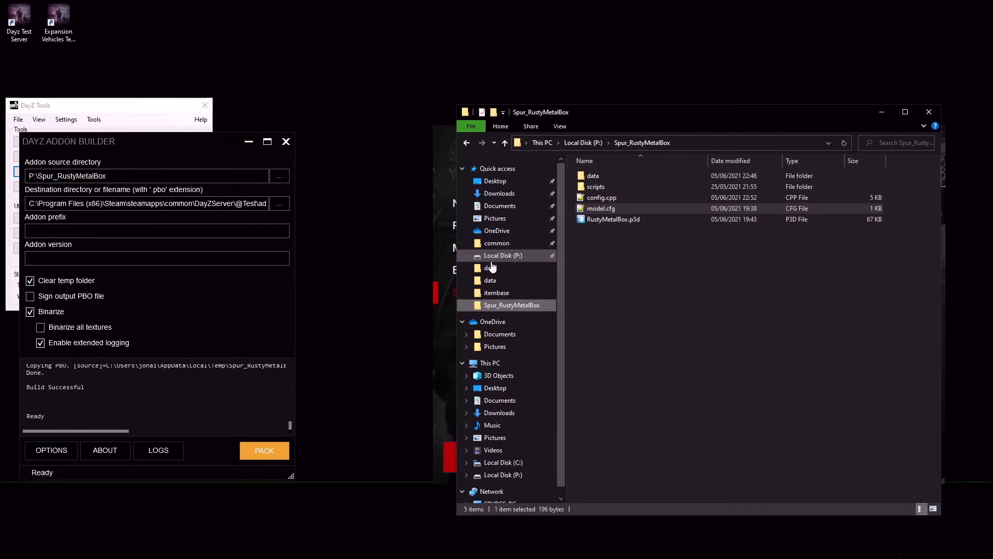
left_click(488, 255)
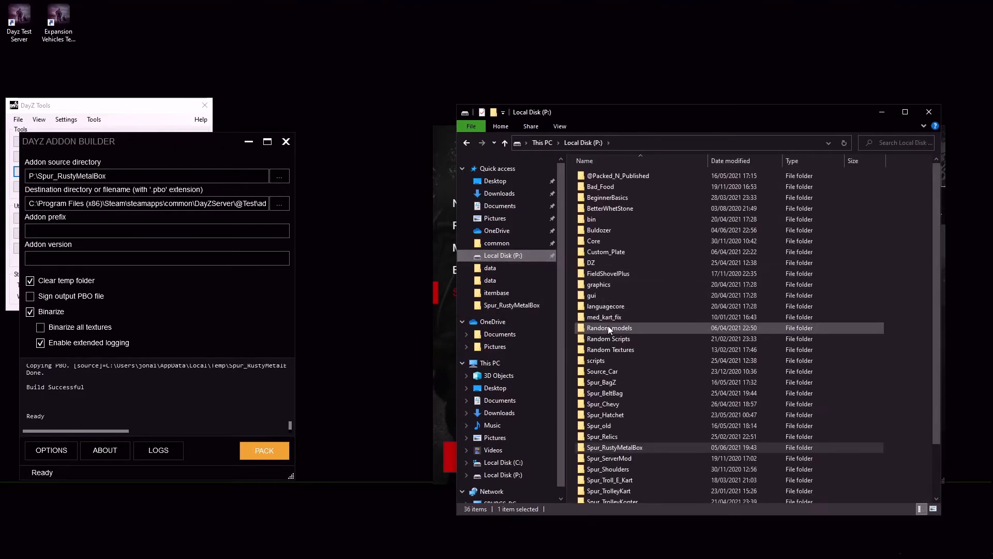
double_click(587, 263)
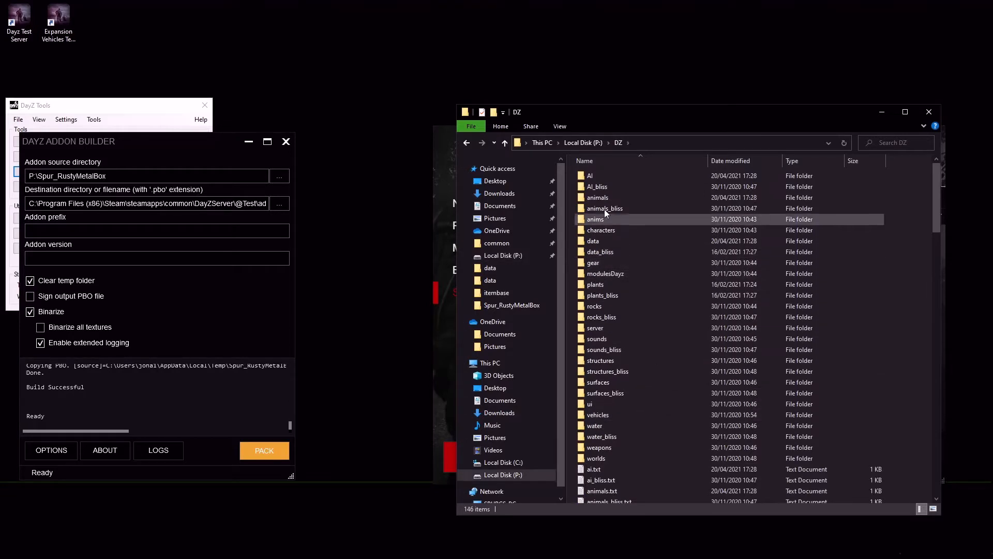
double_click(601, 361)
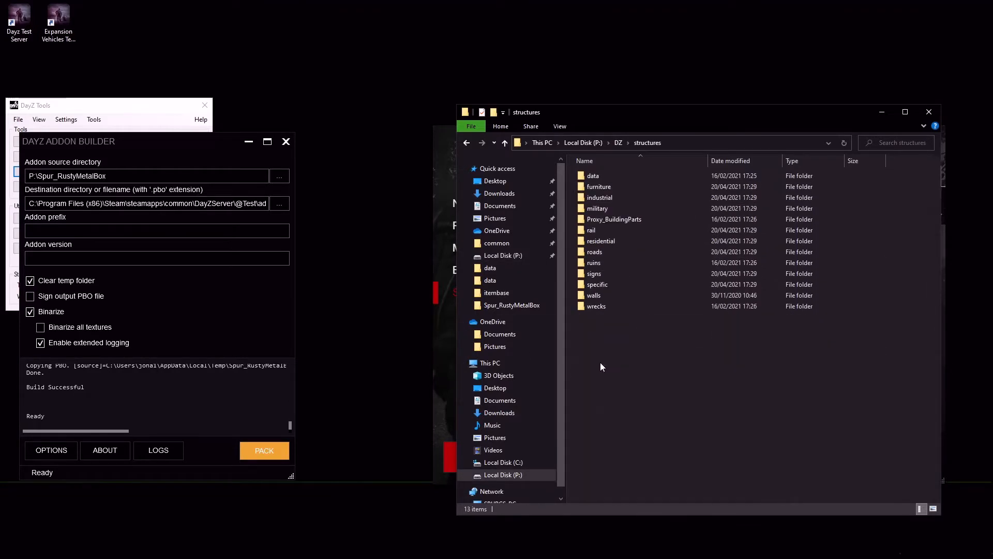
double_click(597, 208)
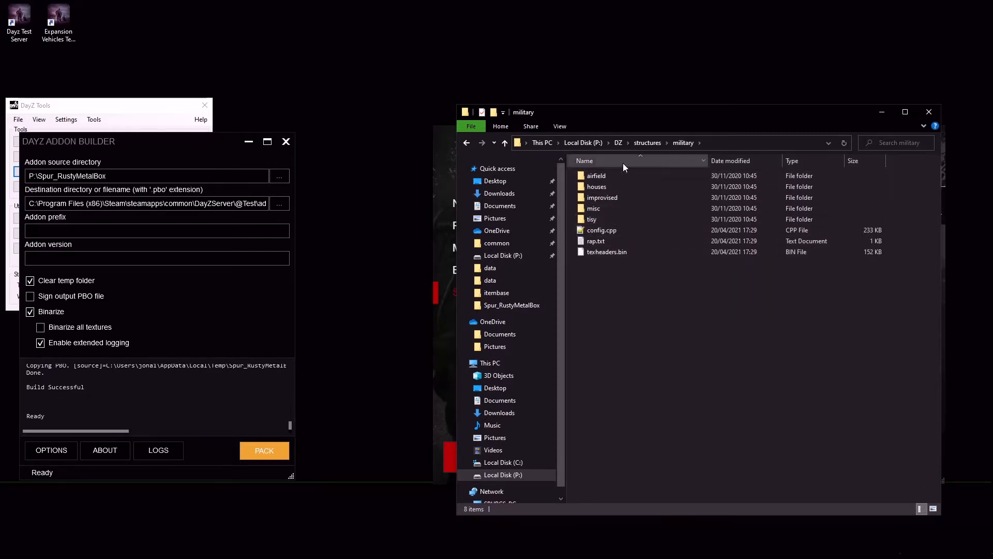
double_click(595, 189)
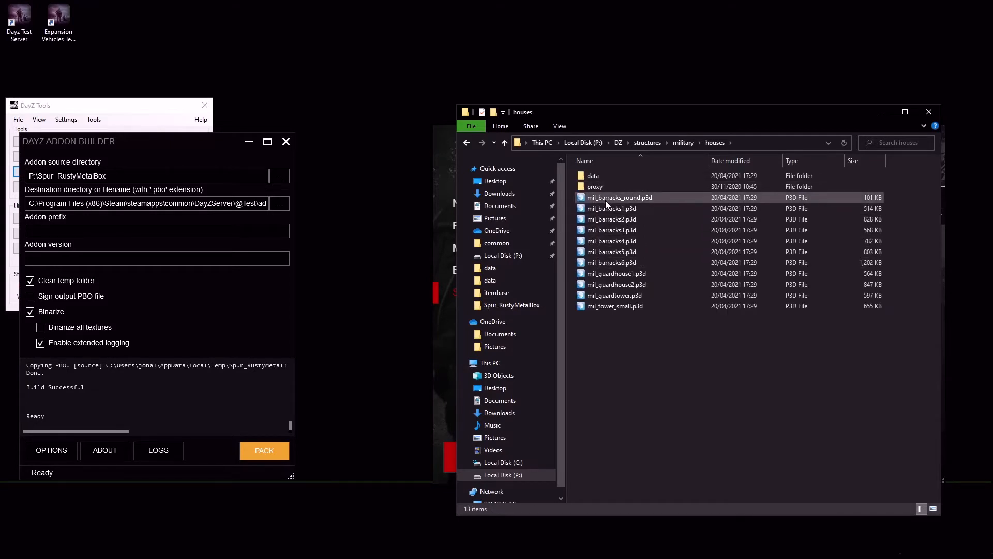
Open mil_barracks_round.p3d in Eliteness and extract its skeleton configuration
left_click(606, 201)
right_click(606, 202)
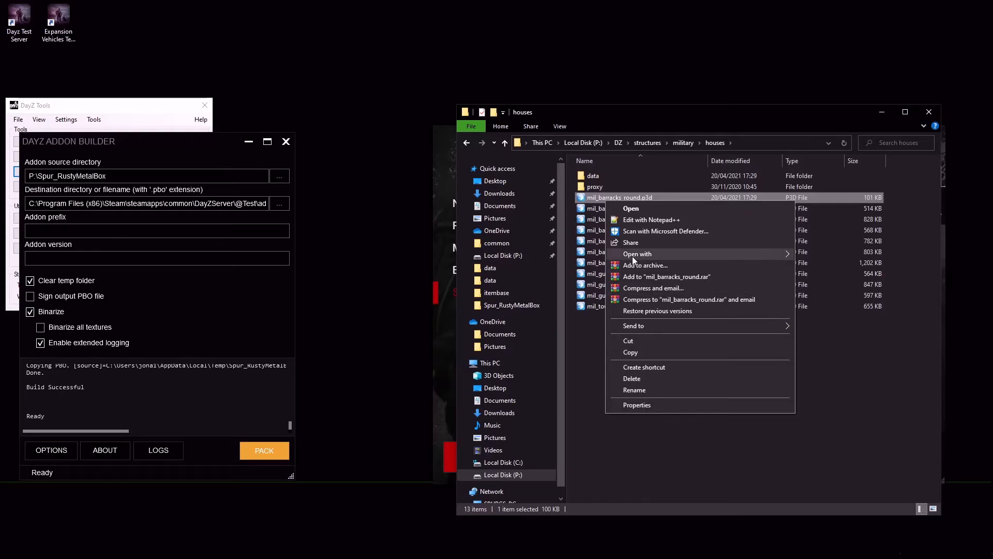
mouse_move(672, 254)
left_click(827, 255)
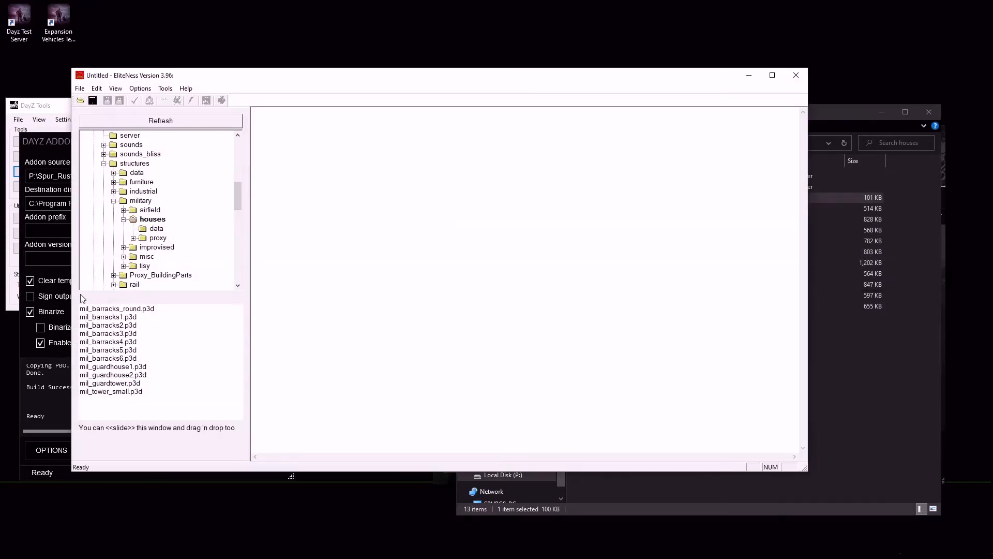
left_click(111, 309)
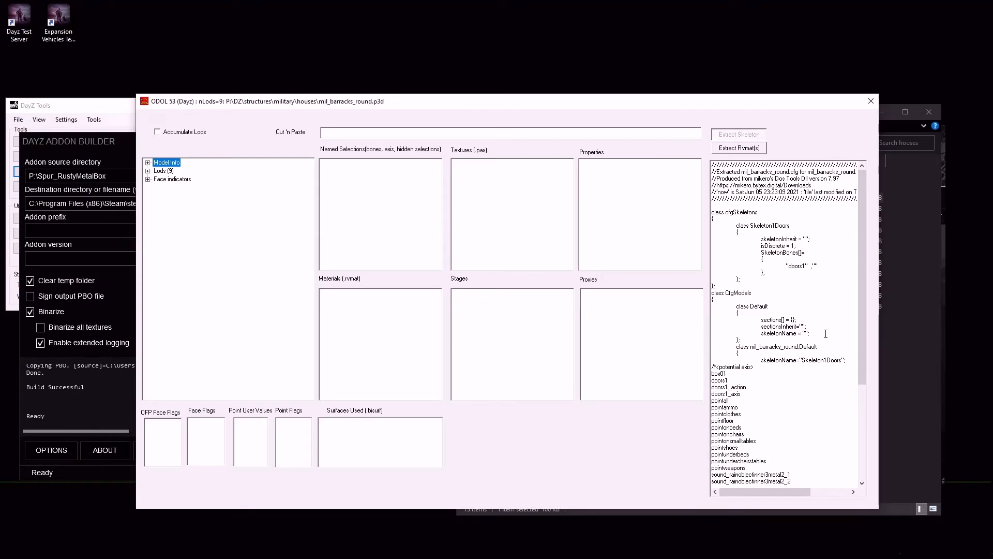
Reposition the model window and examine the extracted config, highlighting the SkeletonBones block that contains doors1
left_click_drag(776, 272, 804, 267)
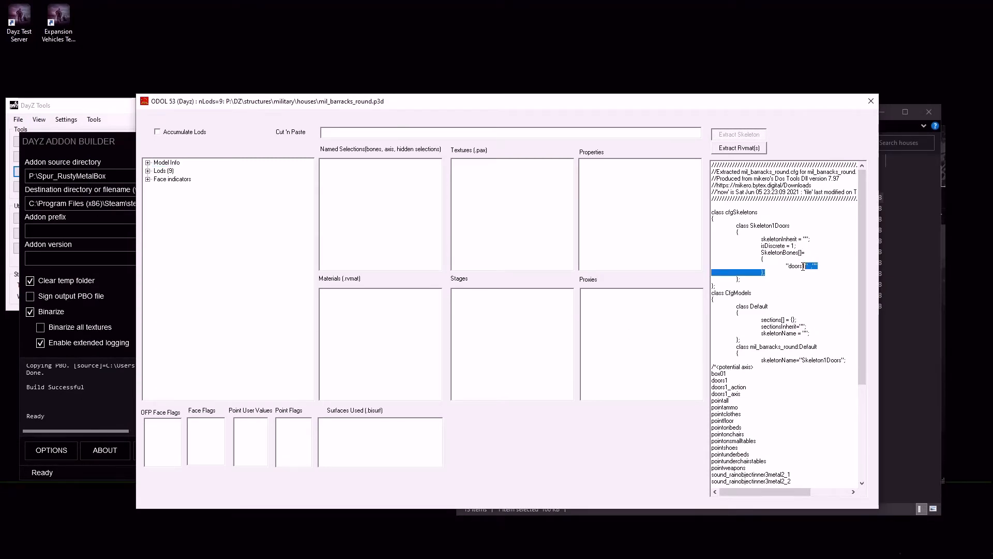
left_click(805, 268)
left_click_drag(704, 102, 501, 70)
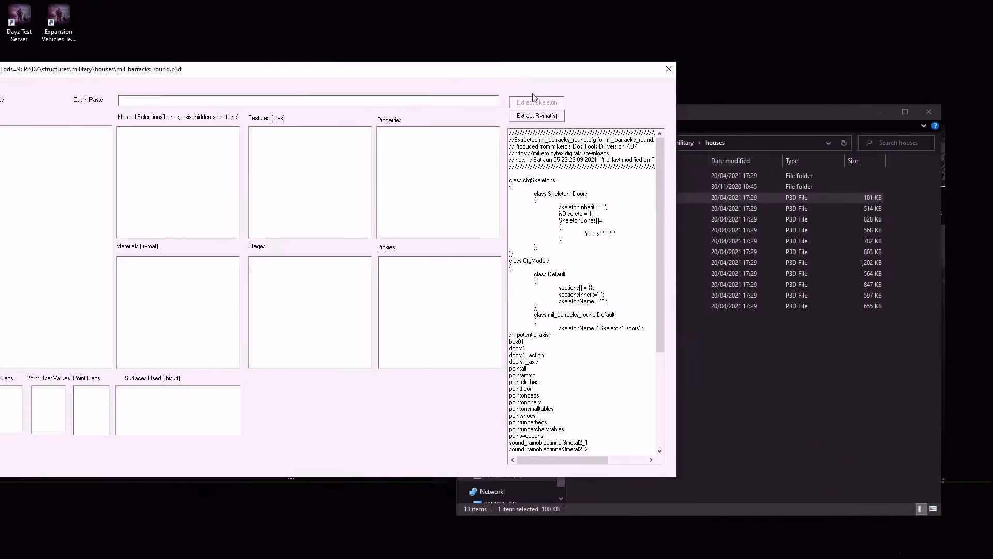
scroll(567, 314, "down", 8)
scroll(567, 314, "down", 1)
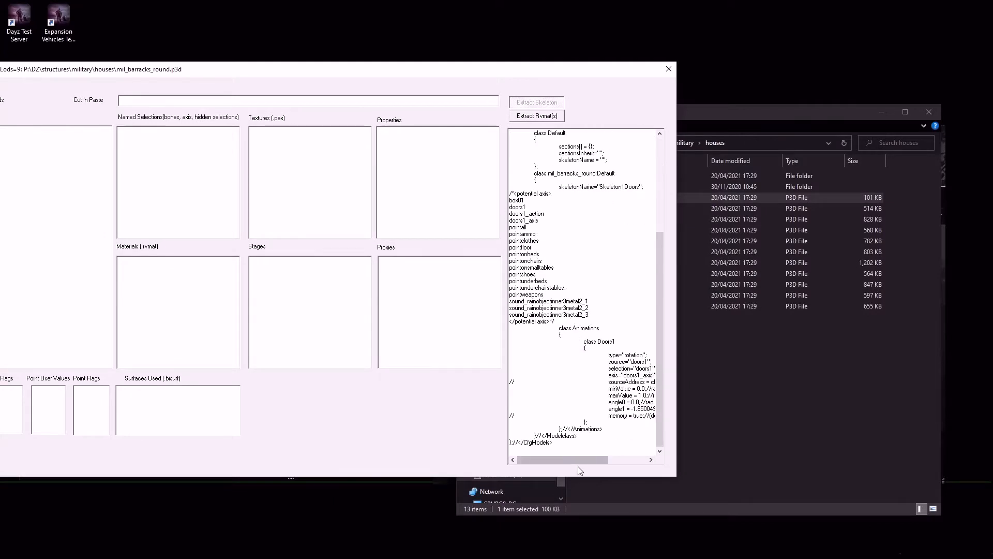
mouse_move(585, 460)
left_mouse_down()
mouse_move(613, 464)
mouse_move(585, 465)
left_mouse_up()
scroll(585, 297, "up", 5)
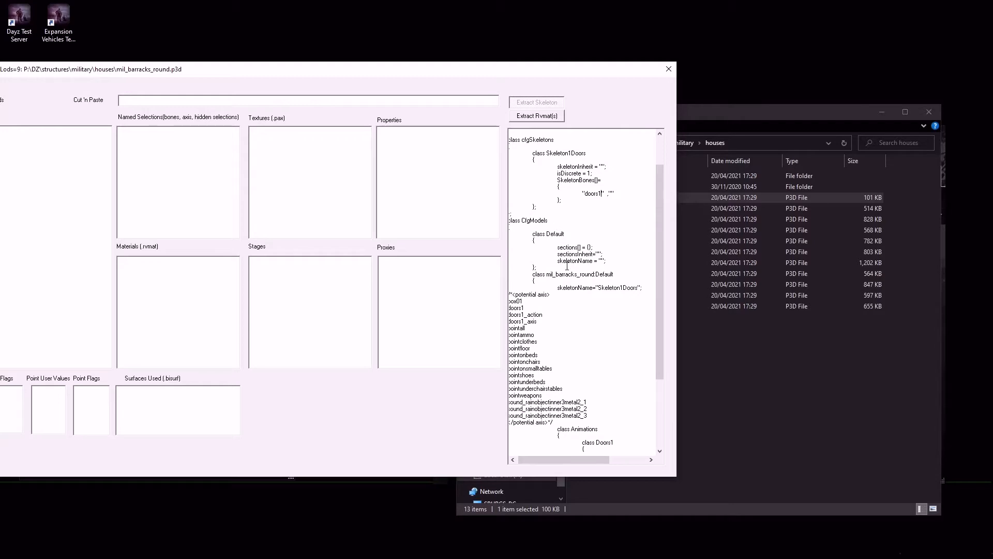
left_click_drag(557, 180, 612, 199)
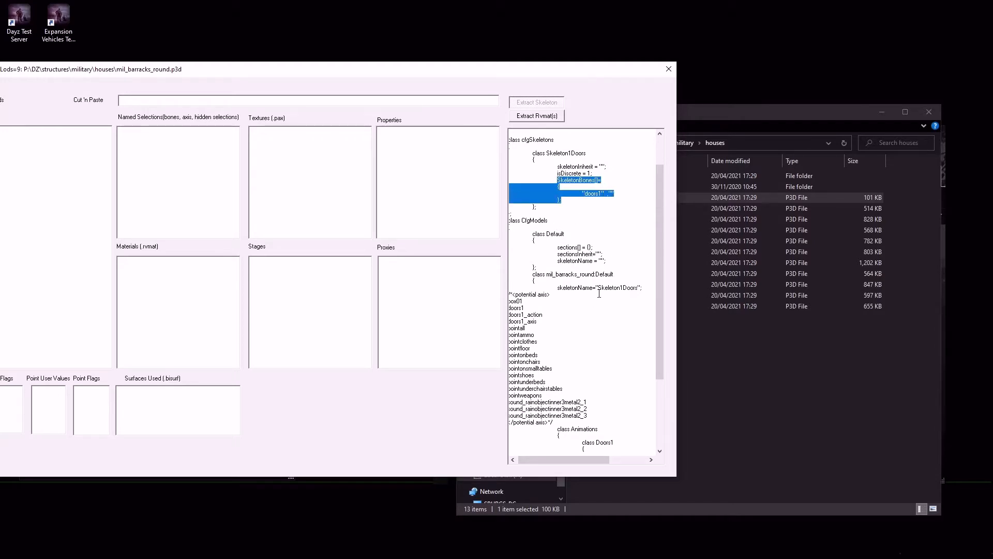
Examine the Animations class of the barracks config, highlighting the whole block and the type entry of class Doors1
scroll(597, 284, "down", 5)
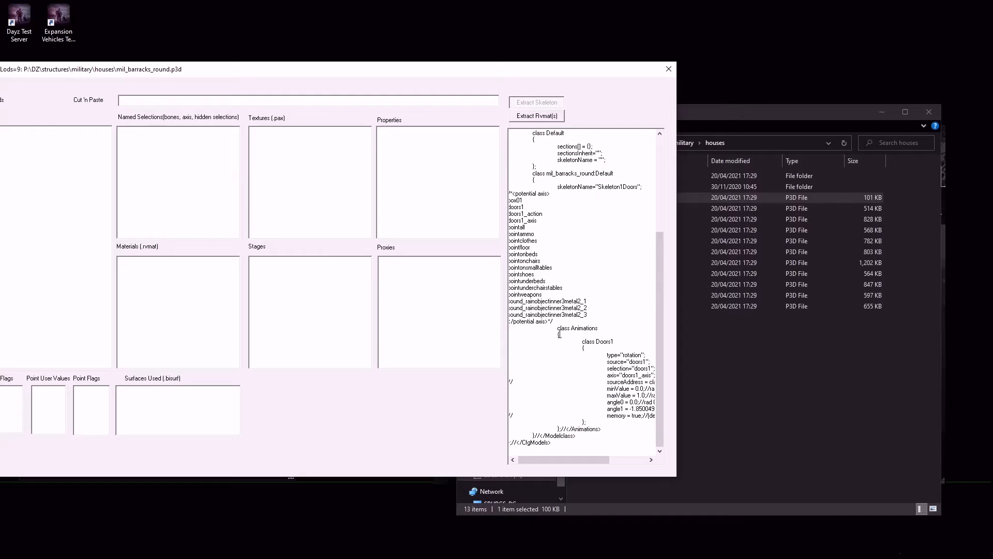
left_click_drag(558, 328, 619, 428)
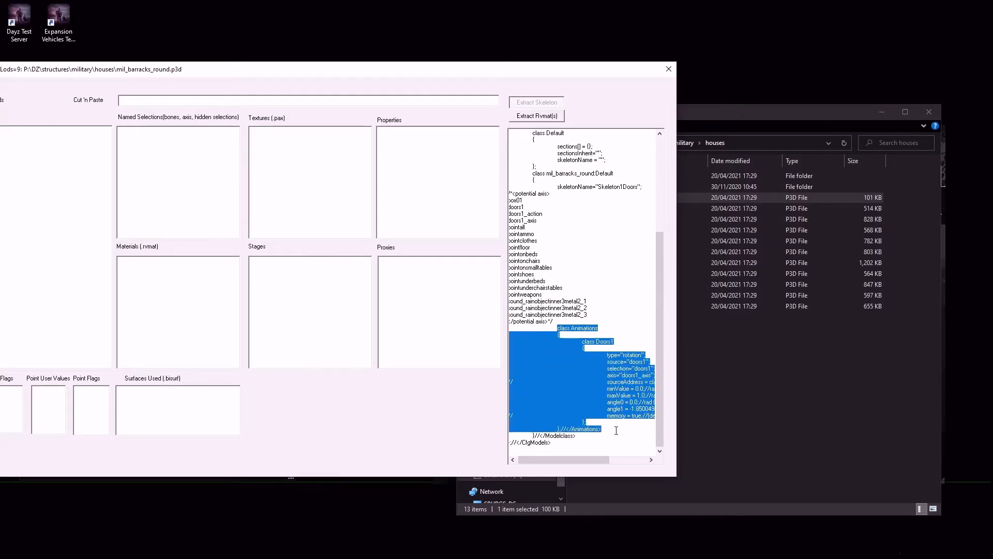
left_click_drag(585, 461, 614, 461)
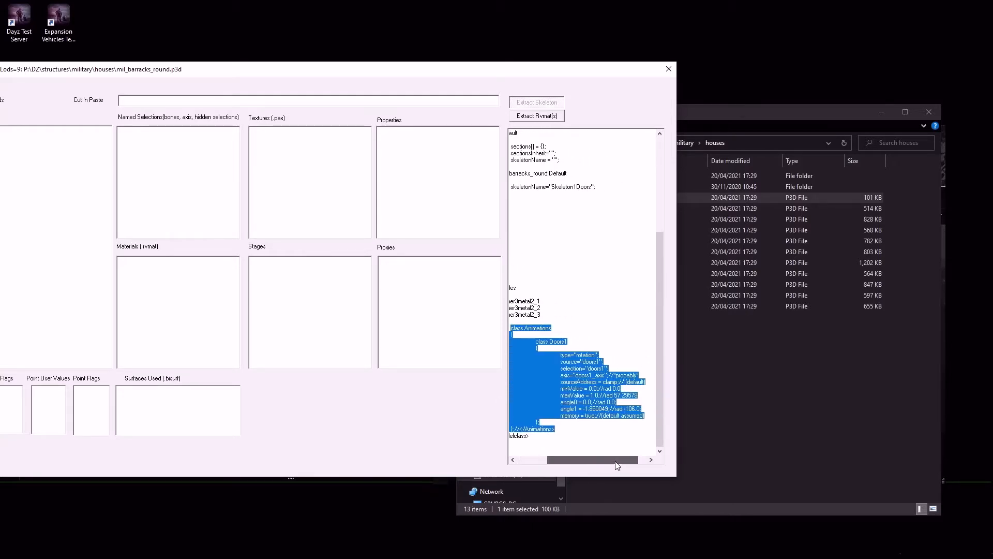
left_click(577, 355)
left_click_drag(561, 355, 574, 355)
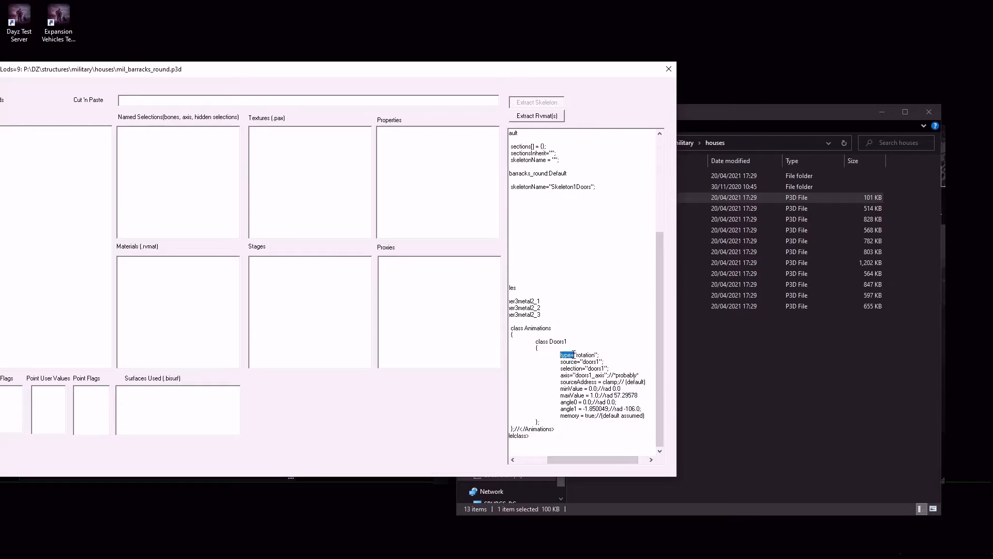
Switch to the browser and find the Animation types table on the Model_Config page to check the rotation type
key("alt+Tab")
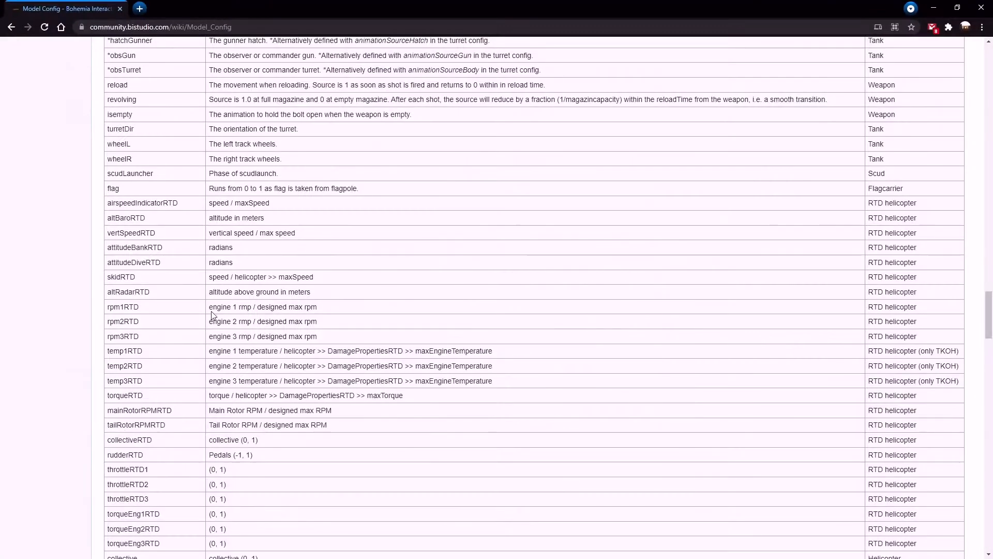
scroll(227, 331, "up", 7)
scroll(240, 348, "down", 10)
scroll(240, 351, "down", 20)
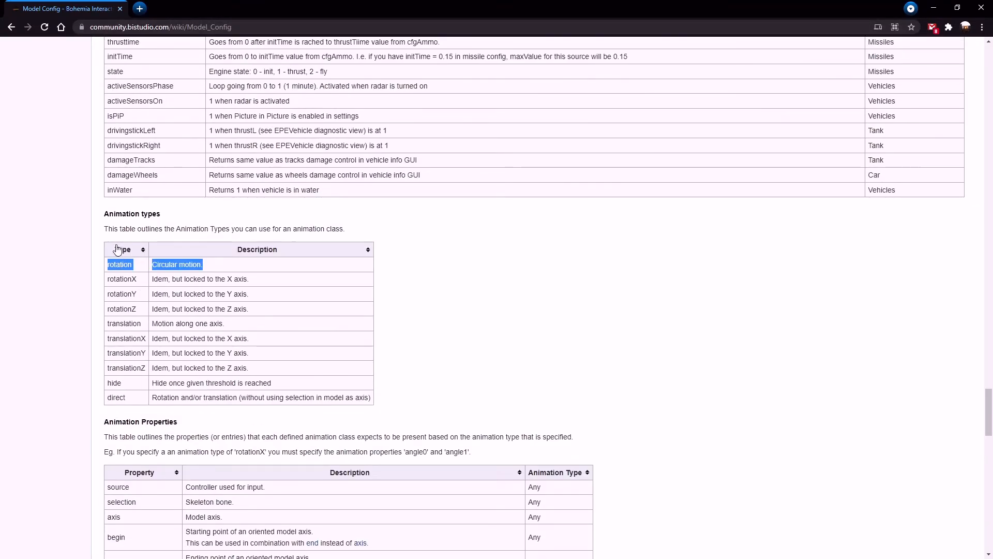
Return to the extracted barracks config and examine the source, selection and axis entries of class Doors1
left_click(943, 6)
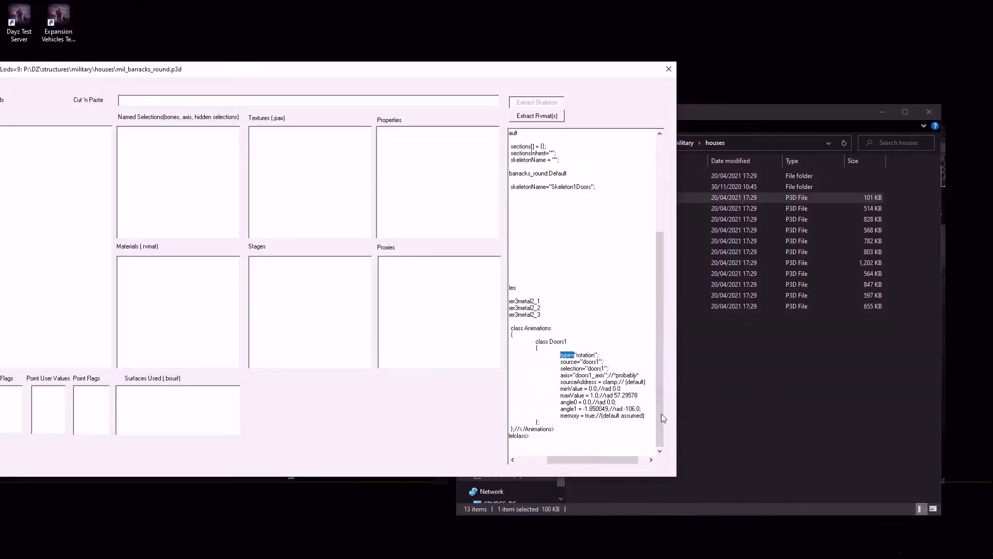
left_click_drag(561, 363, 603, 362)
left_click(586, 362)
left_click_drag(565, 363, 609, 368)
left_click_drag(561, 375, 607, 375)
mouse_move(586, 460)
left_mouse_down()
mouse_move(532, 469)
mouse_move(580, 466)
left_mouse_up()
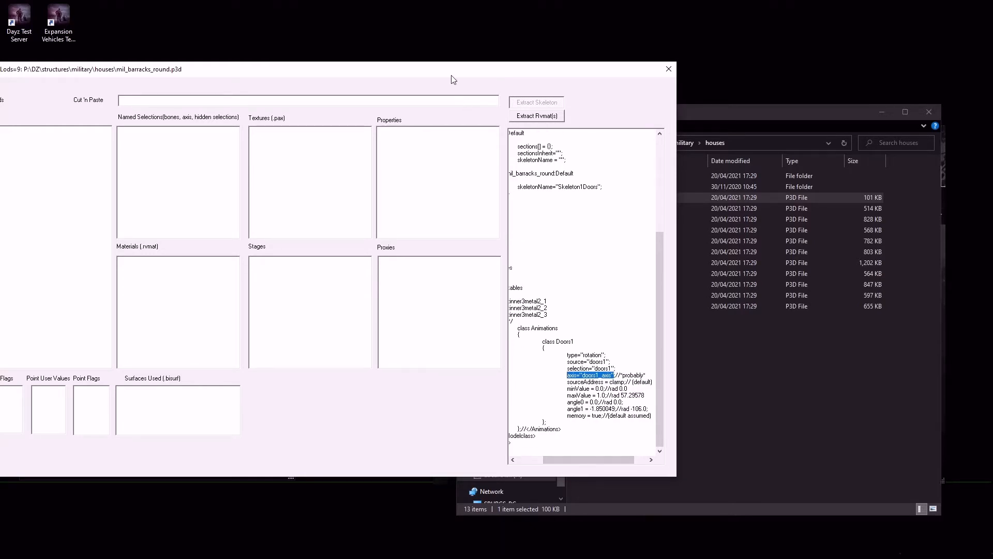
Move the model window out of the way, switch to Object Builder and open LOD 0.000 of RustyMetalBox.p3d
left_click_drag(445, 70, 992, 131)
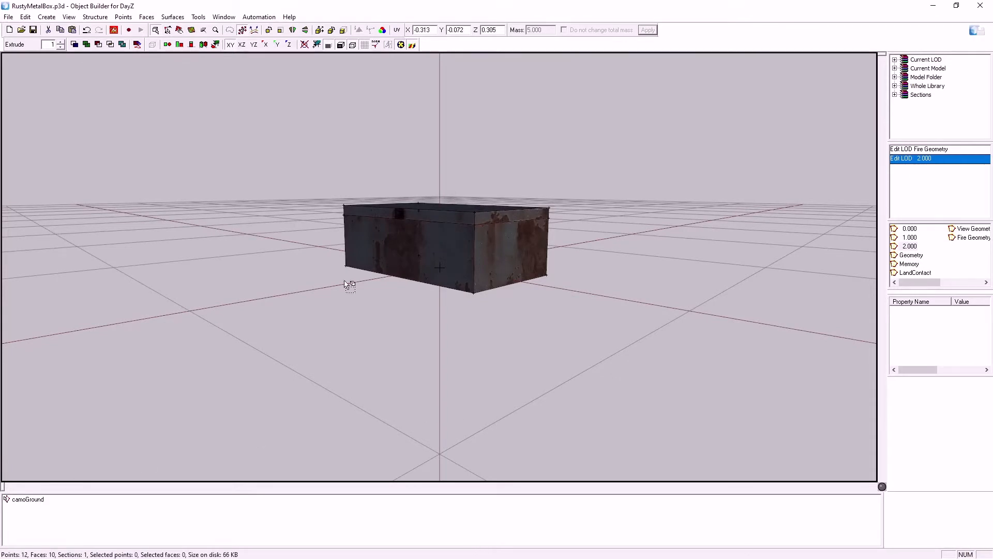
scroll(443, 233, "up", 5)
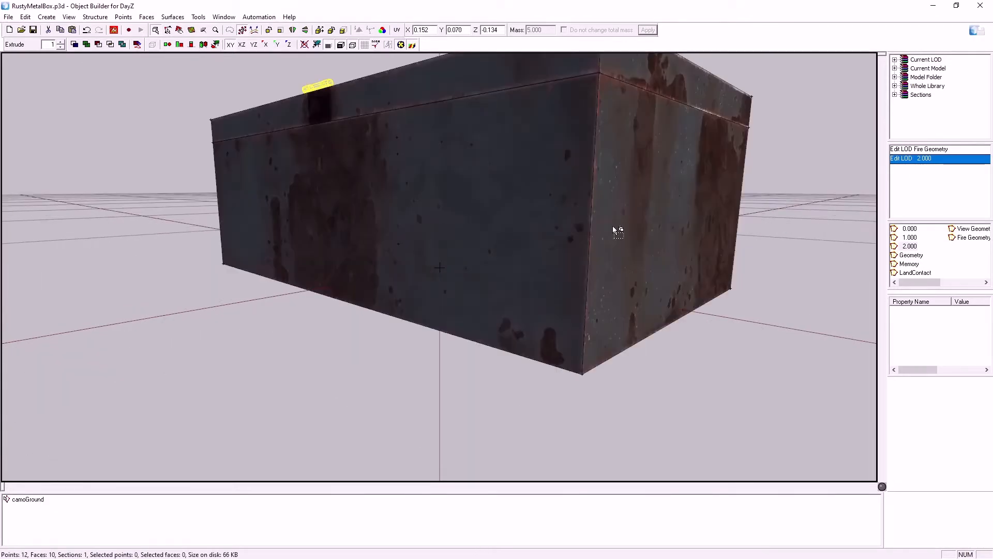
left_click(910, 229)
scroll(678, 328, "down", 5)
scroll(675, 330, "up", 2)
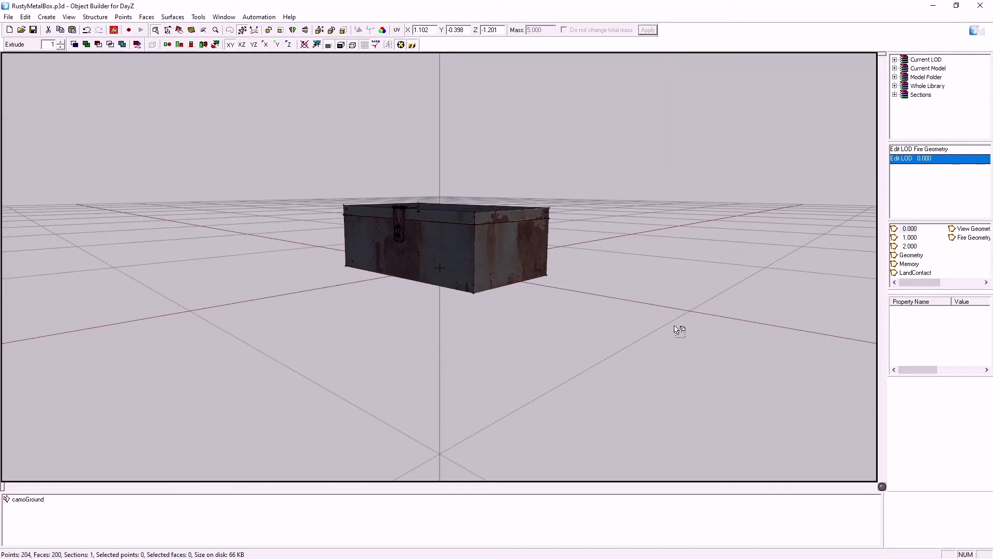
Select all of the box's lid geometry in LOD 0.000 and save it as a named selection called lid
key("alt")
left_click_drag(541, 195, 565, 218)
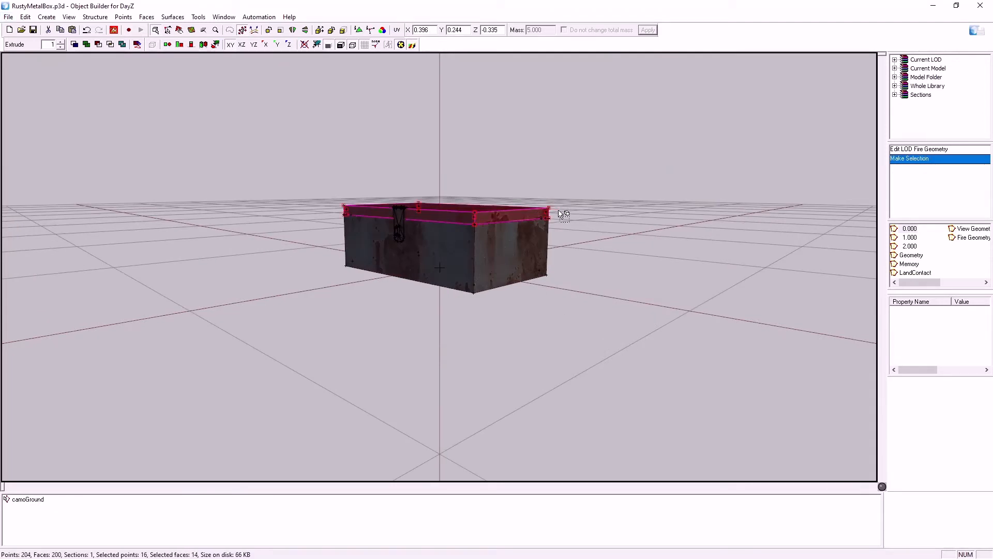
right_click(45, 537)
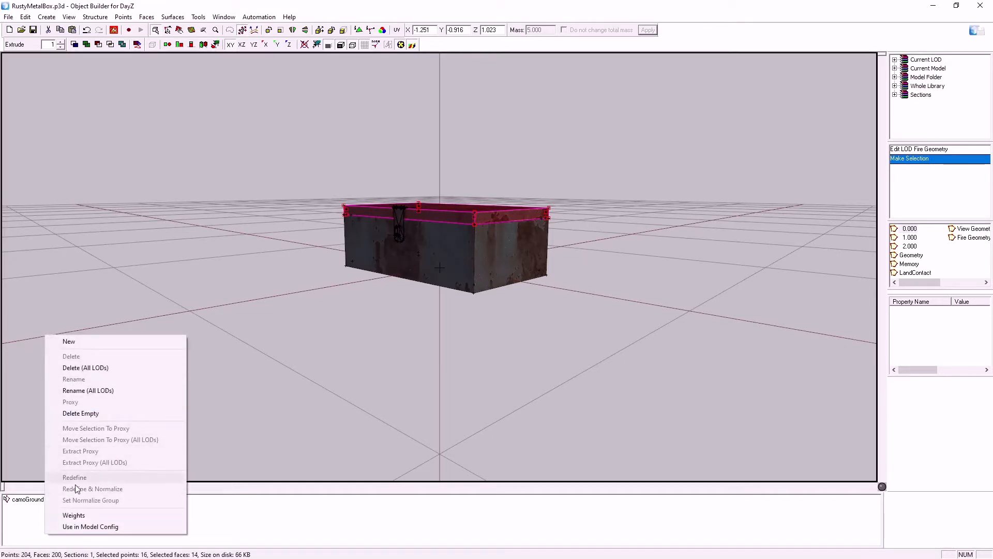
left_click(64, 341)
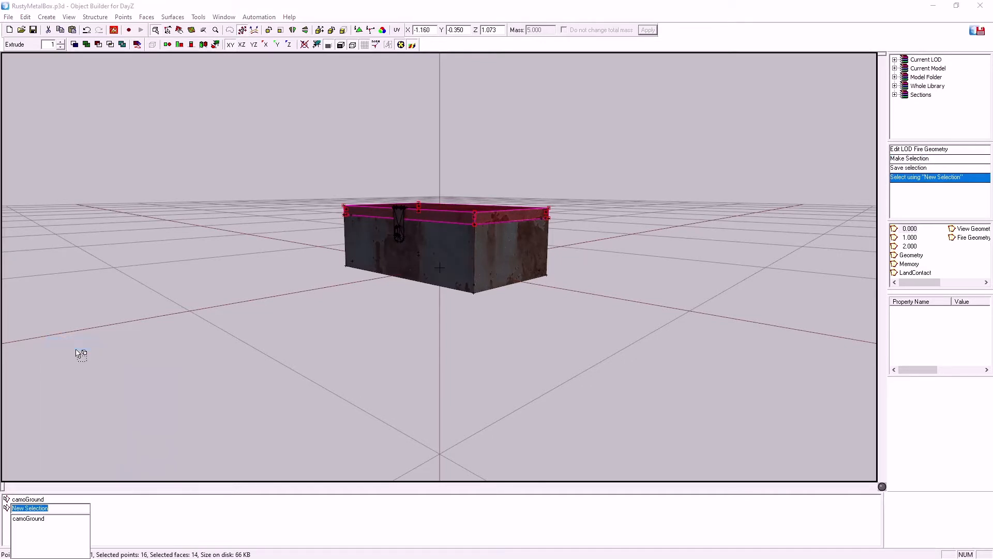
key("BackSpace")
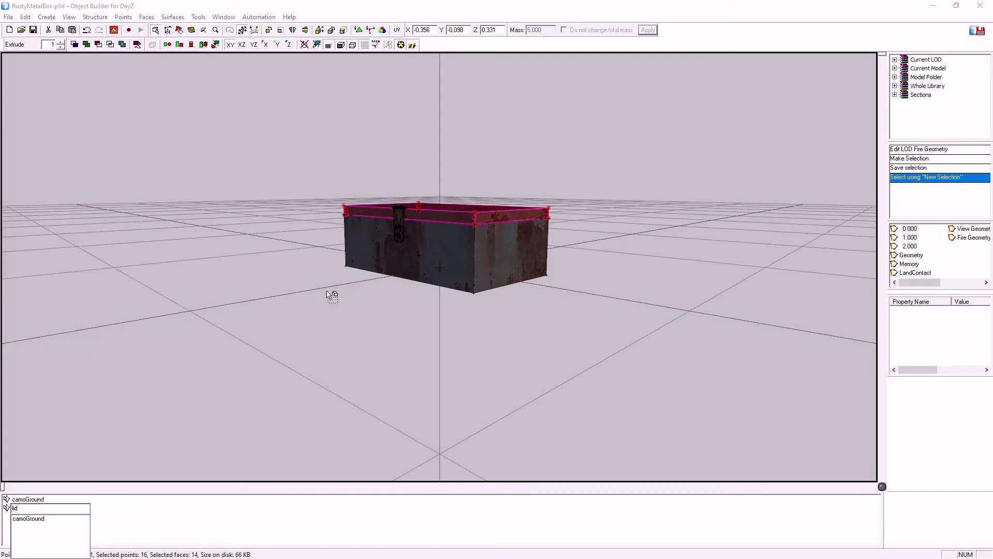
type("lid")
key("Return")
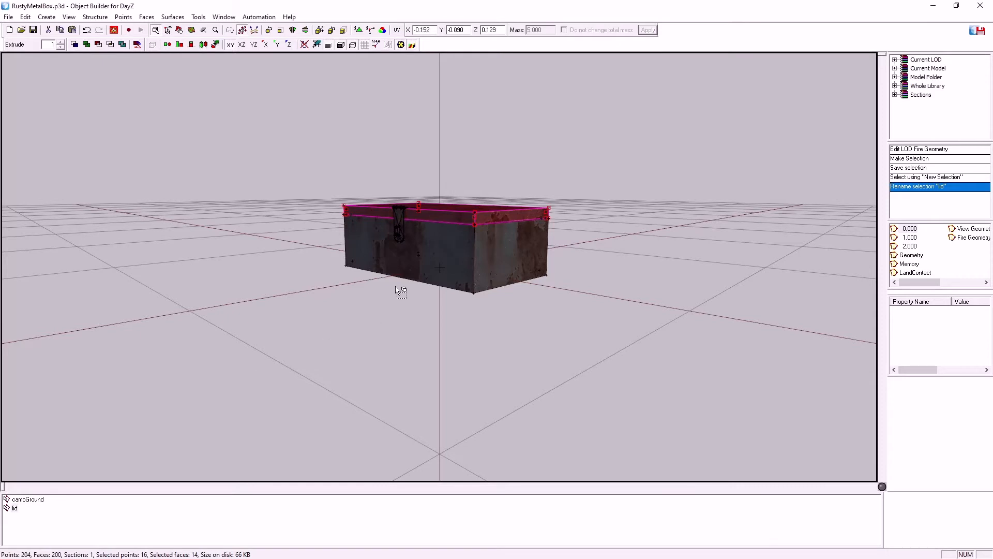
scroll(392, 215, "down", 2)
scroll(389, 211, "up", 3)
scroll(386, 191, "down", 2)
left_click_drag(375, 187, 411, 213)
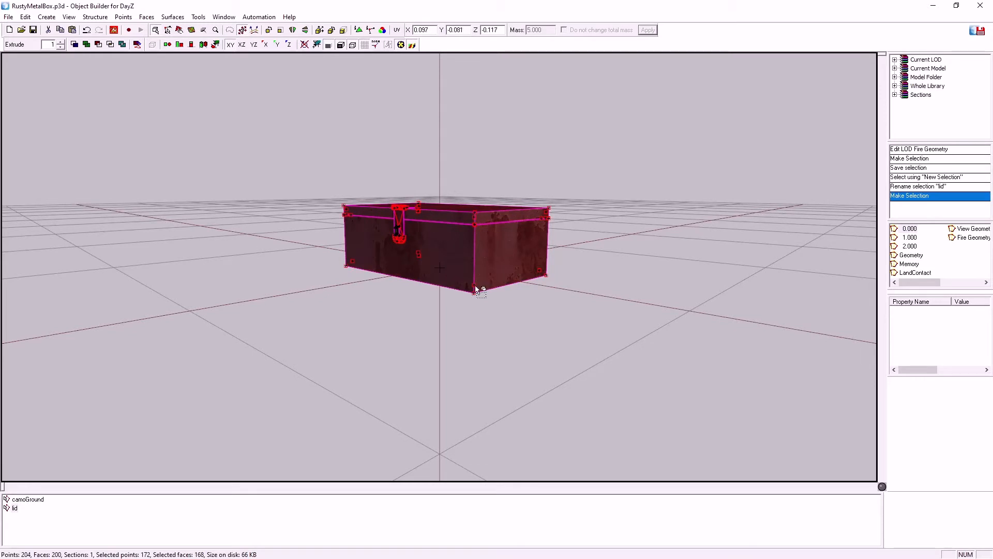
left_click_drag(460, 283, 499, 326, "shift")
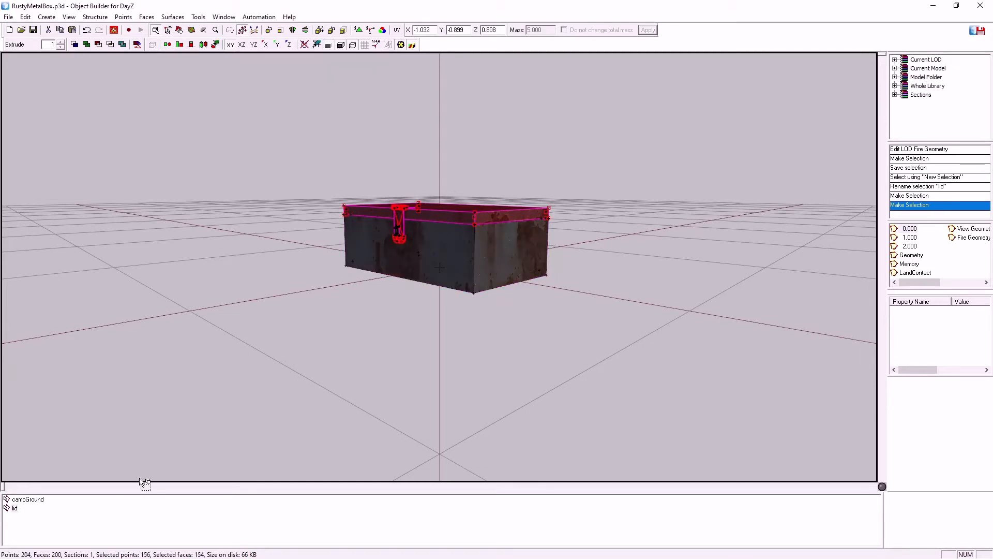
right_click(14, 509)
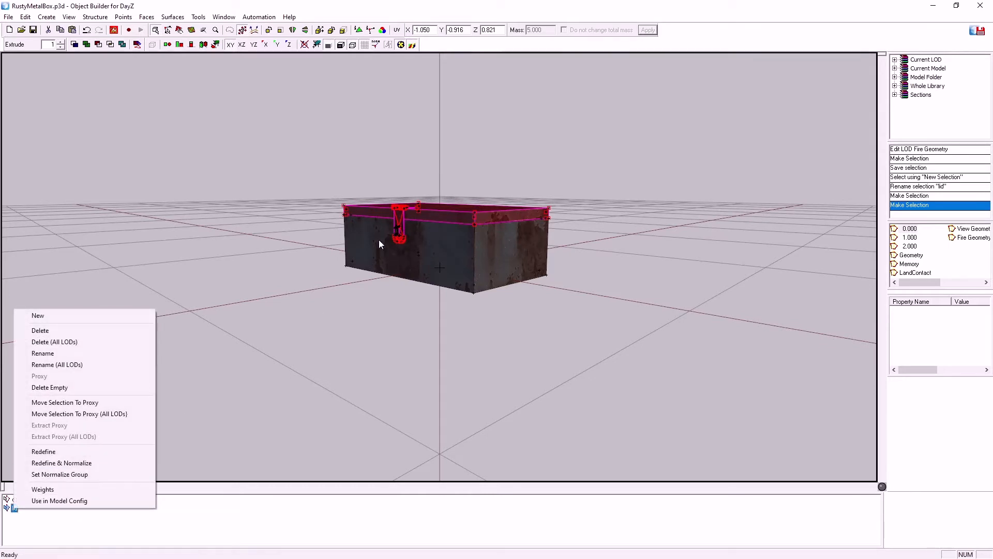
left_click(360, 317)
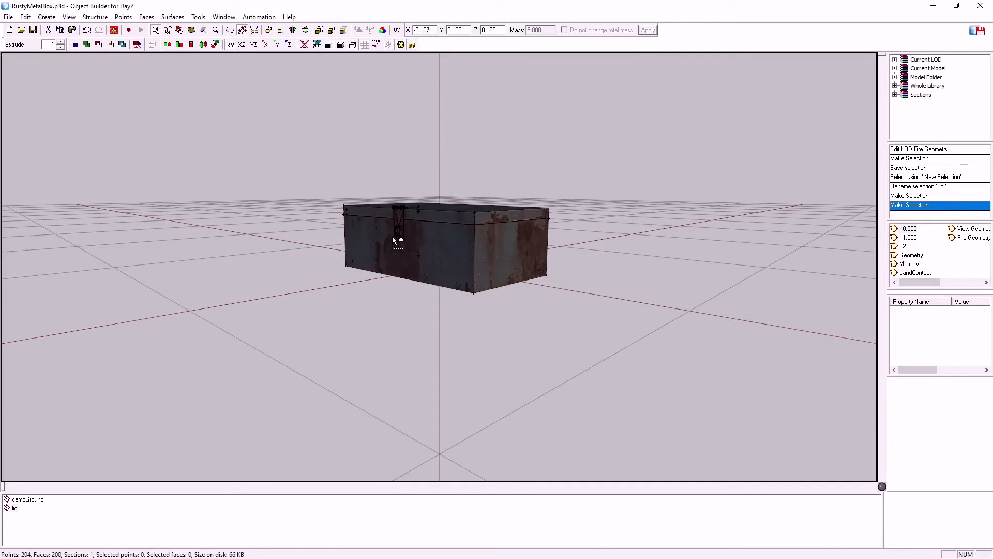
left_click(14, 508)
left_click(14, 508)
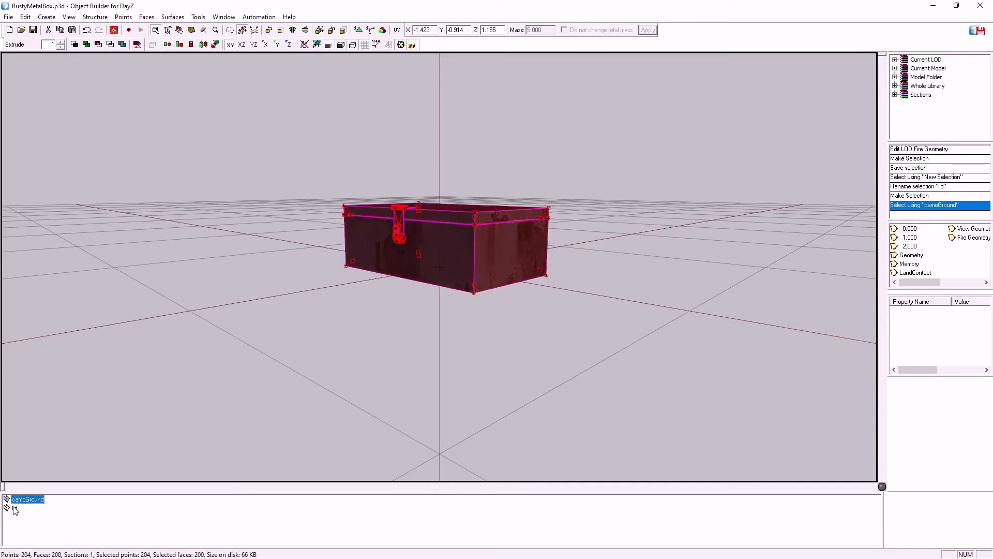
Select the hanging latch plate with its hinge knuckles in LOD 0.000 and save it as a named selection called hasp
left_click(401, 239)
scroll(393, 217, "down", 3)
scroll(390, 219, "up", 6)
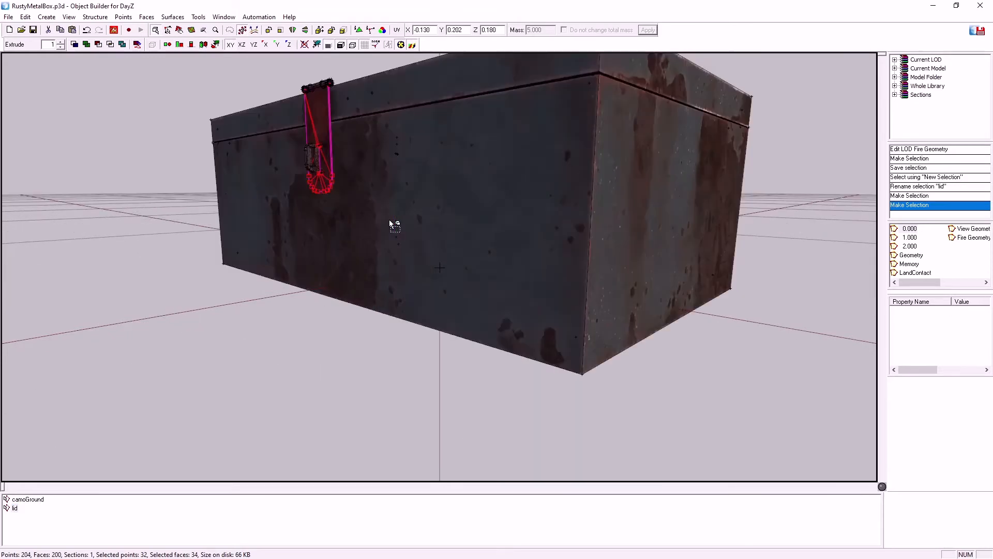
middle_click_drag(342, 225, 343, 226)
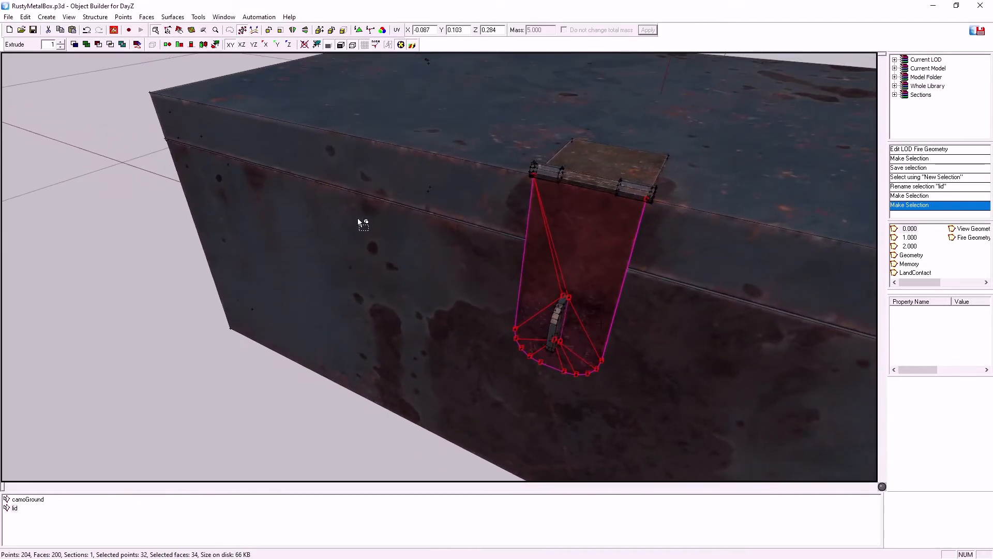
left_click_drag(533, 174, 661, 212, "shift")
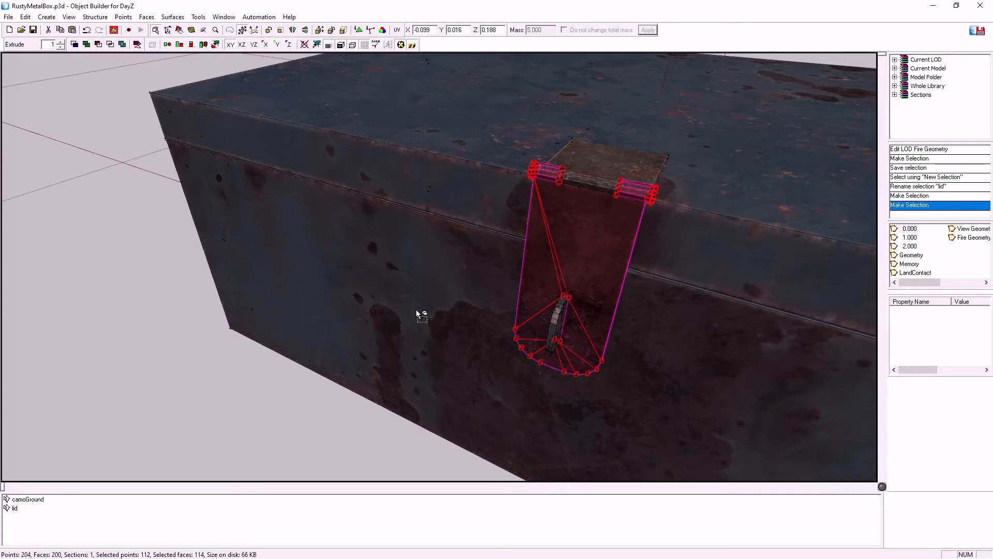
right_click(89, 527)
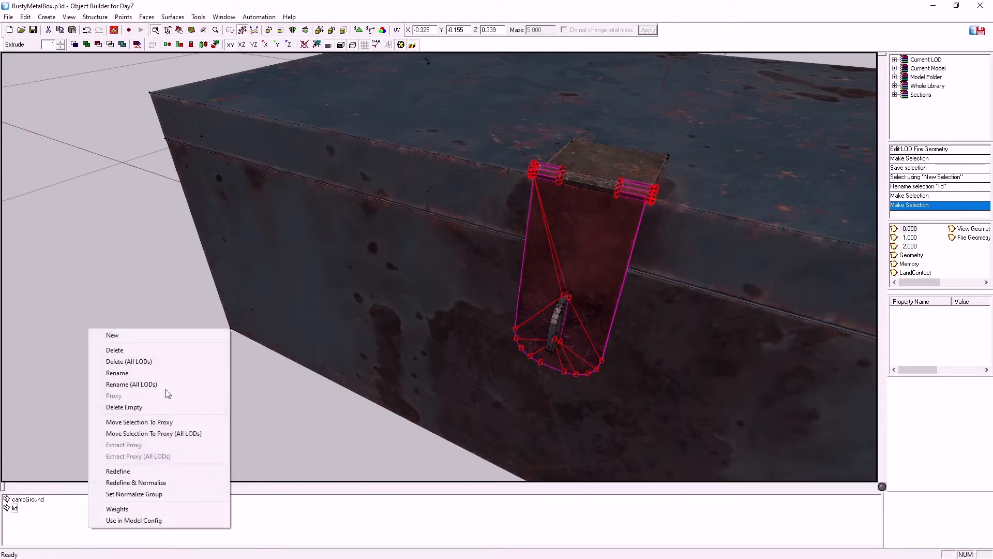
left_click(126, 335)
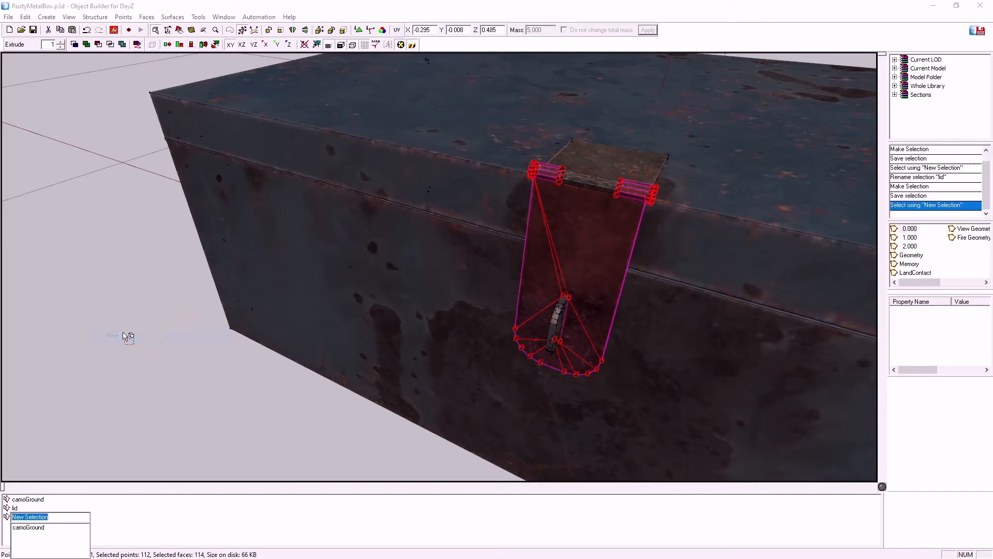
type("hasp")
key("Return")
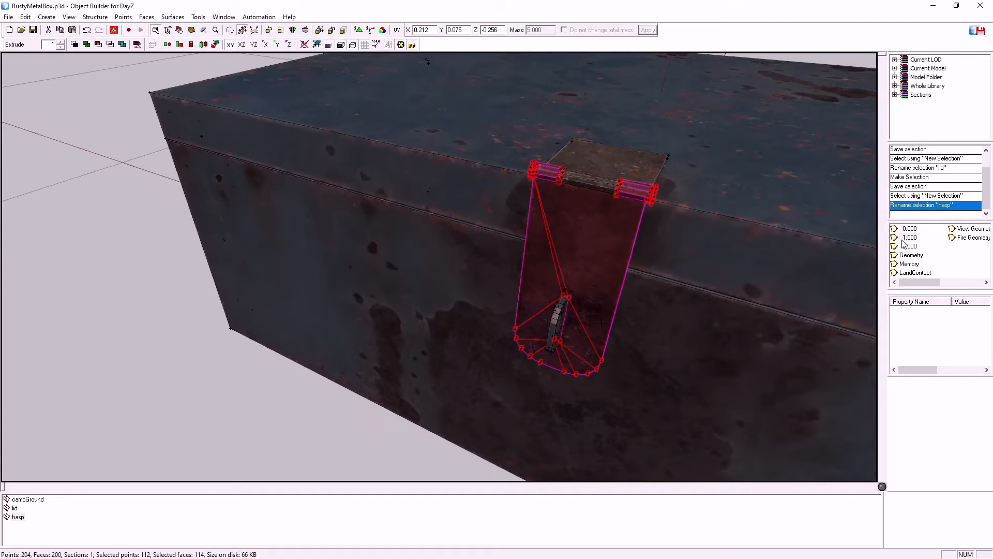
Select the lid geometry in LOD 1.000 and save it as a named selection using the existing name lid
left_click(906, 238)
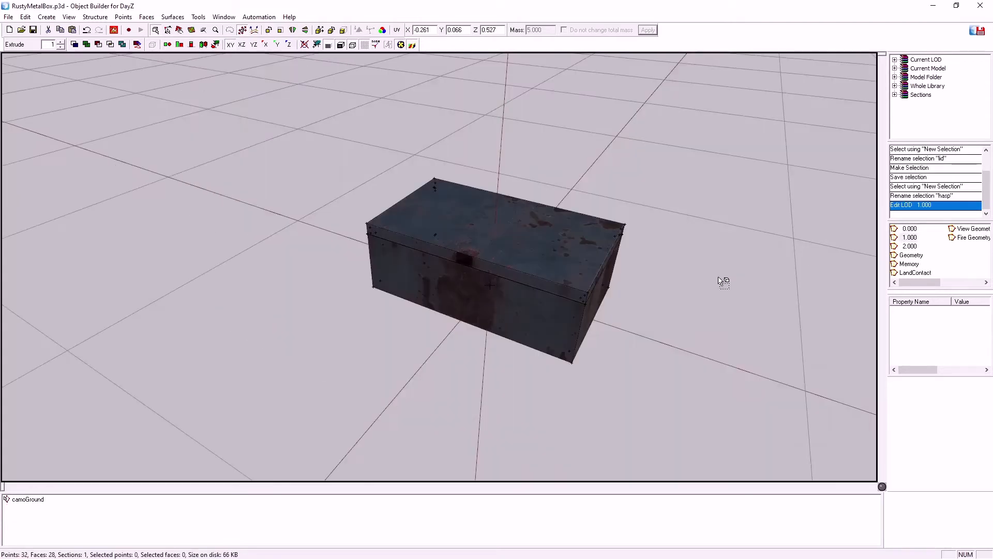
left_click_drag(362, 221, 368, 270)
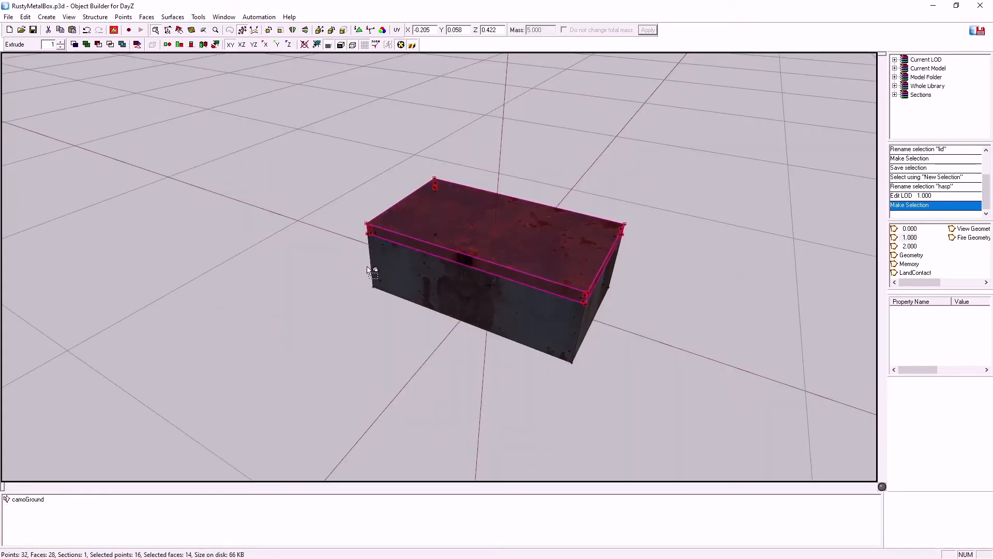
right_click(54, 526)
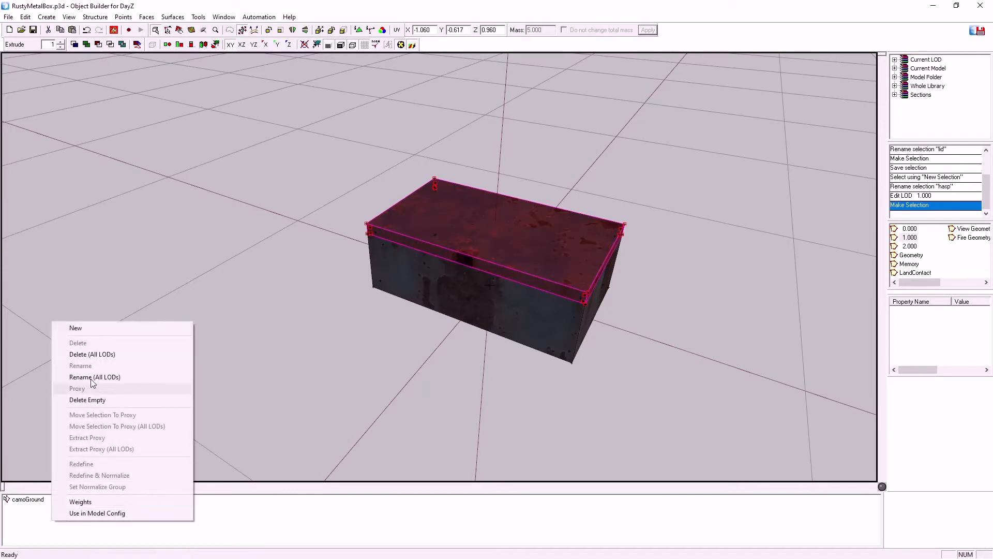
left_click(93, 329)
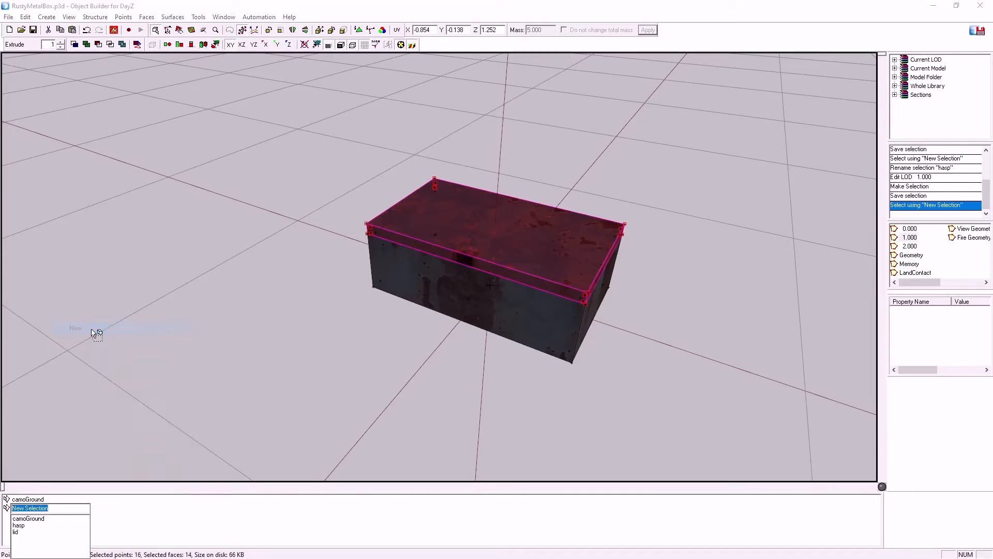
left_click(16, 531)
key("Return")
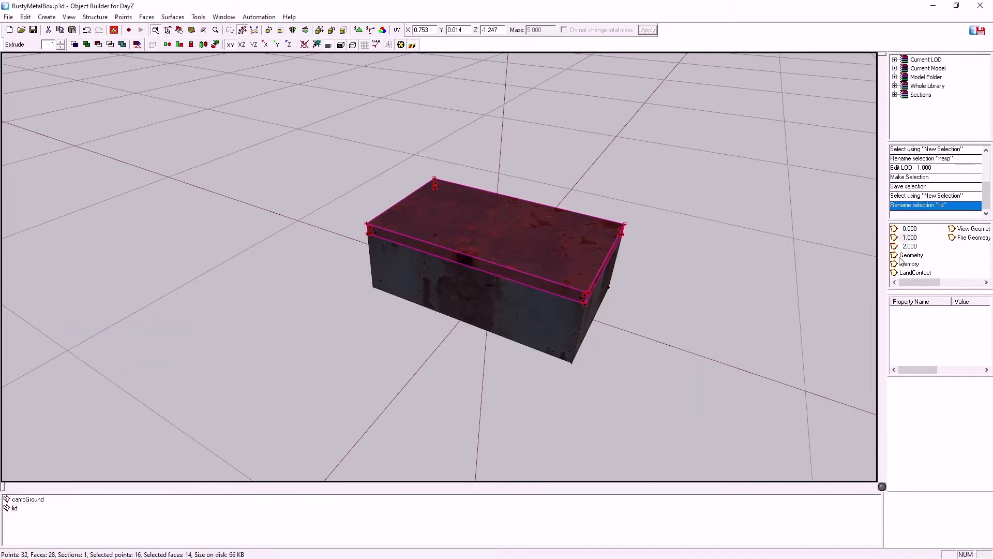
Open LOD 2.000 and try to select the lid separately from the box body
left_click(903, 246)
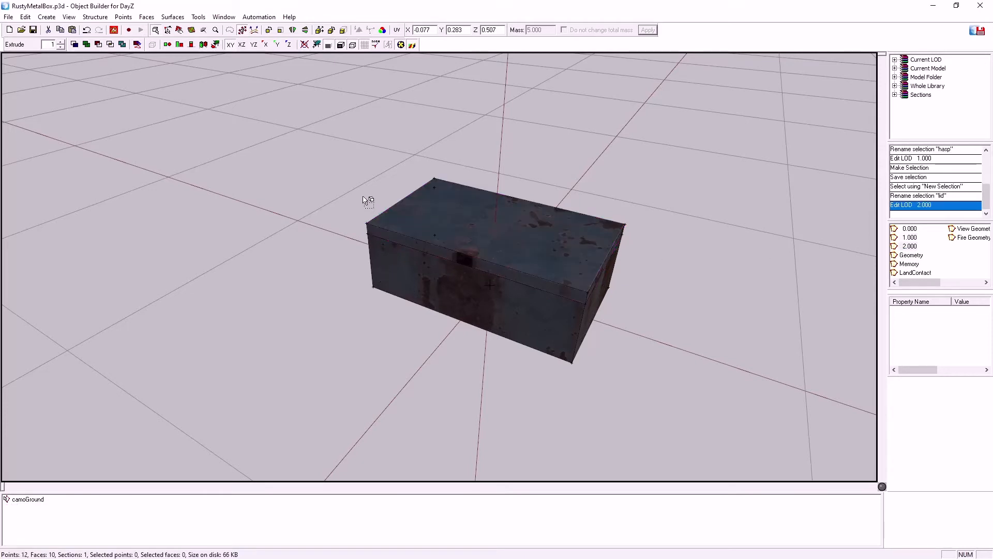
left_click_drag(349, 204, 380, 326)
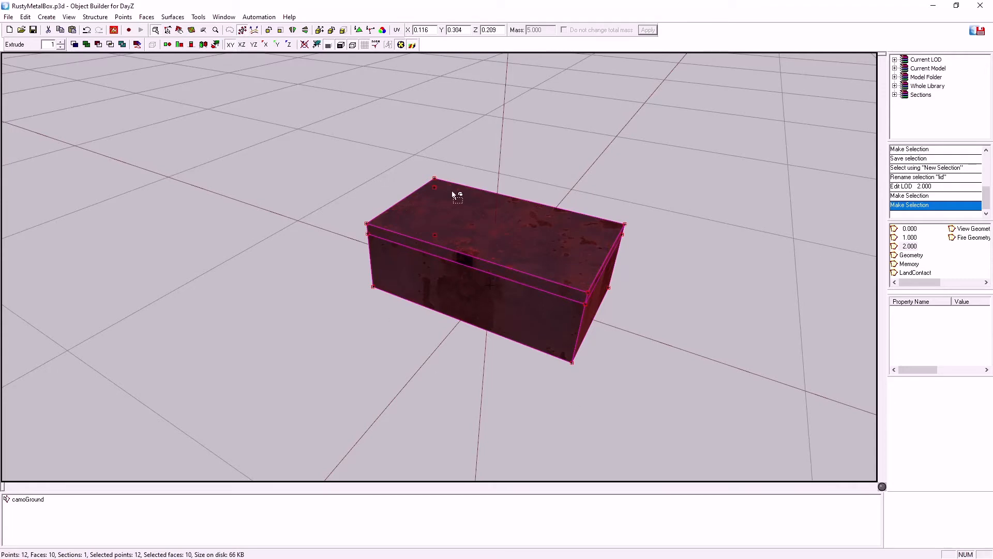
middle_click_drag(571, 393, 575, 401)
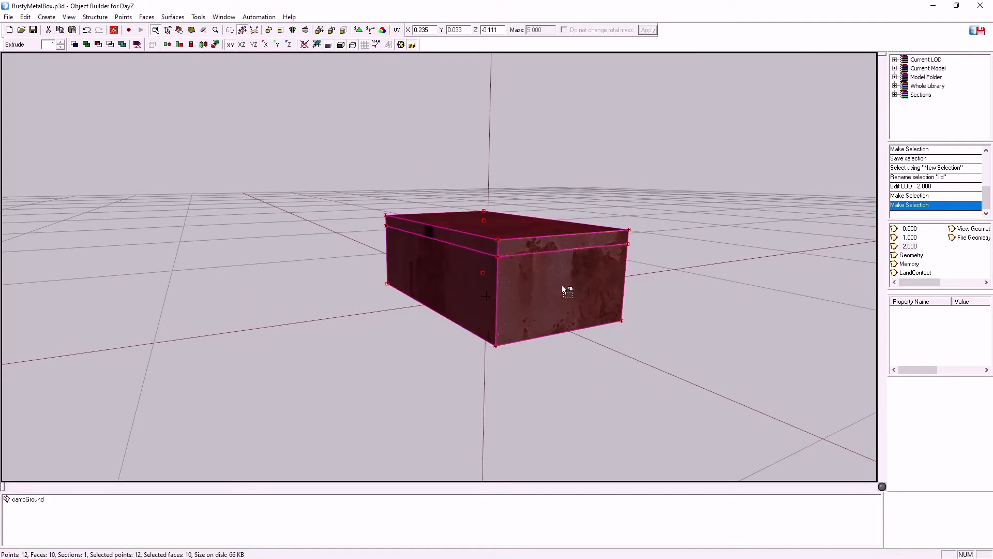
Check the saved selections in LOD 1.000 and LOD 0.000, recalling hasp and lid in the latter
left_click(899, 232)
left_click(897, 238)
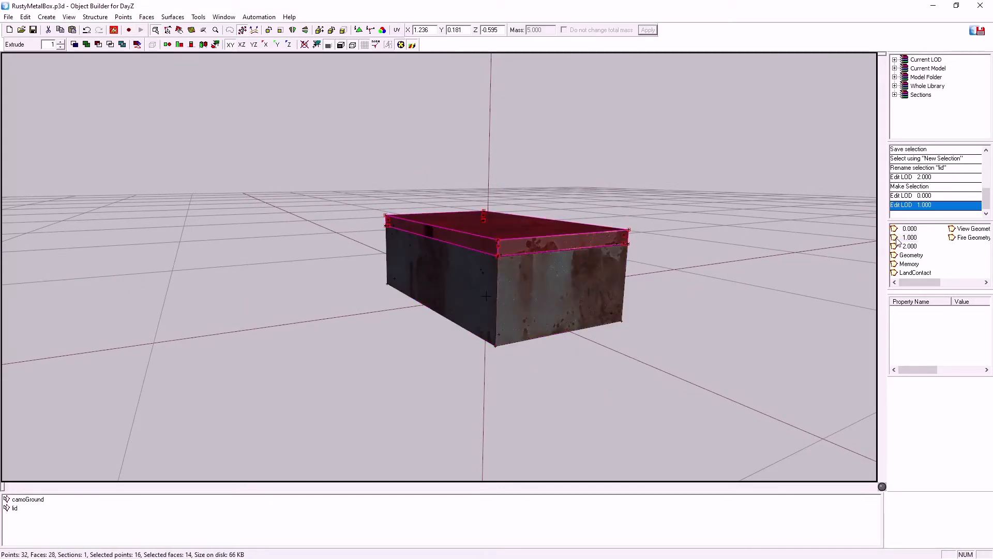
left_click(898, 230)
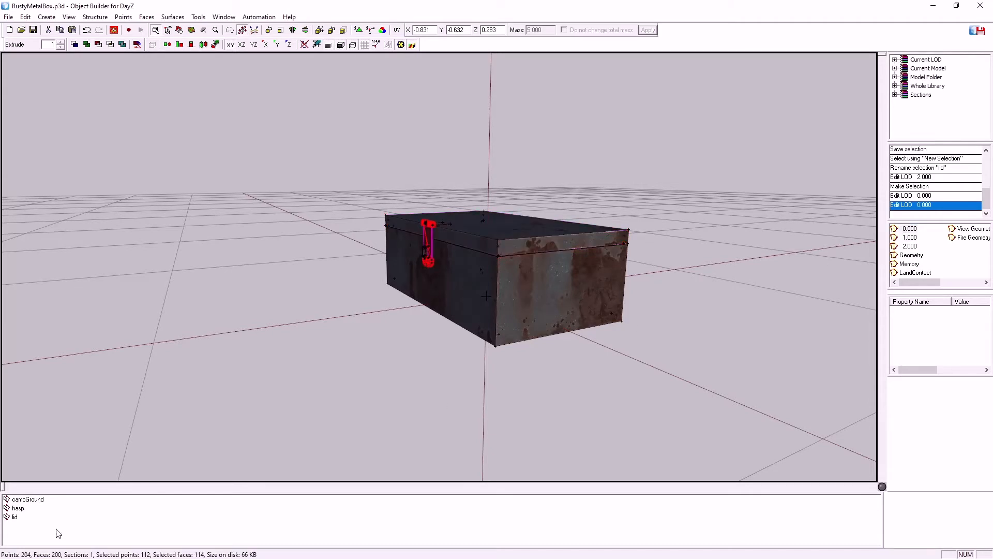
left_click(15, 517)
left_click(17, 509)
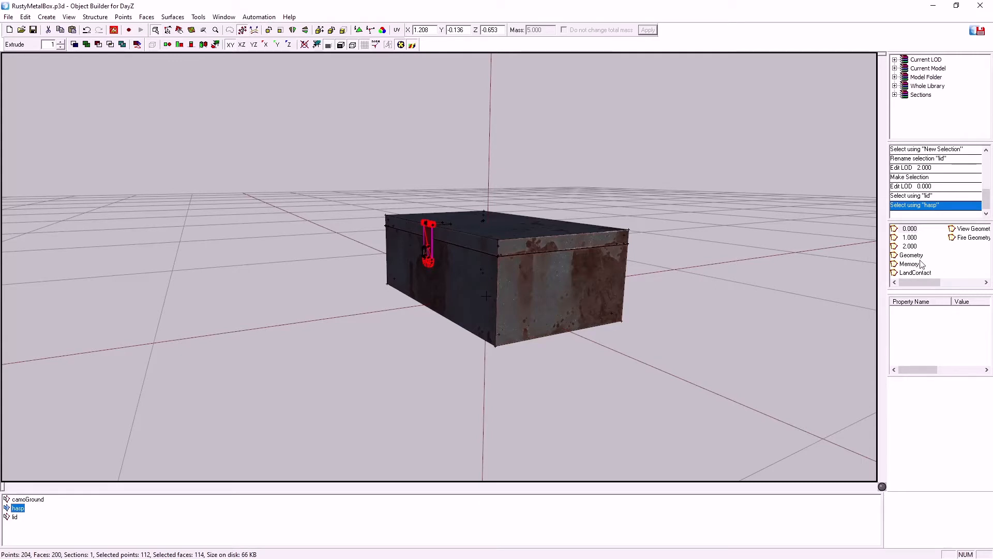
scroll(751, 263, "down", 2)
scroll(751, 263, "up", 5)
scroll(750, 264, "down", 3)
left_click(11, 518)
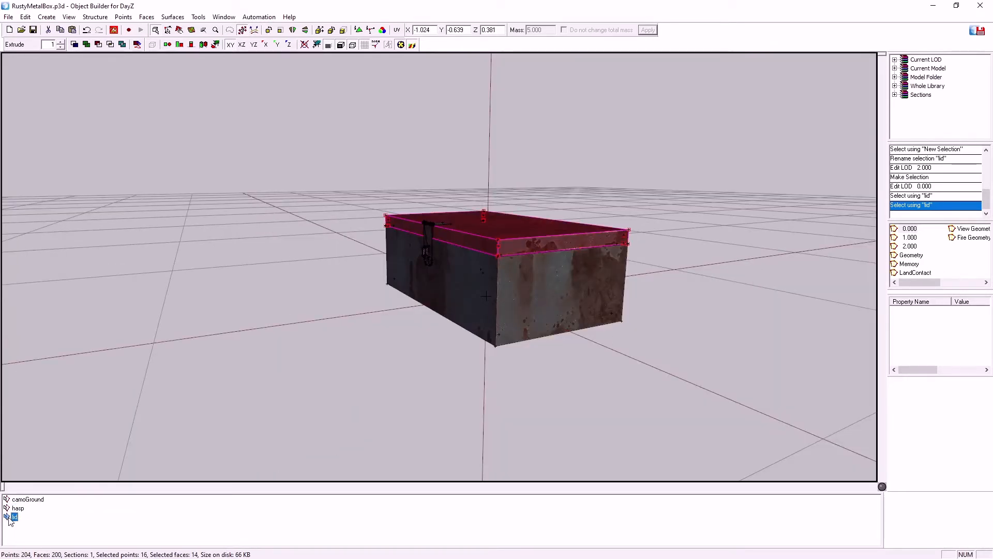
Add a new LOD to the model and change its LOD type to Edit 3.000
middle_click_drag(559, 404, 762, 355)
right_click(954, 262)
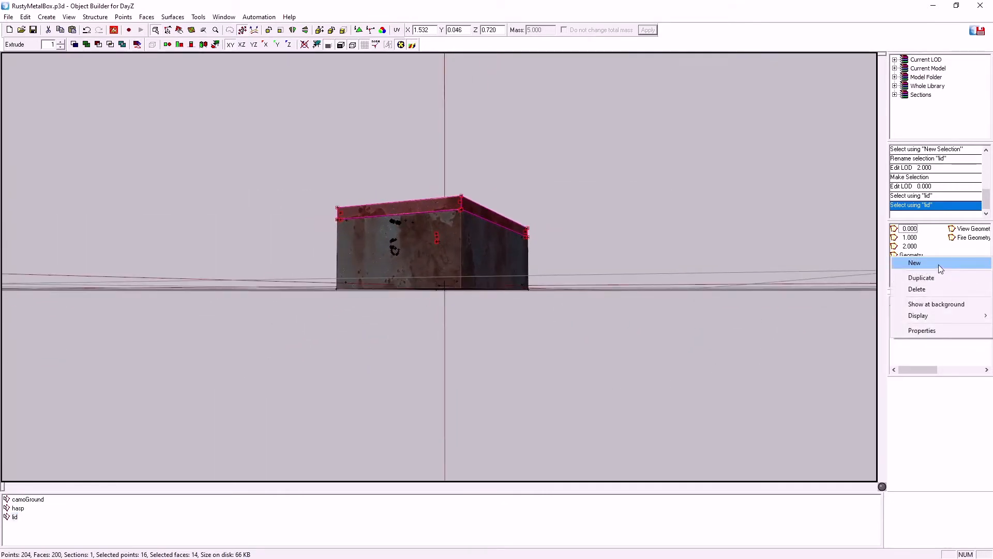
left_click(938, 264)
right_click(907, 256)
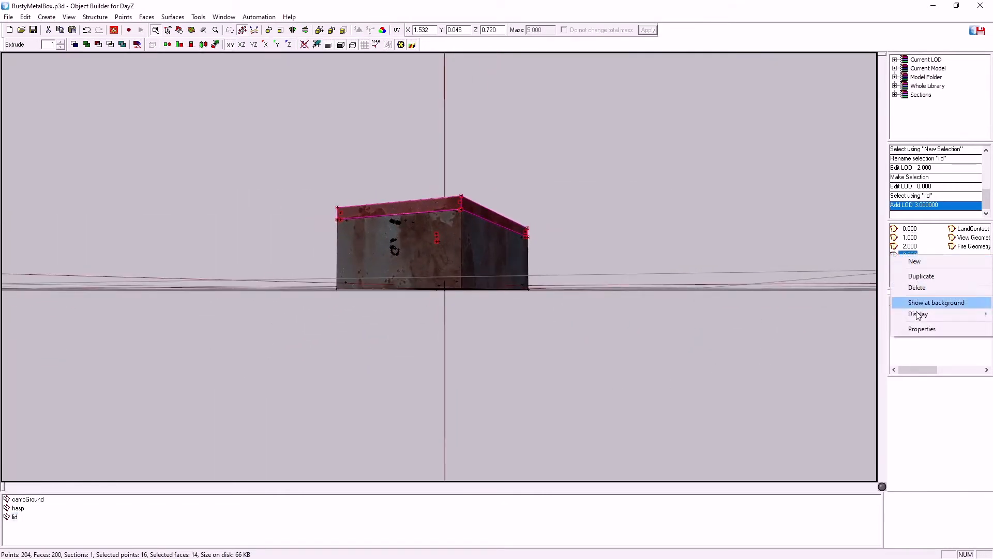
left_click(918, 328)
double_click(882, 244)
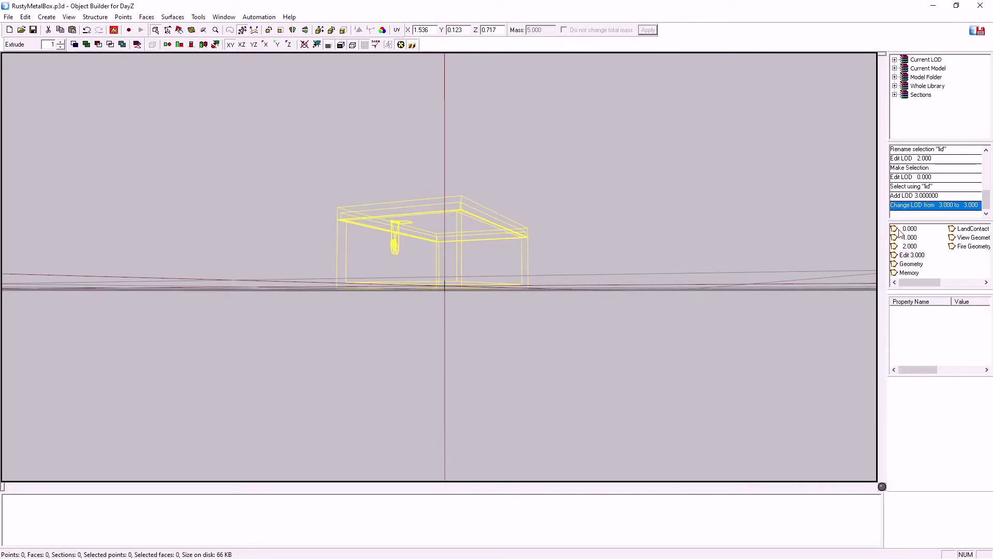
In LOD 0.000, select the four points where lid and box body meet at the two ends of the lid's hinge edge
left_click(900, 230)
scroll(548, 281, "down", 1)
scroll(548, 281, "up", 2)
scroll(547, 286, "down", 1)
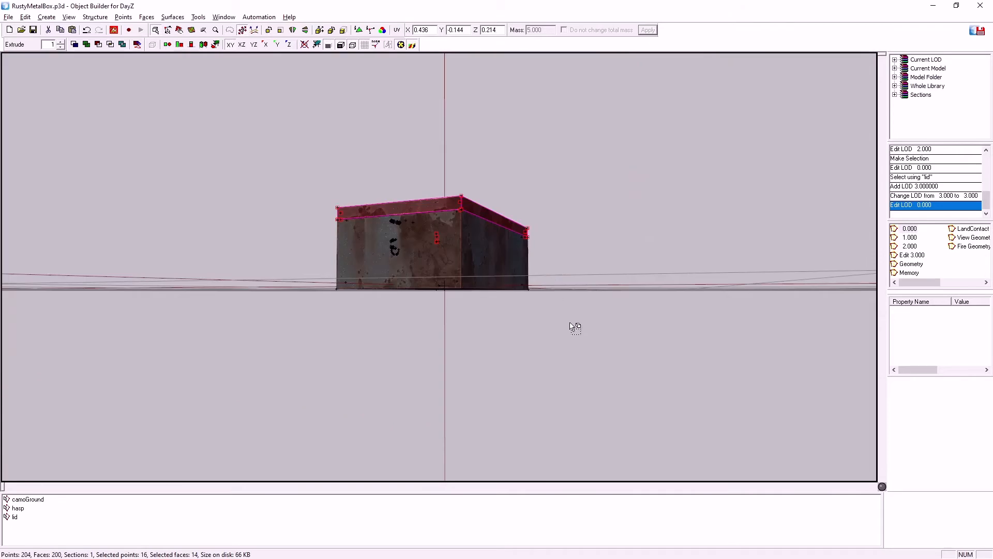
middle_click_drag(570, 327, 570, 327)
scroll(569, 327, "up", 2)
scroll(570, 326, "up", 1)
scroll(569, 327, "up", 6)
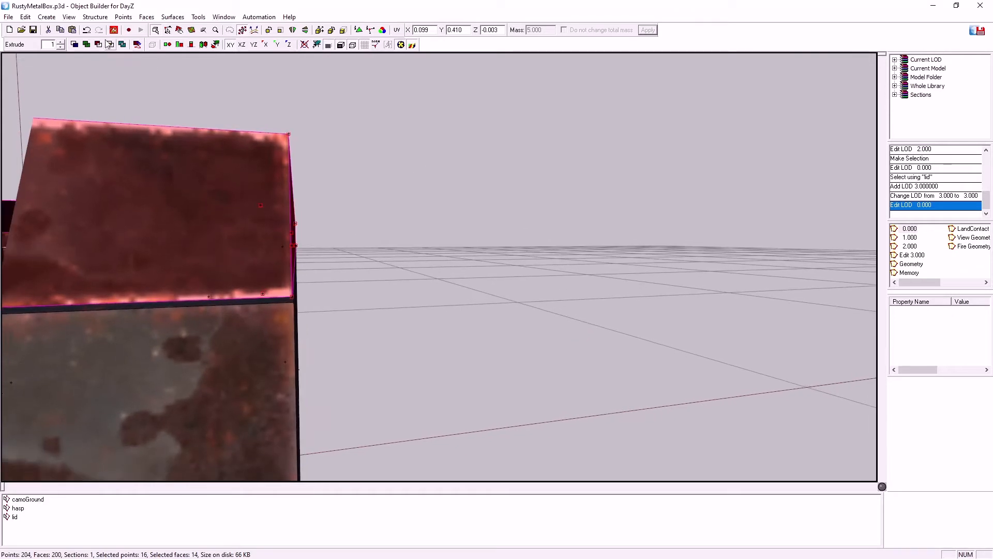
left_click(168, 32)
middle_click_drag(428, 311, 430, 314)
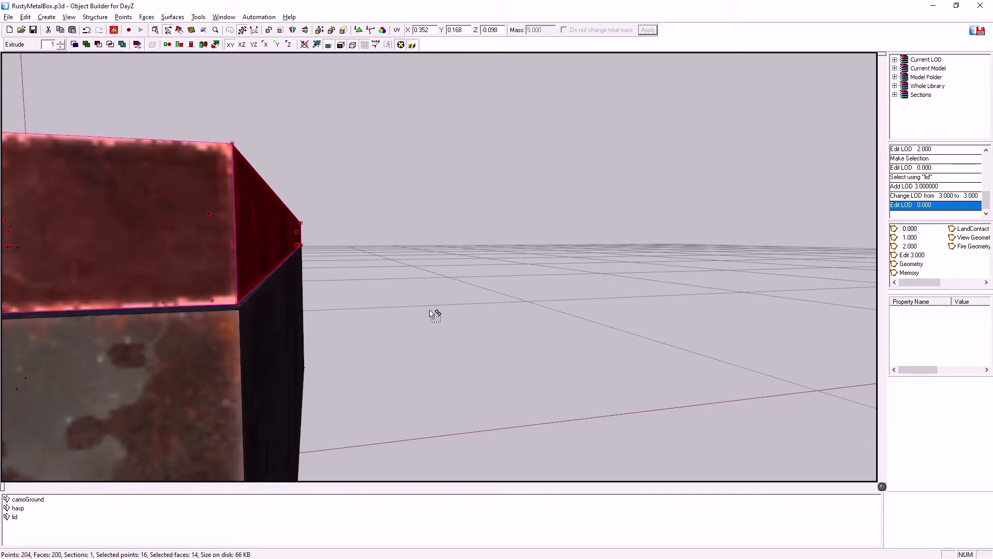
left_click(242, 310)
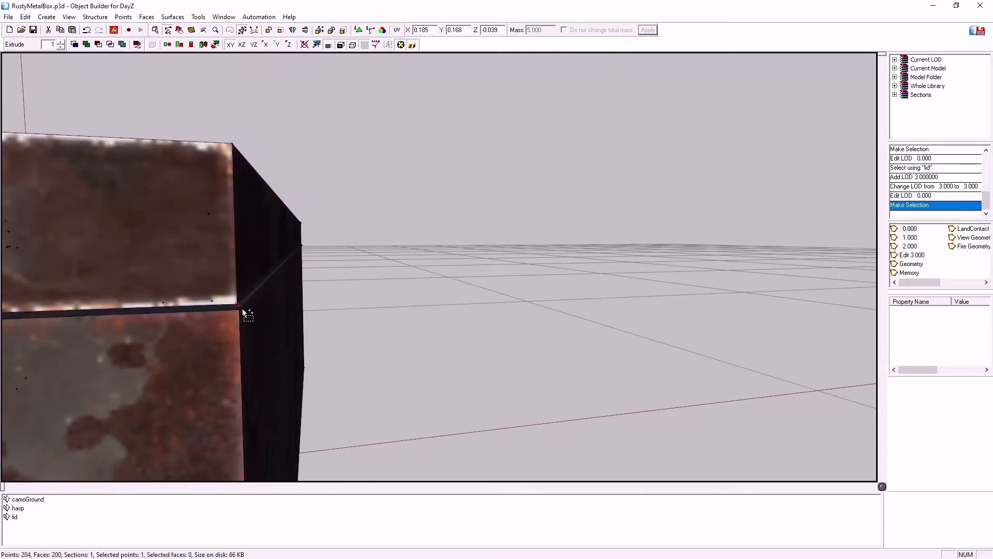
mouse_move(401, 304)
middle_mouse_down()
mouse_move(388, 304)
mouse_move(404, 298)
middle_mouse_up()
left_click_drag(510, 234, 522, 243)
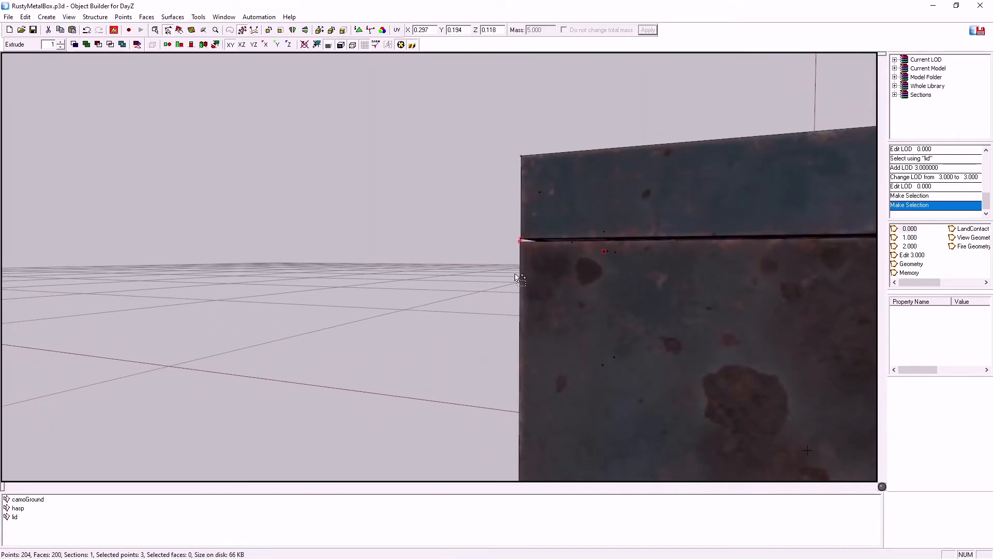
middle_click_drag(453, 317, 454, 323)
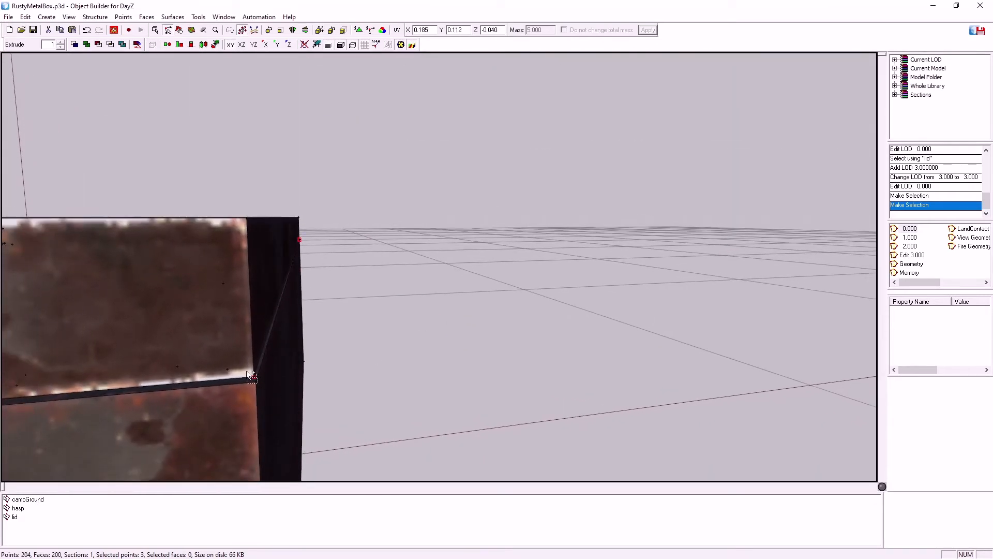
left_click_drag(251, 376, 256, 381)
Copy the four hinge-edge points into the Edit 3.000 LOD and delete the camoGround named selection there
left_click(912, 255)
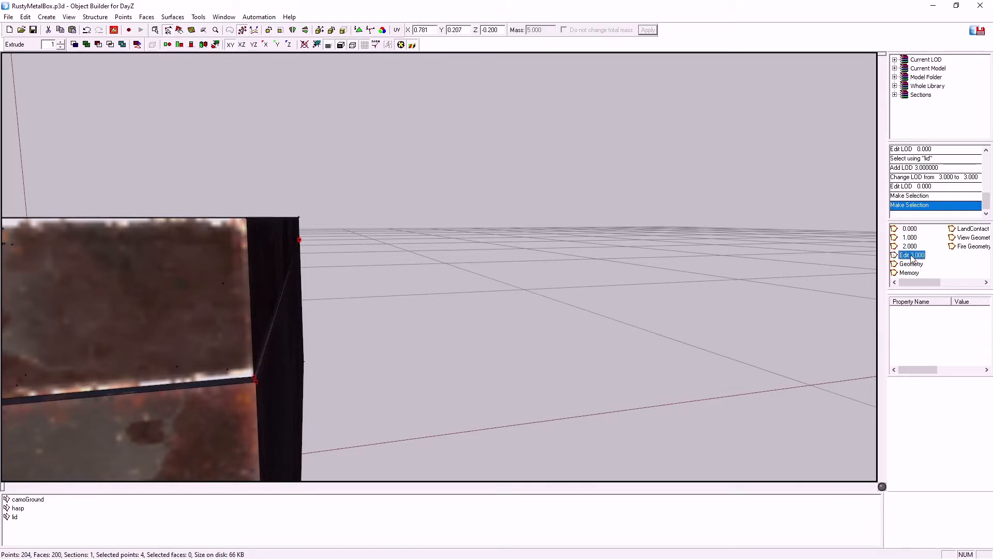
key("ctrl+v")
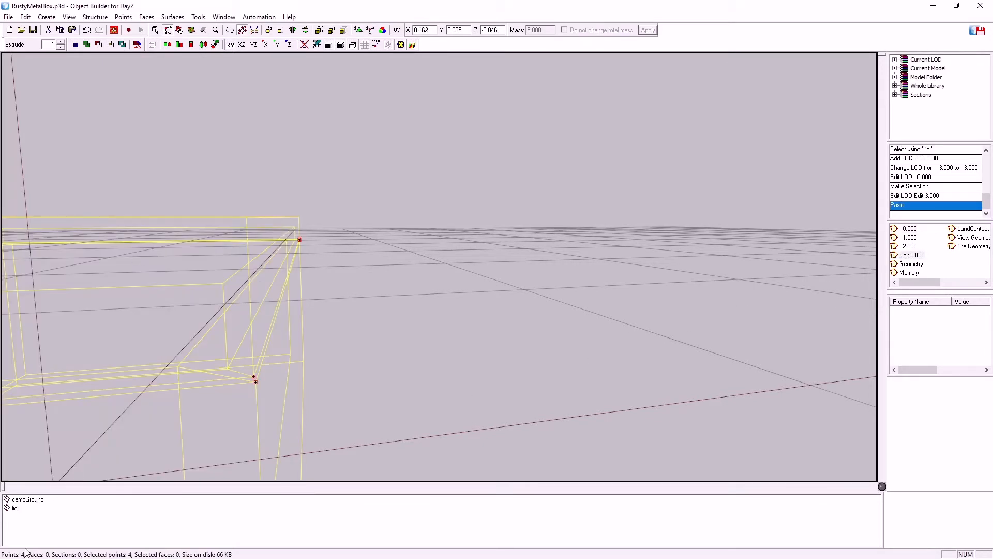
left_click_drag(13, 502, 12, 499)
right_click(12, 500)
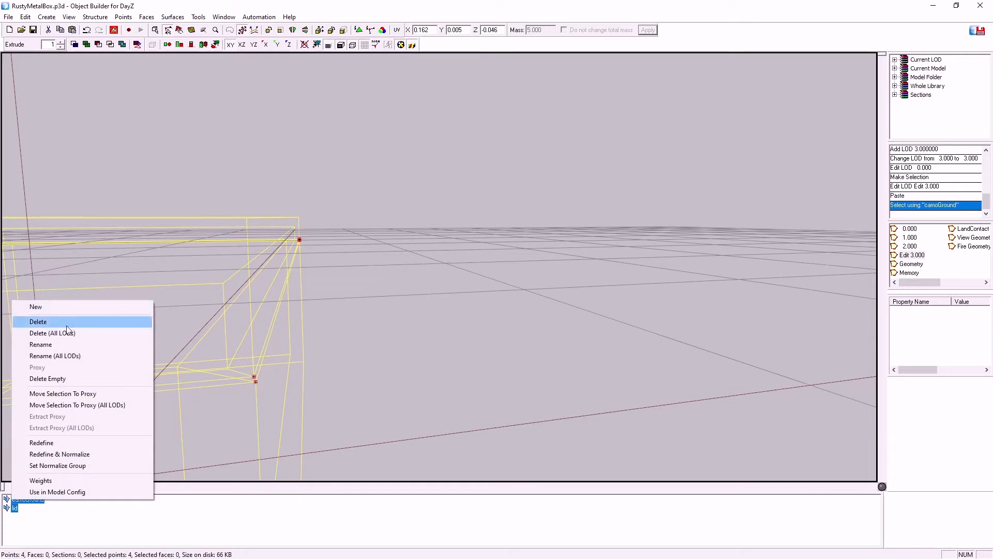
left_click(58, 521)
right_click(23, 501)
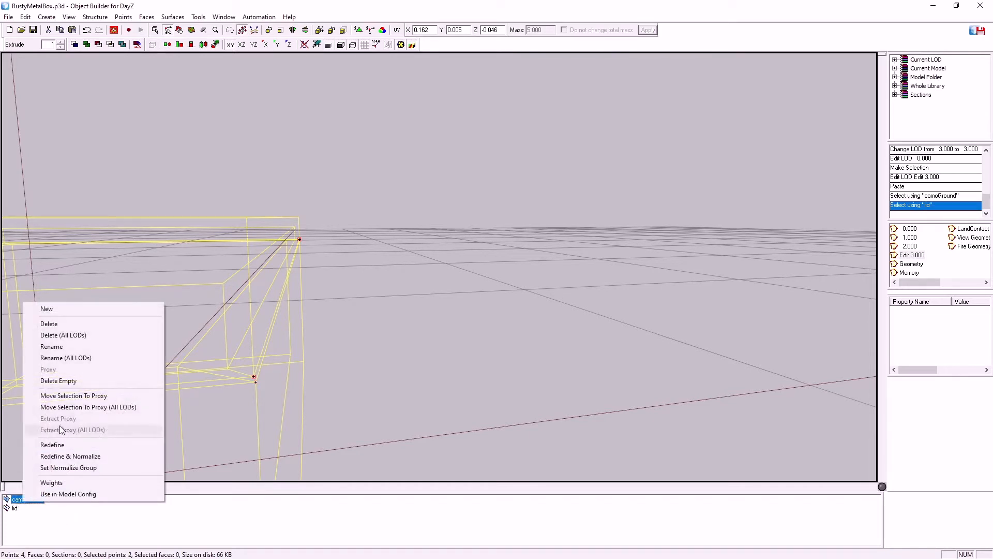
left_click(50, 324)
right_click(16, 501)
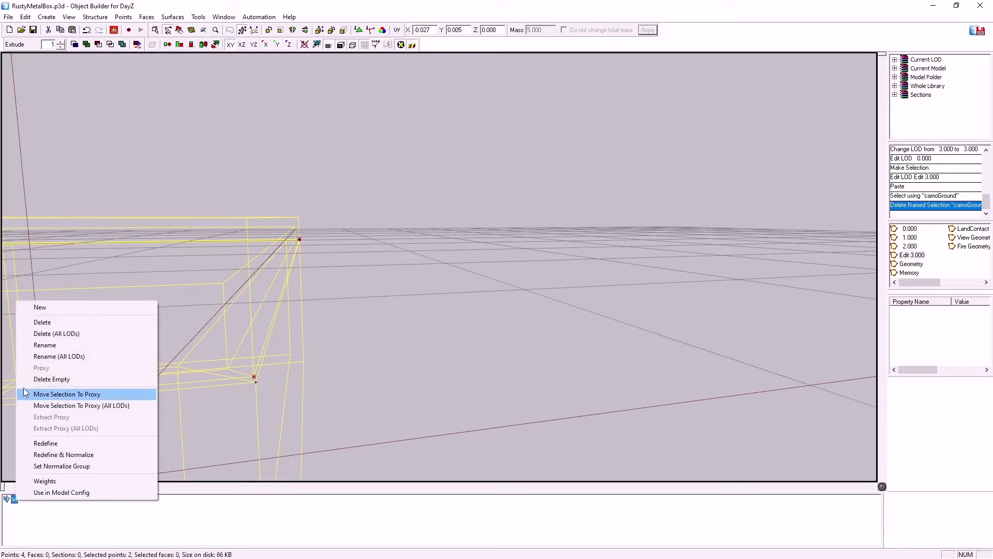
left_click(45, 345)
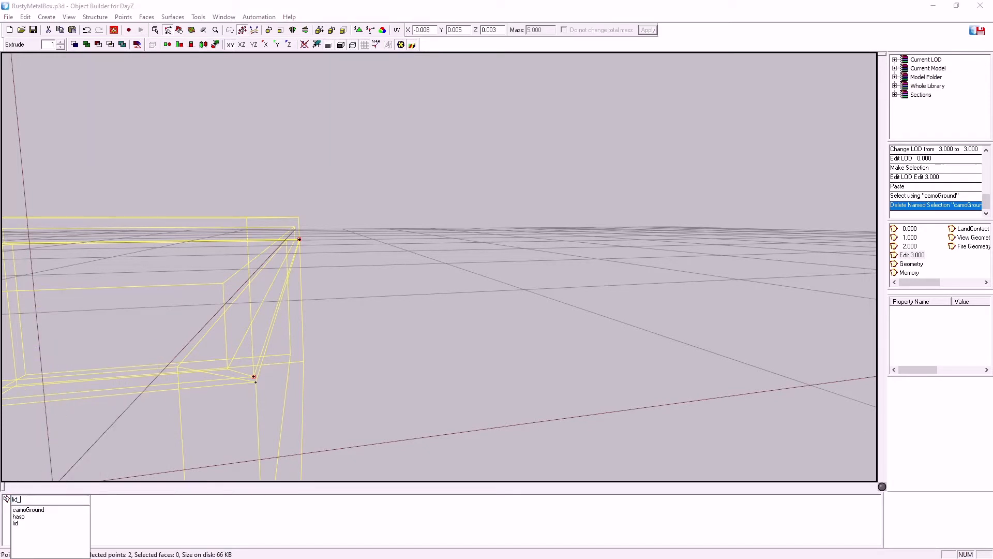
type("lid_axis")
key("Return")
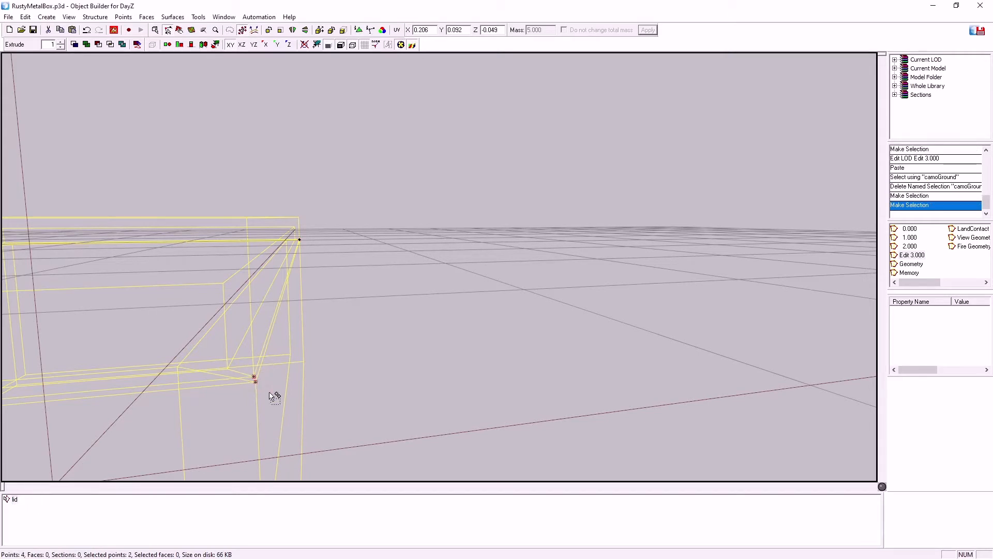
Merge each pair of adjacent corner points in the Edit 3.000 LOD into a single point
key("Tab")
left_click_drag(291, 224, 321, 269)
key("ctrl+m")
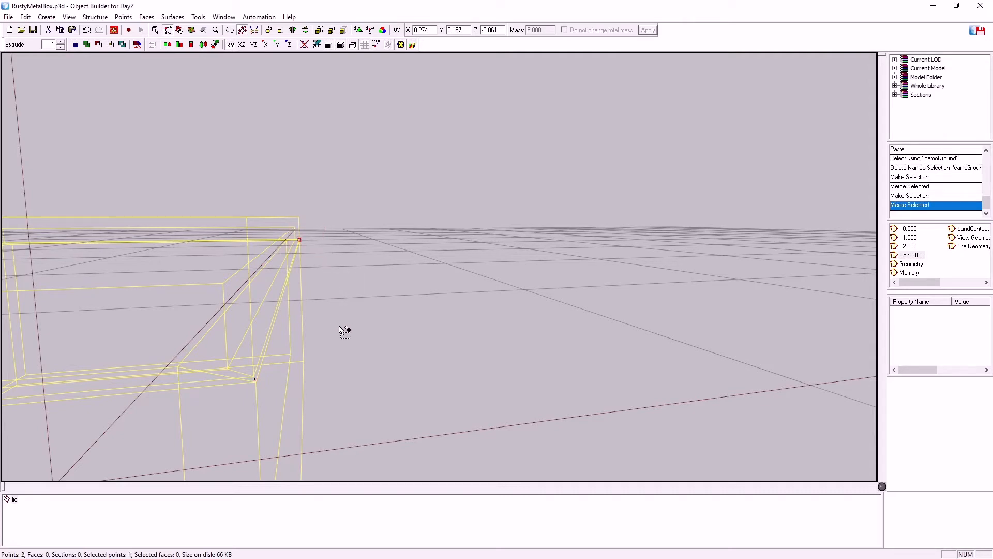
Select both merged hinge points and rename the lid named selection to lid_axis
middle_click_drag(406, 353, 404, 355)
left_click_drag(271, 202, 418, 331)
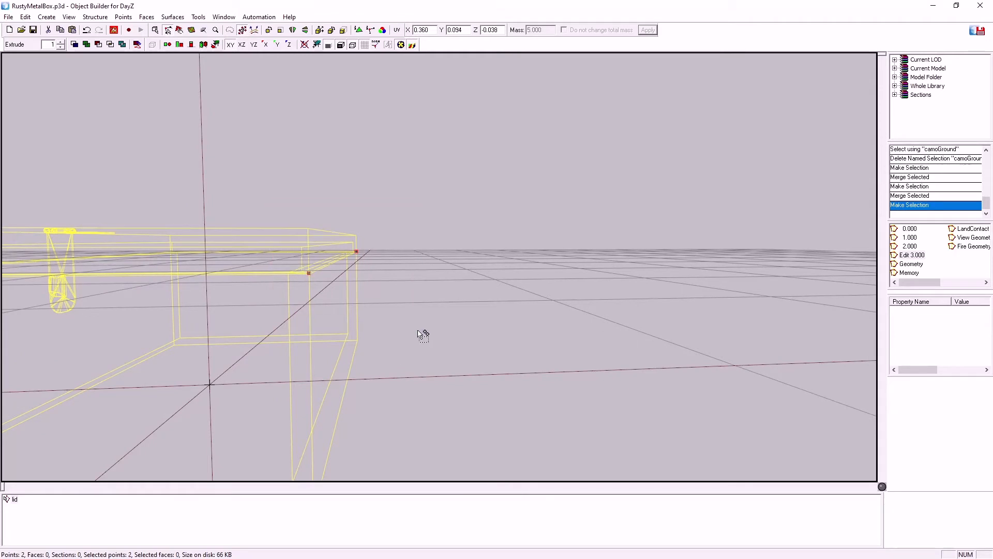
right_click(10, 503)
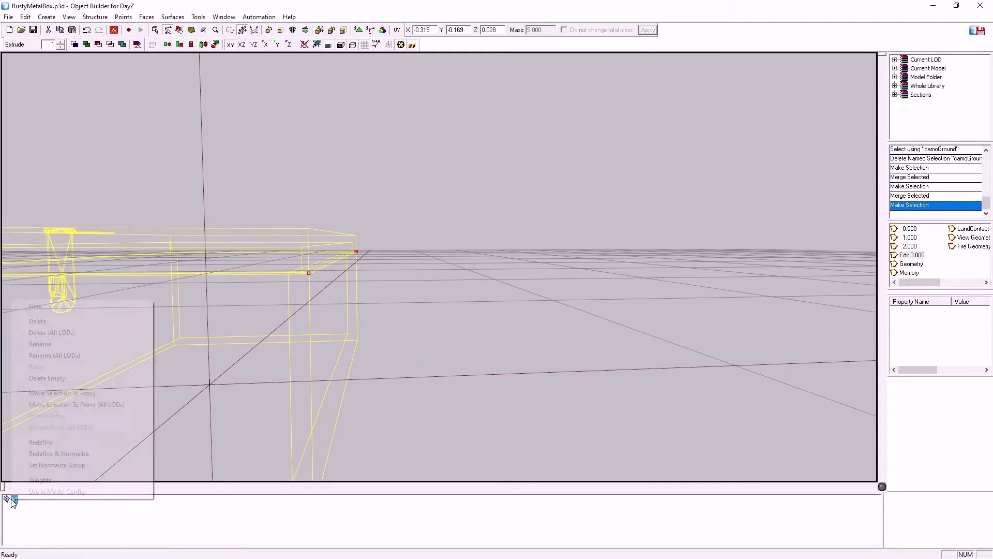
left_click(23, 344)
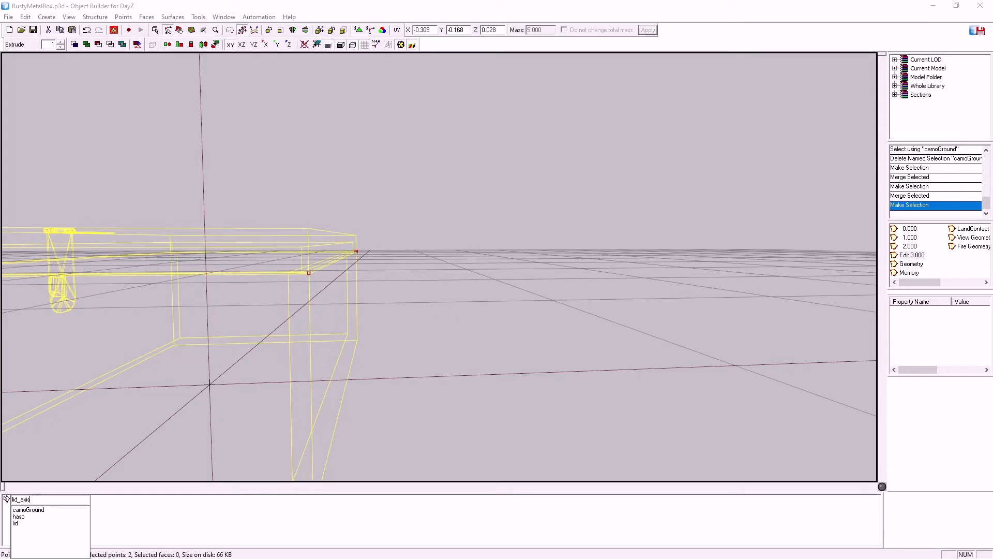
key("Return")
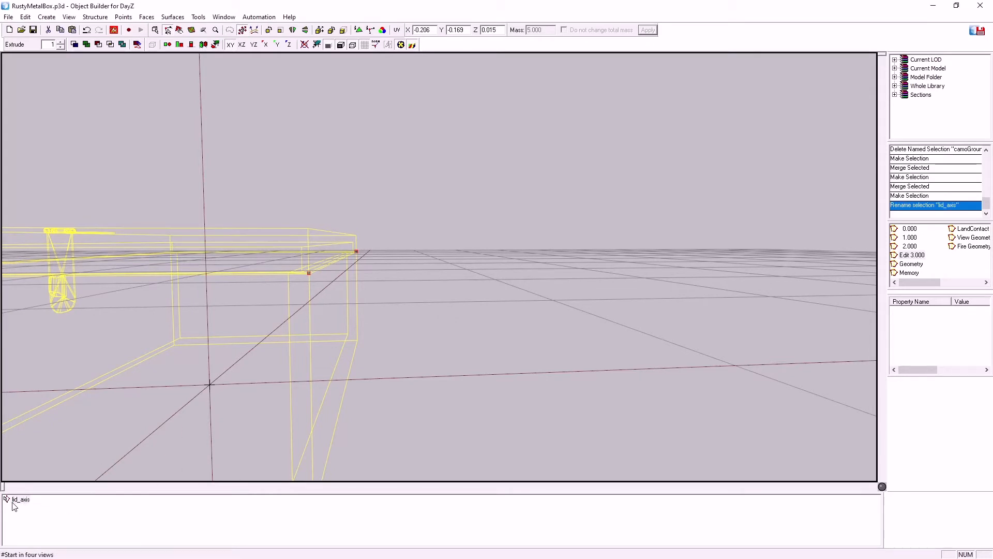
Copy the two lid_axis points from the Edit 3.000 LOD into the Memory LOD
left_click(13, 501)
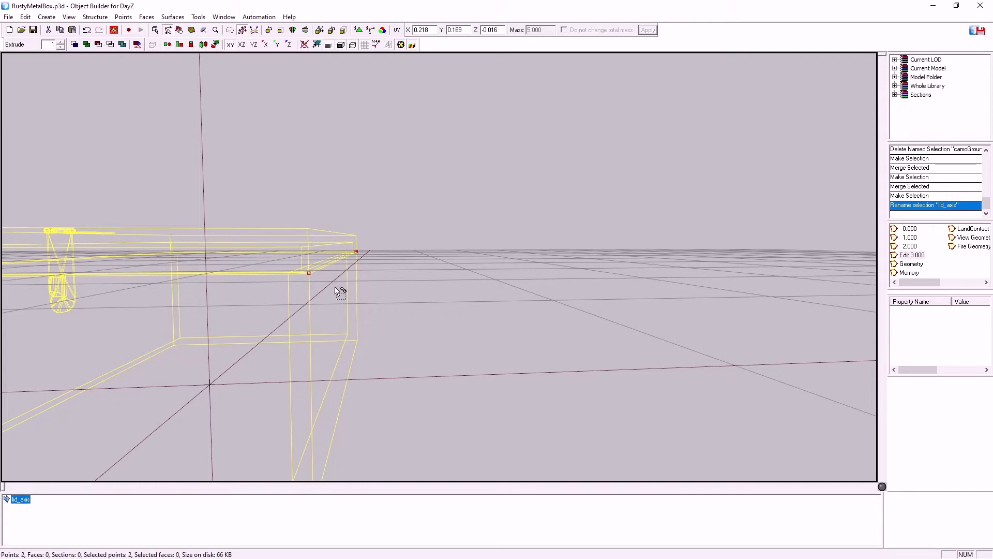
left_click(900, 274)
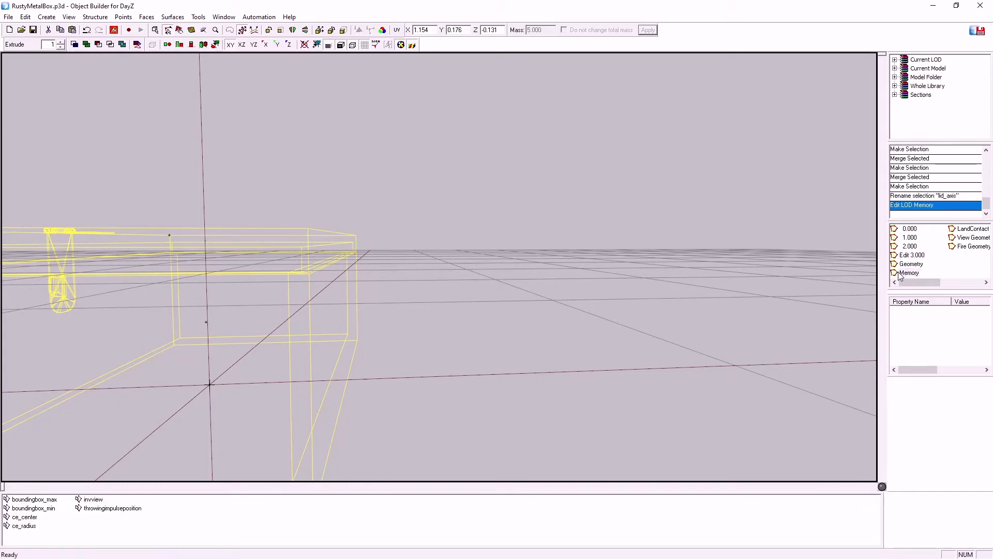
key("ctrl+v")
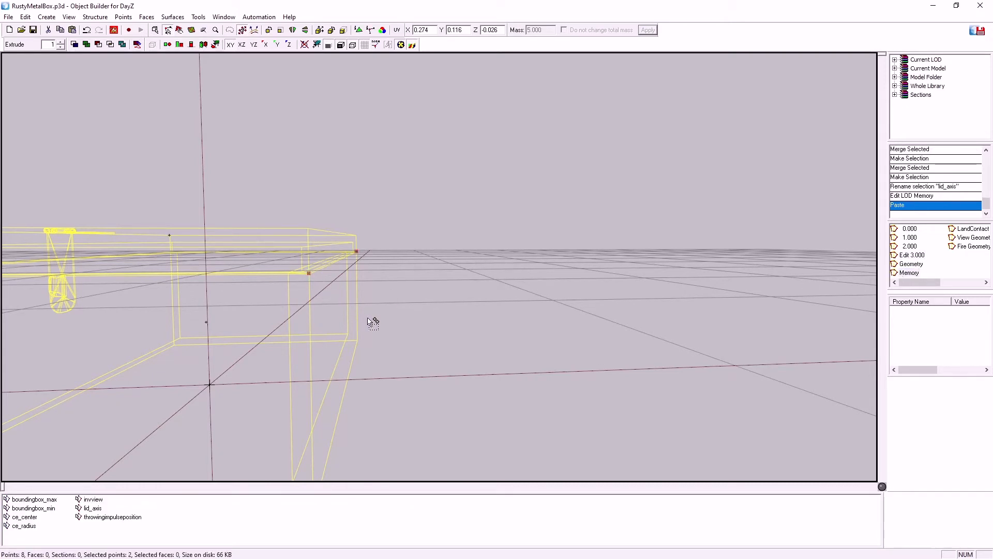
mouse_move(373, 347)
middle_mouse_down()
mouse_move(360, 347)
mouse_move(372, 346)
middle_mouse_up()
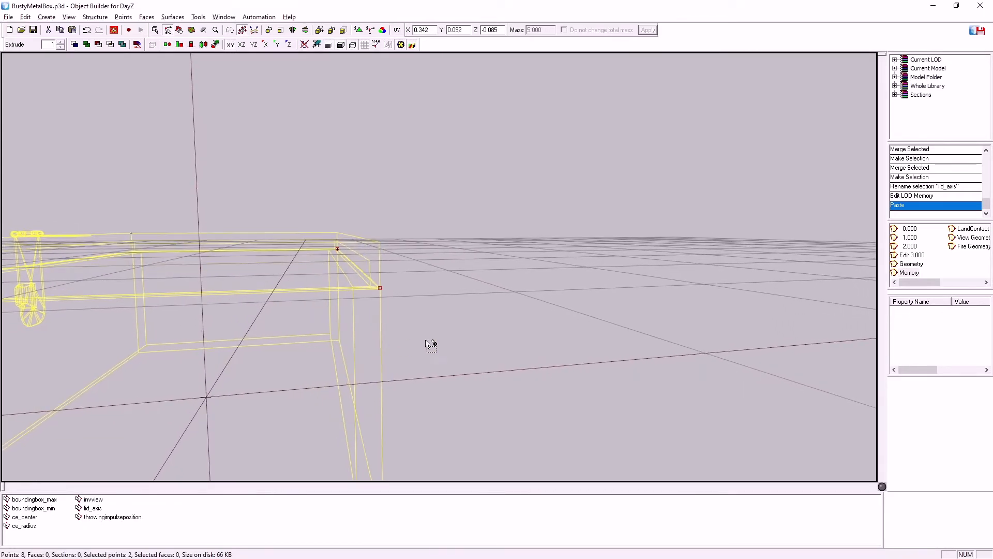
In LOD 0.000, select the middle knuckle of the hasp hinge on the front of the lid
left_click(895, 230)
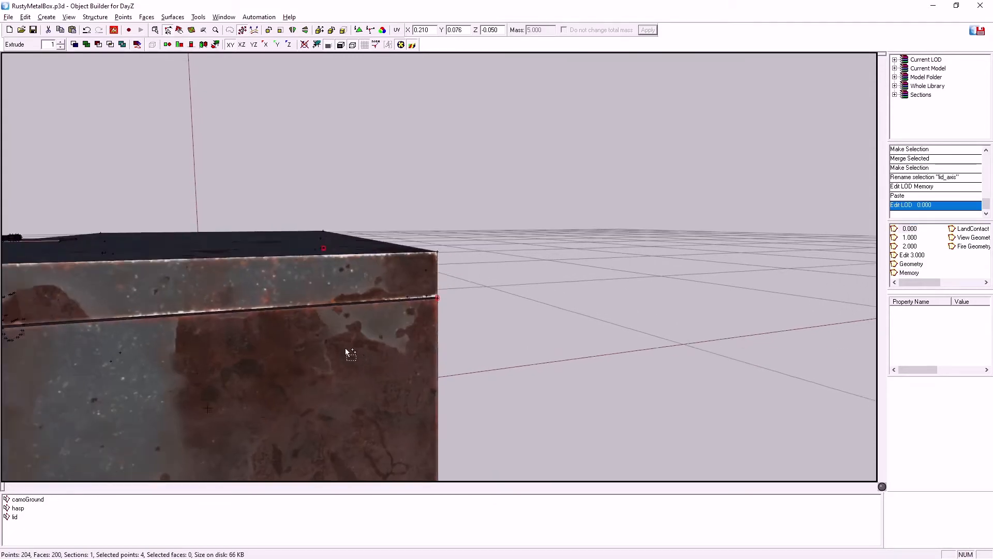
middle_click_drag(343, 349, 339, 354)
scroll(339, 354, "down", 3)
scroll(339, 354, "up", 2)
scroll(340, 354, "up", 4)
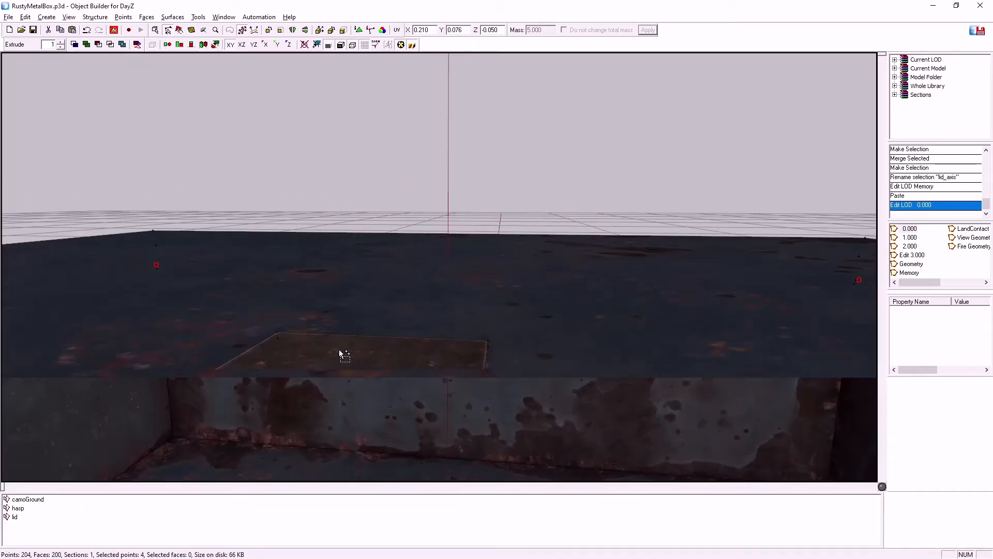
scroll(339, 354, "down", 2)
scroll(342, 354, "up", 2)
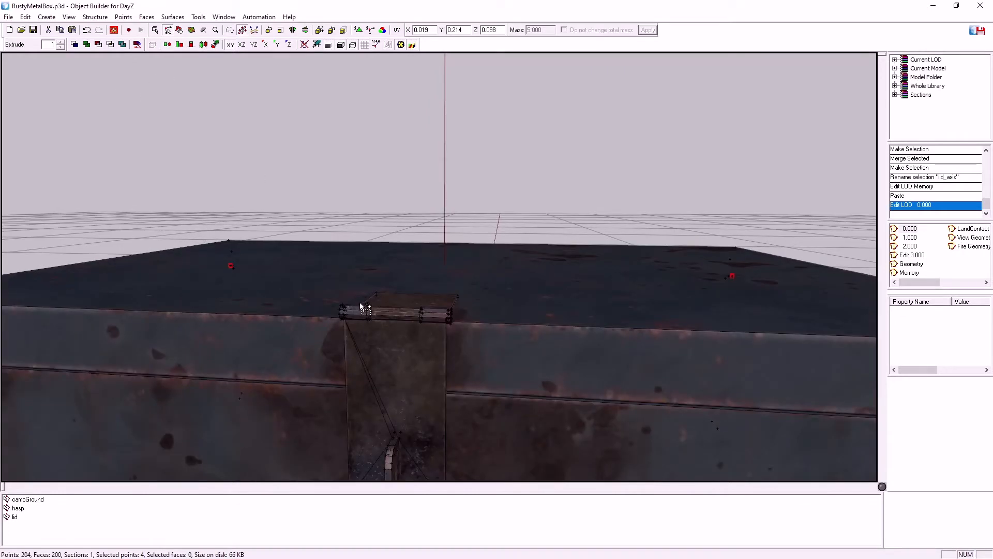
left_click_drag(376, 322, 378, 337)
left_click_drag(411, 304, 425, 332, "ctrl")
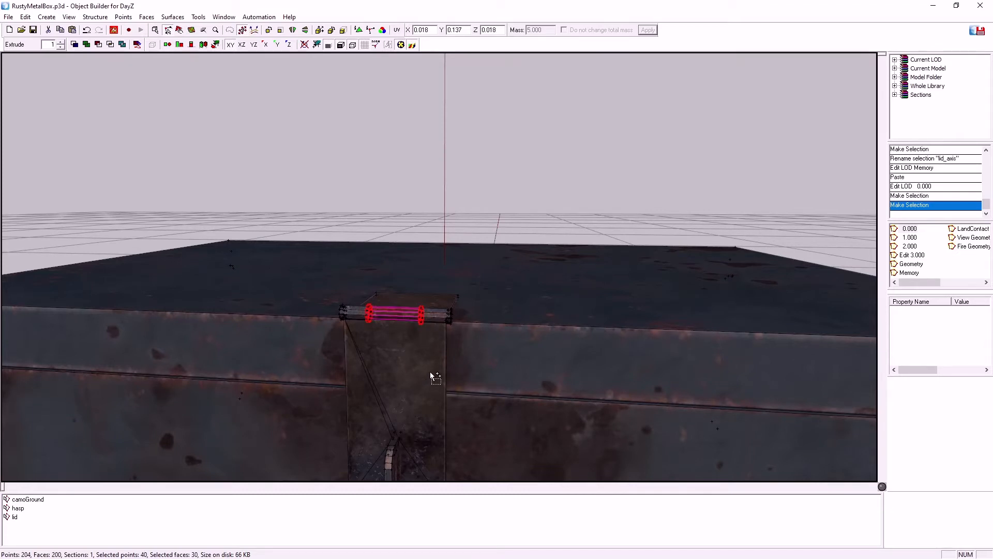
Copy the hasp's middle knuckle into the Edit 3.000 LOD and delete the old lid_axis points there
left_click(911, 255)
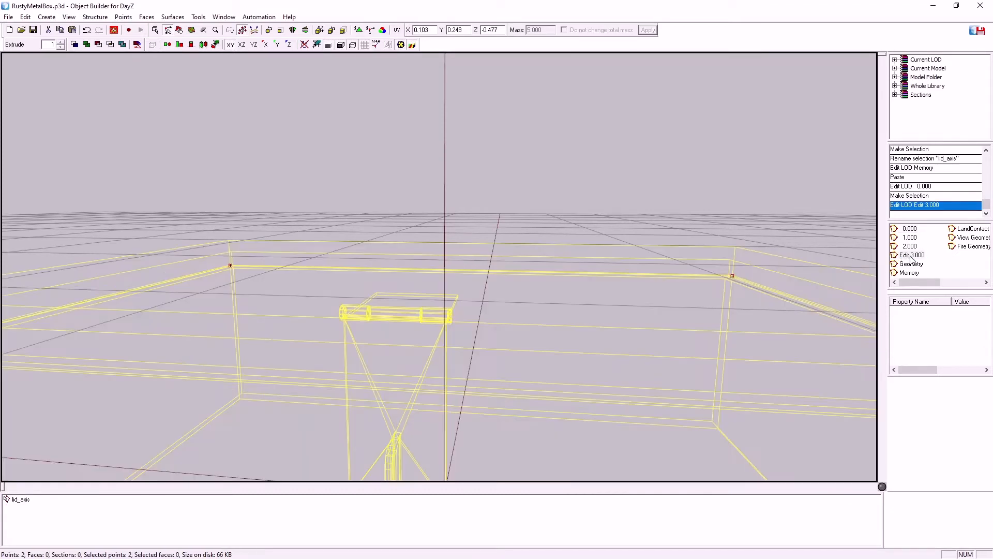
scroll(565, 326, "down", 5)
key("ctrl+v")
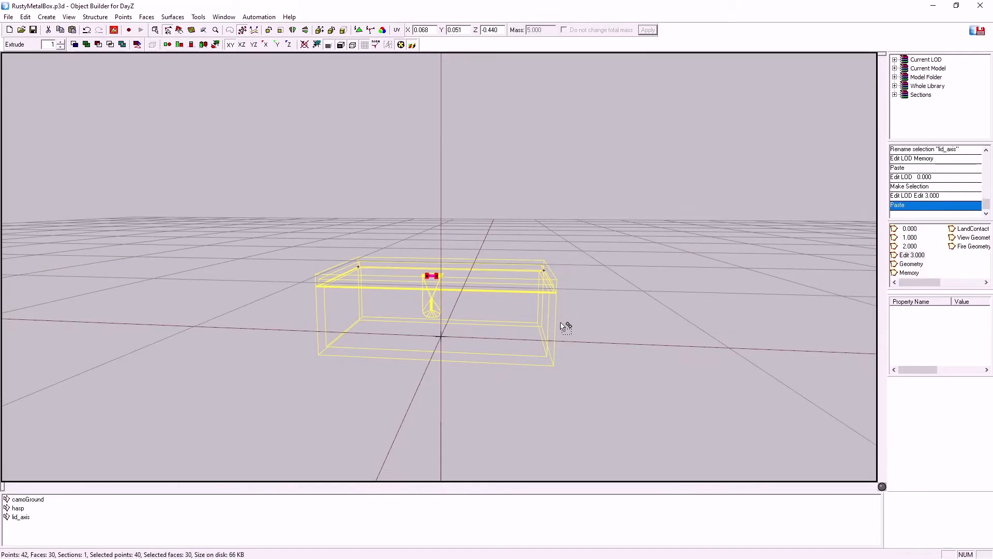
left_click(20, 517)
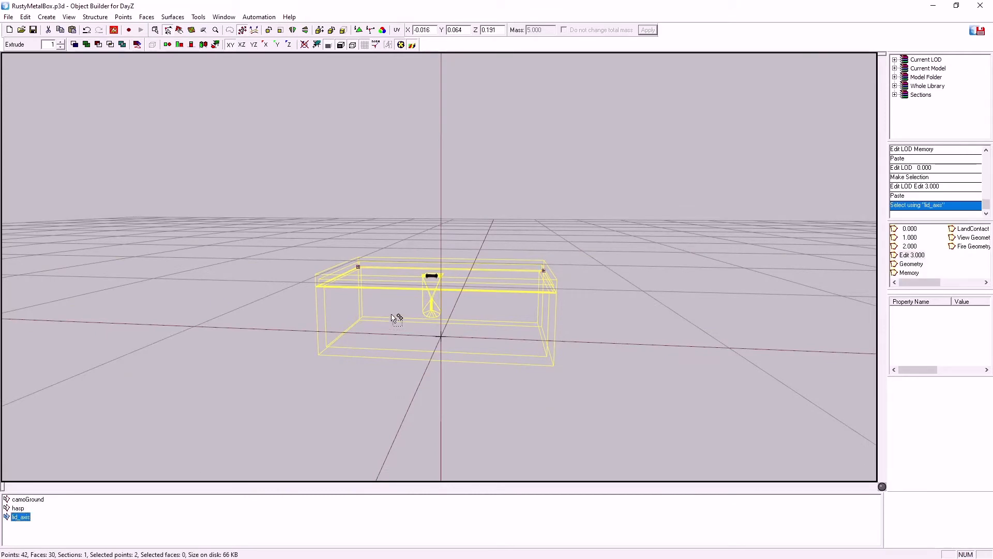
key("Delete")
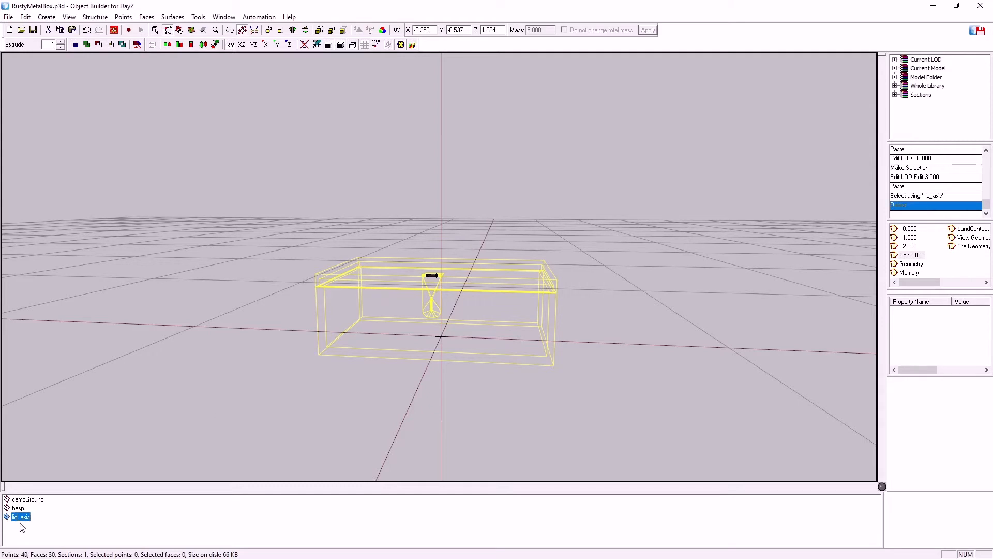
Delete the camoGround and lid_axis named selections from the Edit 3.000 LOD
left_click(28, 499, "ctrl")
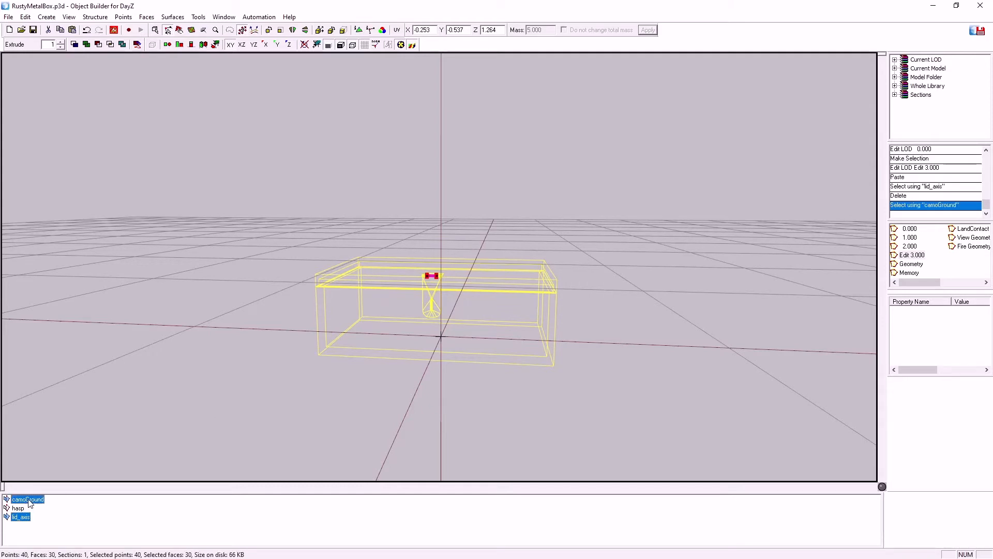
right_click(29, 501)
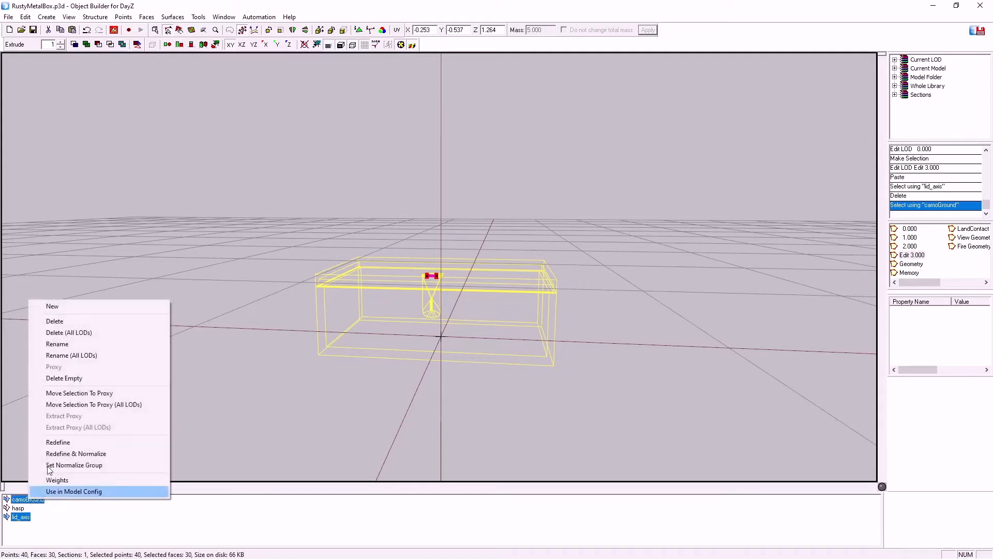
left_click(63, 321)
Rename the hasp named selection in the Edit 3.000 LOD to hasp_axis
left_click(18, 500)
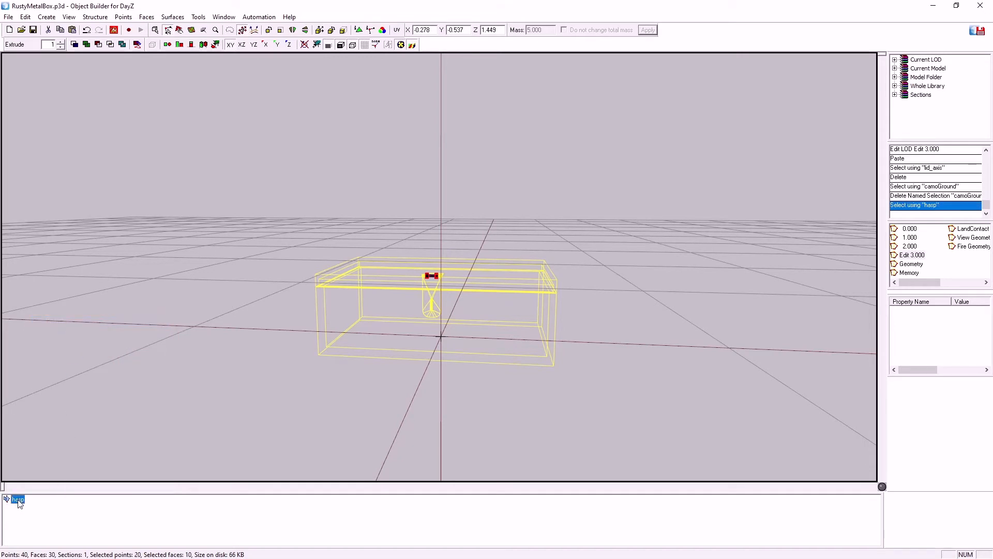
right_click(18, 500)
left_click(49, 344)
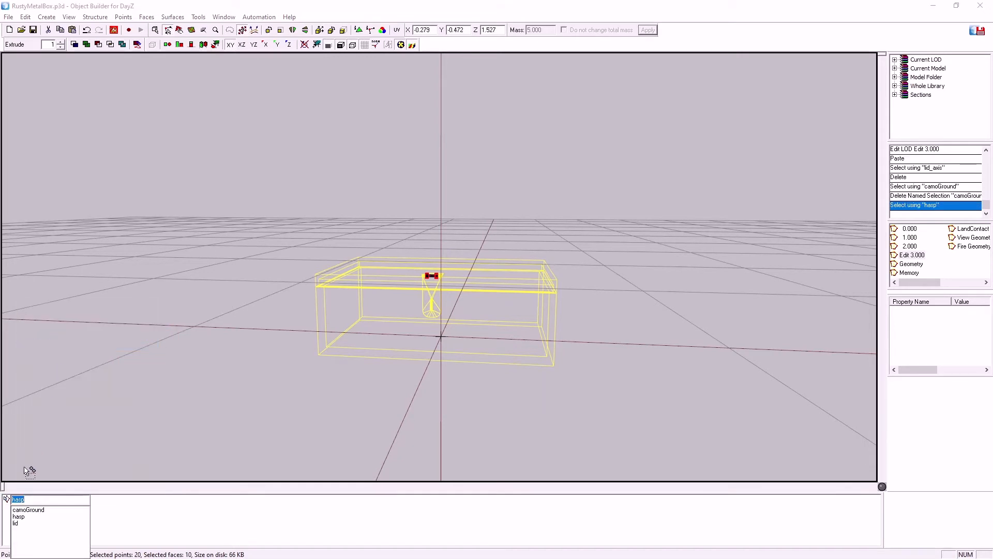
type("_axis")
key("Return")
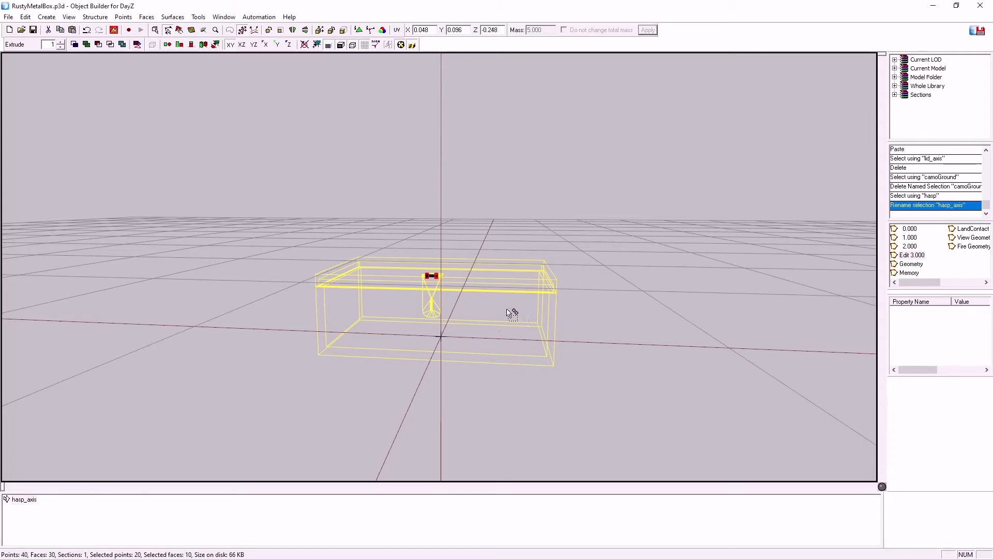
scroll(438, 295, "up", 5)
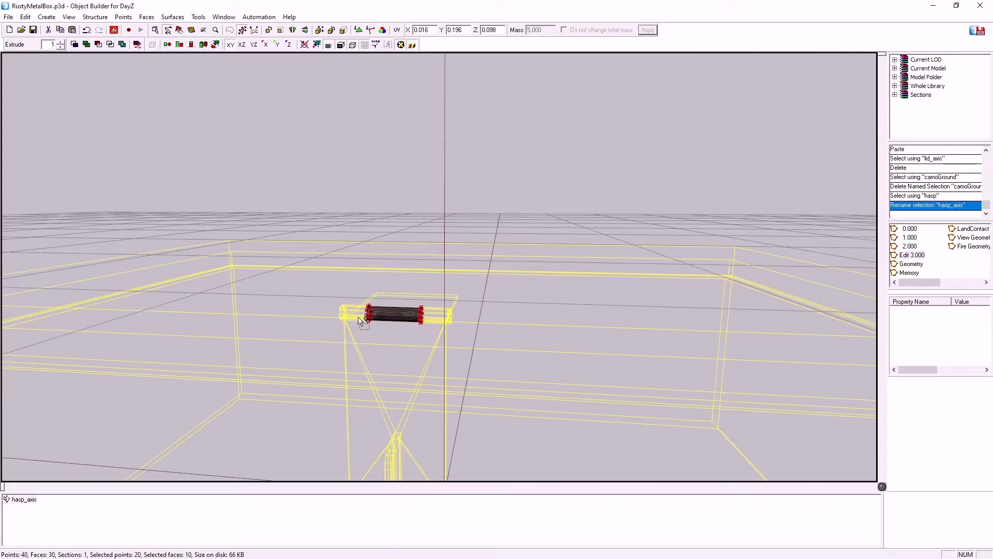
left_click_drag(346, 299, 373, 345)
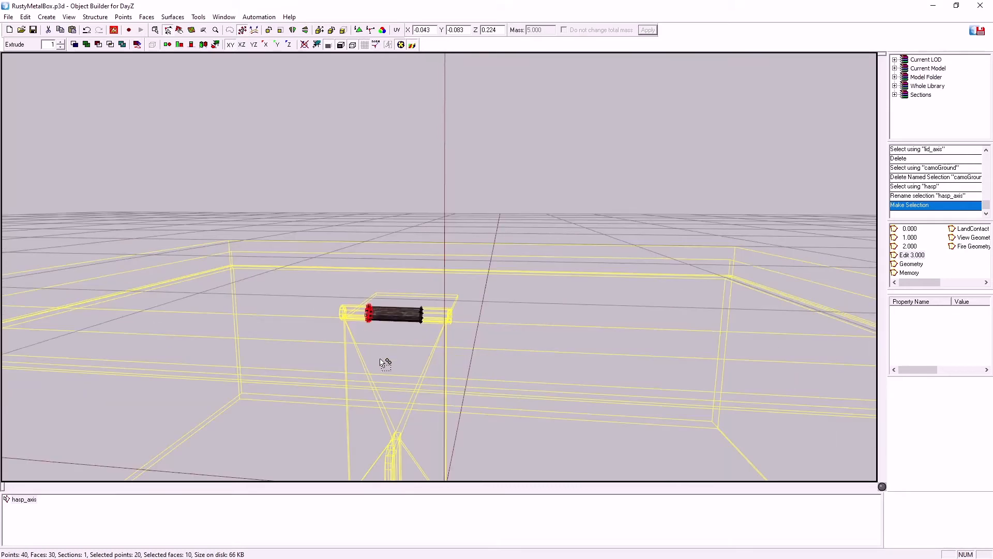
scroll(381, 366, "down", 3)
scroll(381, 365, "up", 3)
scroll(380, 365, "down", 5)
scroll(380, 365, "up", 5)
scroll(382, 371, "down", 3)
middle_click_drag(382, 372, 385, 371)
scroll(390, 373, "up", 3)
scroll(389, 373, "down", 4)
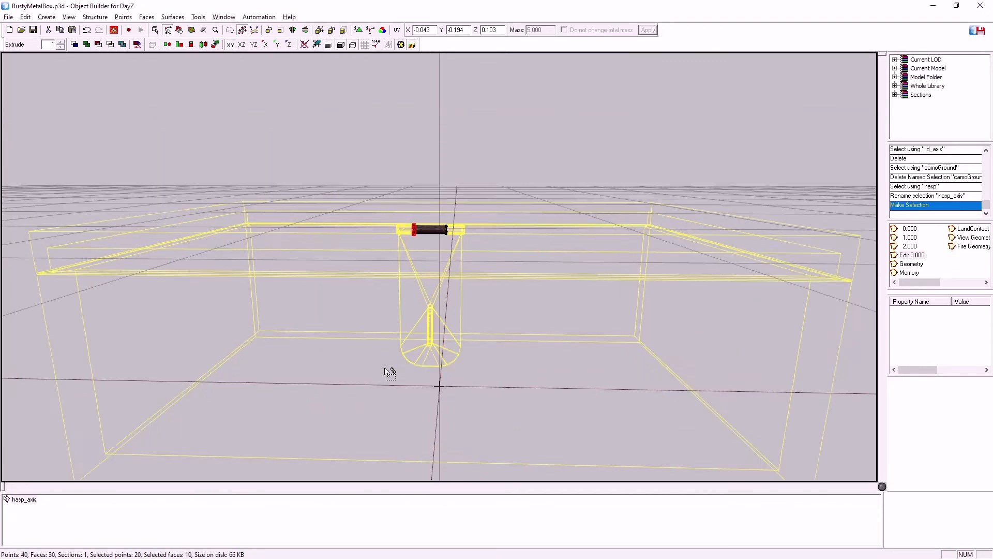
scroll(389, 372, "up", 3)
scroll(385, 371, "down", 3)
middle_click_drag(385, 372, 411, 341)
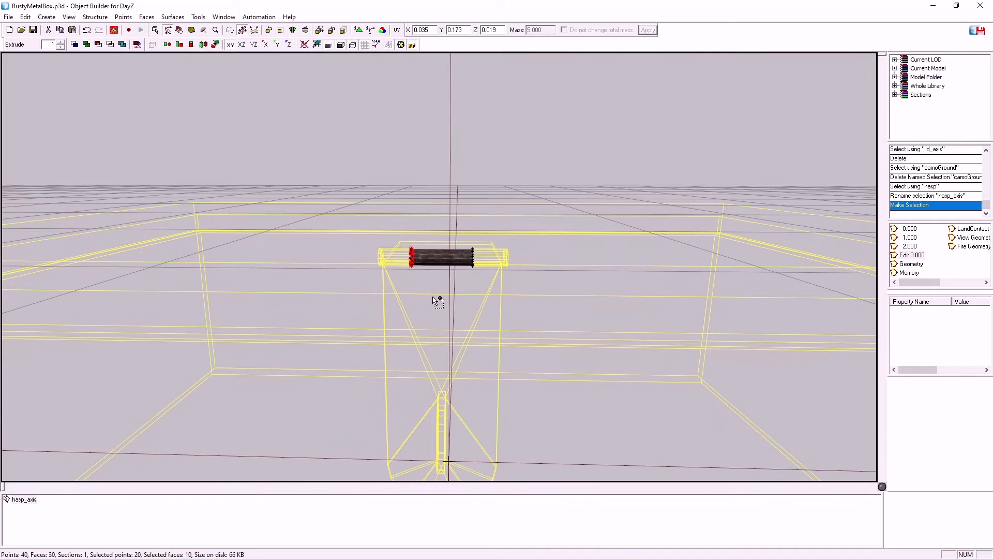
Select the whole hasp knuckle and remove its faces so only the points are left
left_click(446, 270)
left_click_drag(358, 215, 552, 334)
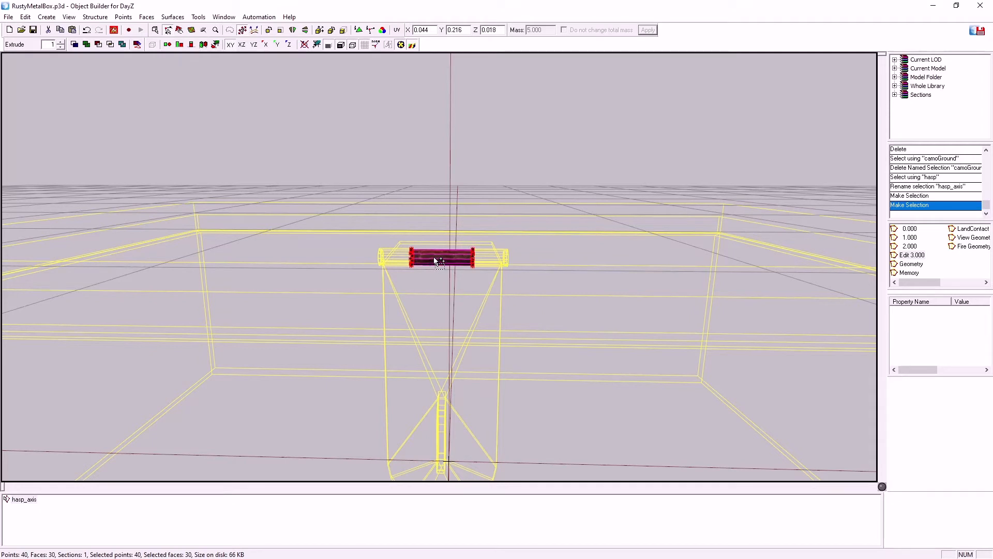
left_click(146, 17)
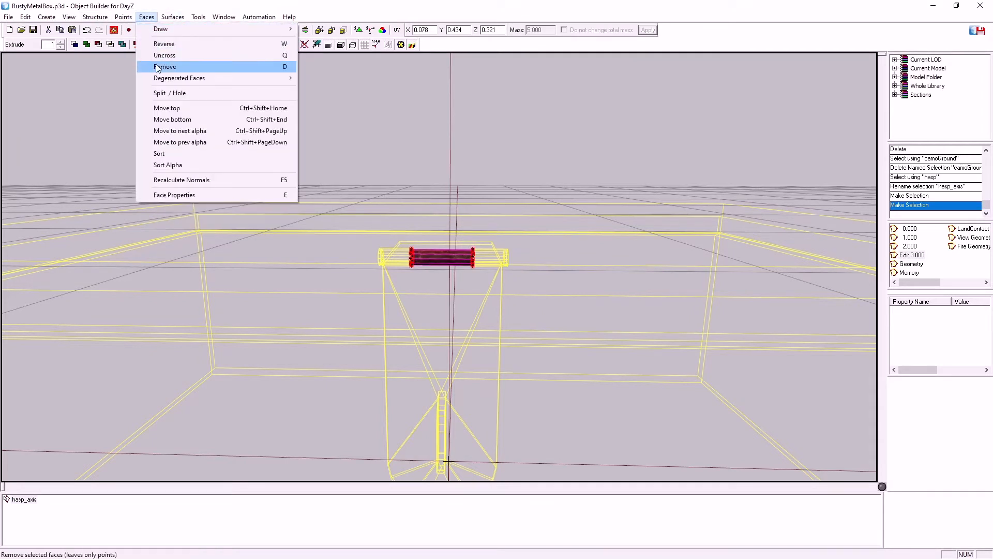
left_click(157, 67)
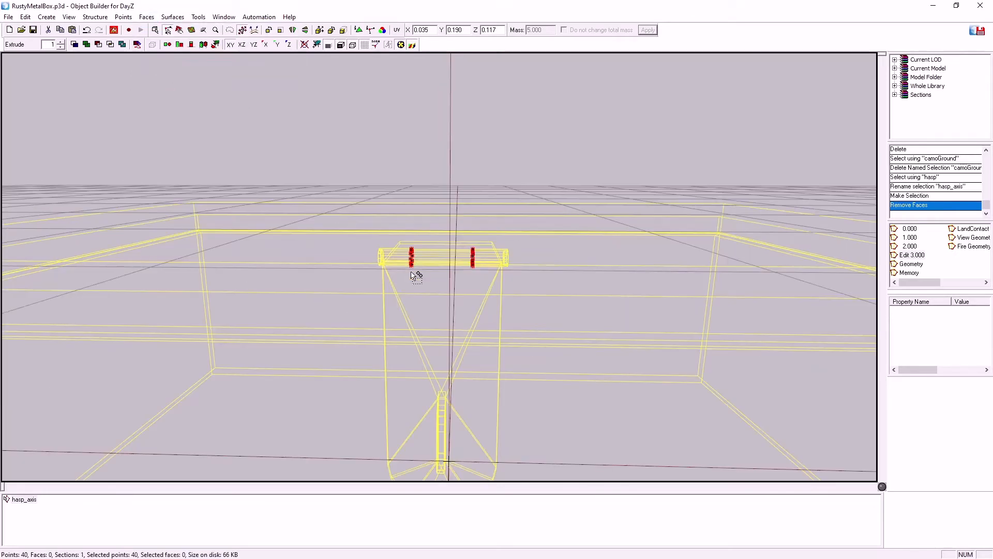
Merge the points at each end of the hasp knuckle into a single point per end
left_click(407, 269)
left_click_drag(390, 237, 428, 286)
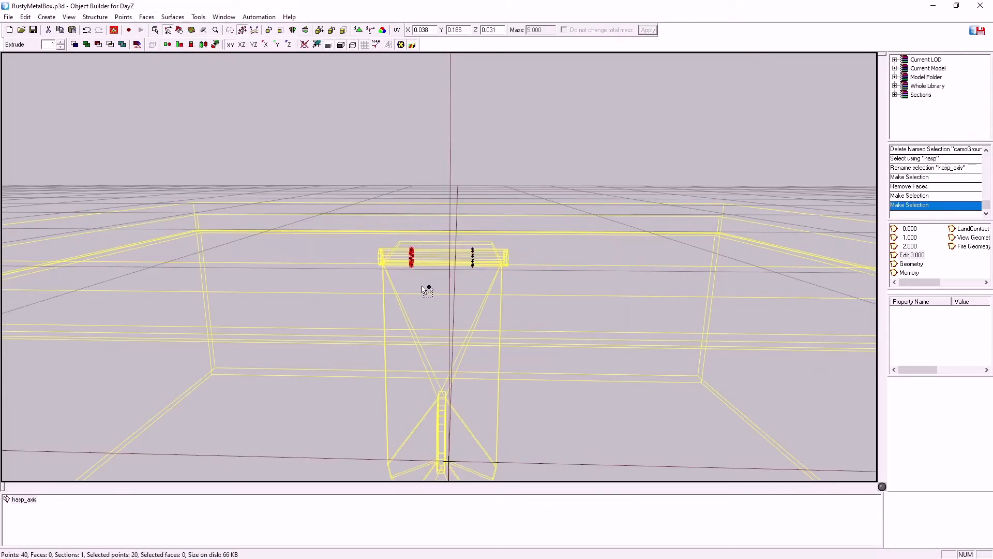
key("ctrl+m")
left_click_drag(457, 233, 491, 291)
key("ctrl+m")
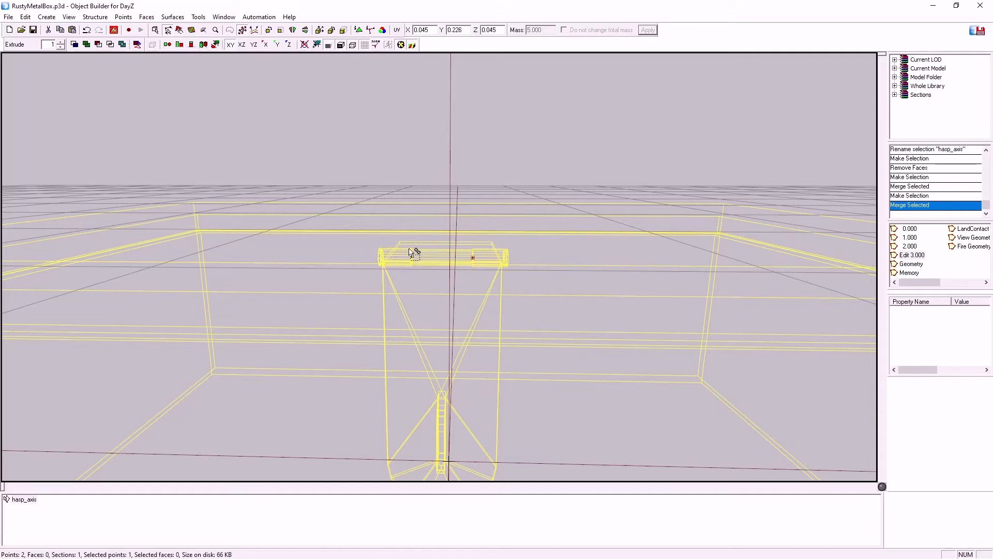
Copy the two hasp_axis points into the Memory LOD and check the lid_axis and hasp_axis selections there
left_click_drag(388, 224, 536, 337)
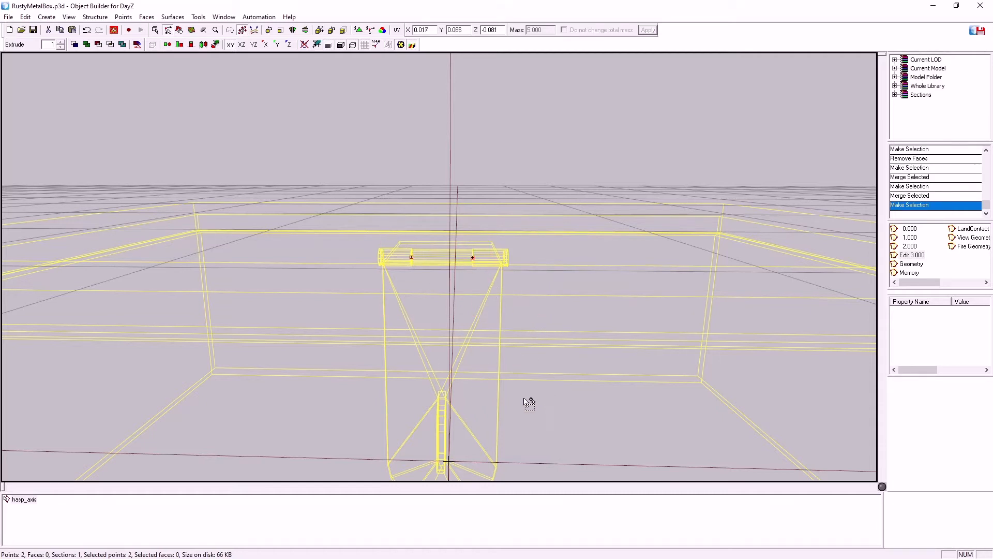
left_click(909, 274)
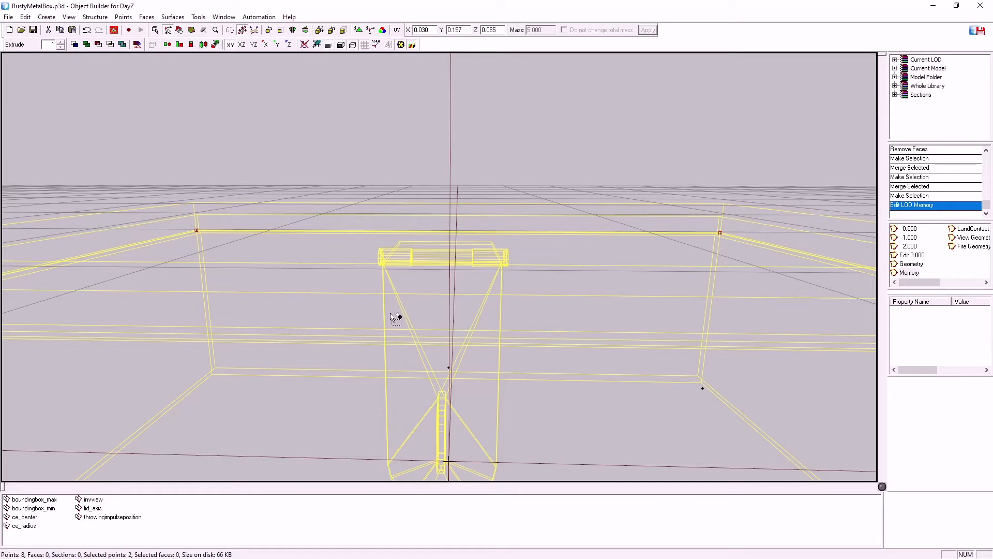
key("ctrl+v")
left_click(92, 517)
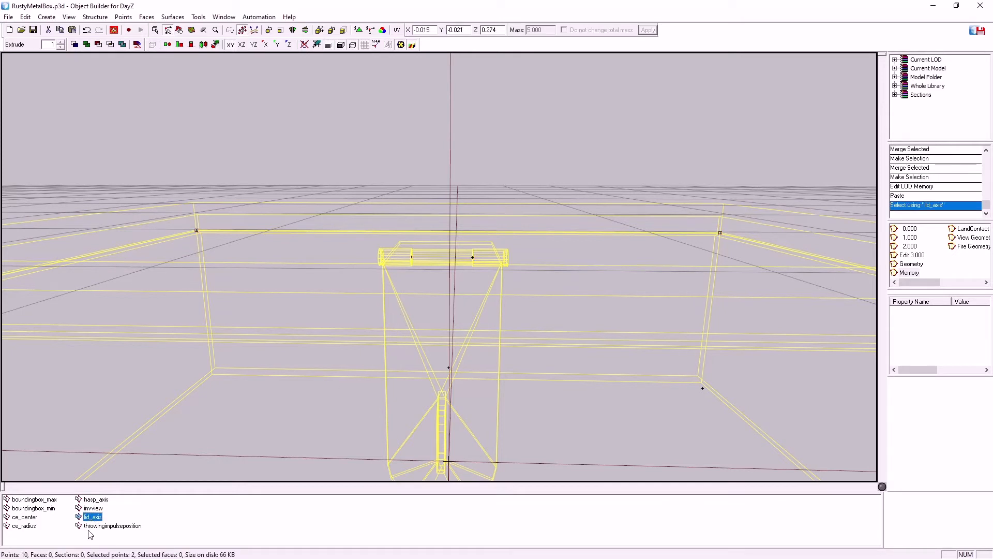
left_click(95, 500)
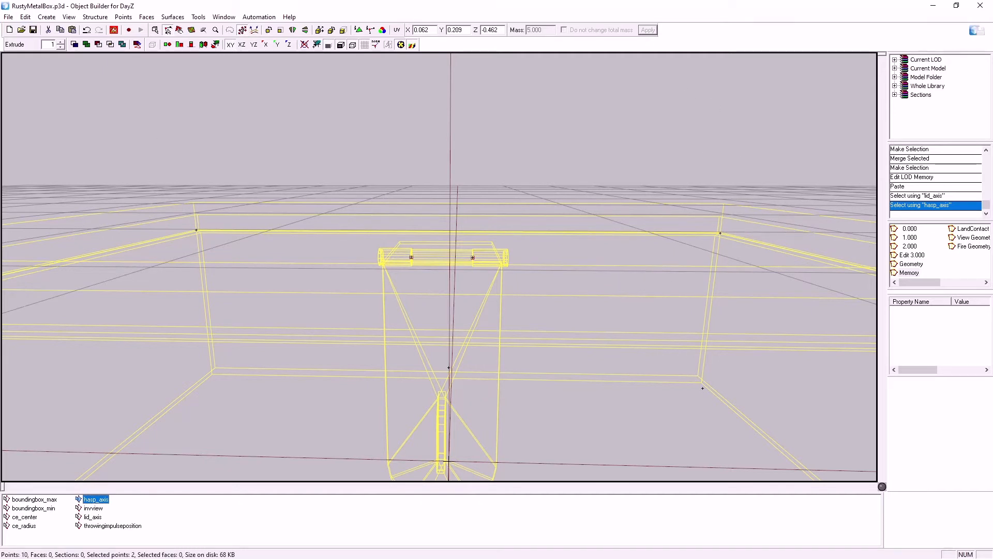
Switch to Notepad++, open model.cfg, and copy the cfgSkeletons class from the extracted mil_barracks_round config
key("alt+Tab")
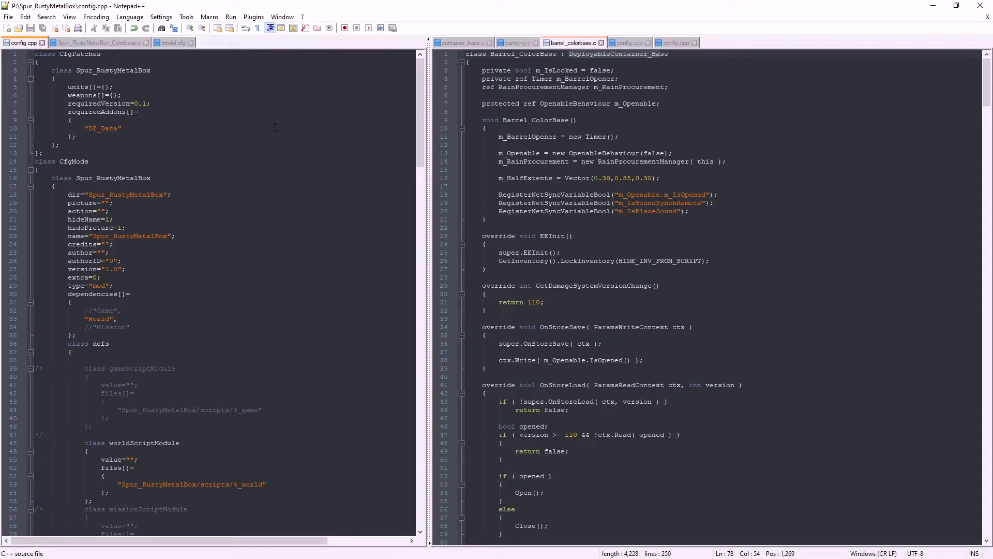
left_click(174, 43)
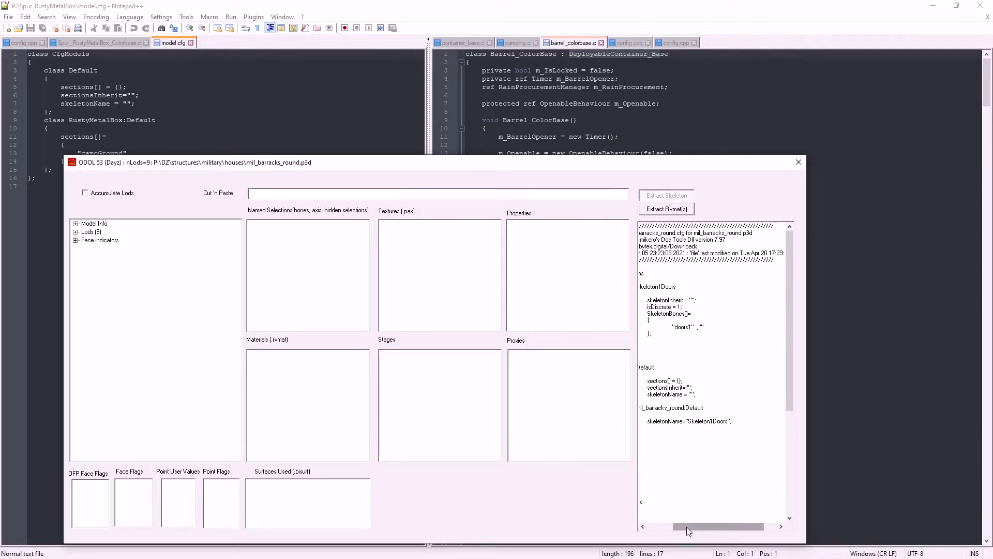
left_click_drag(687, 527, 661, 526)
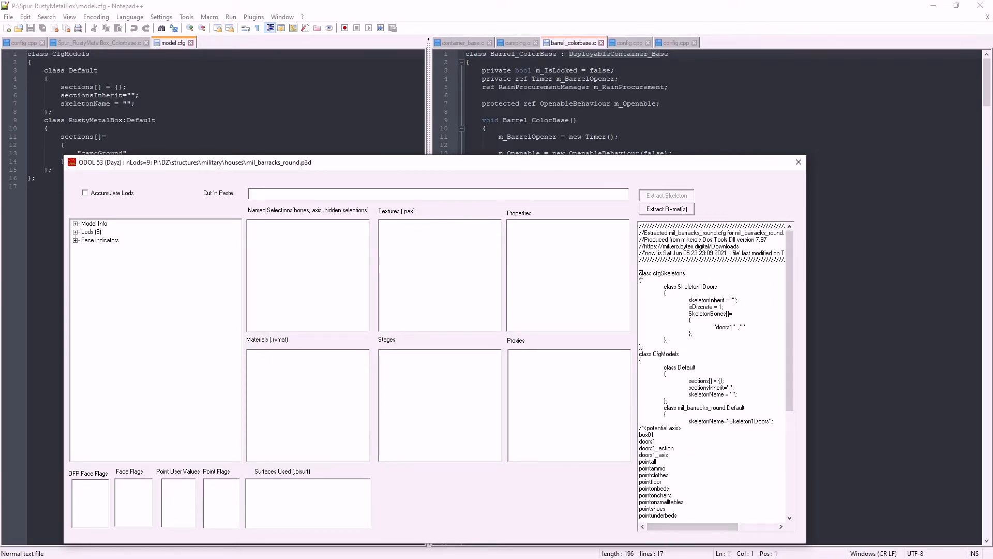
left_click_drag(640, 273, 662, 351)
key("ctrl+c")
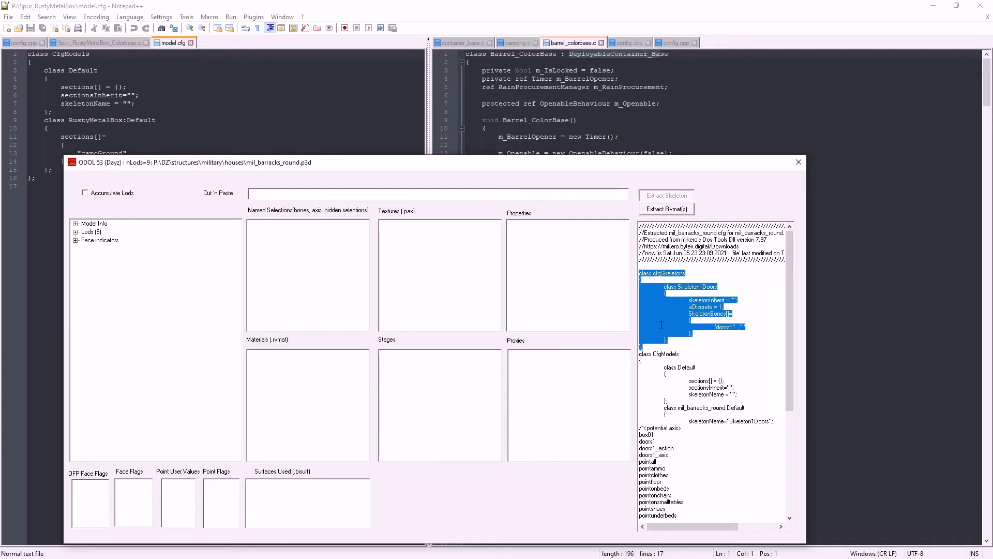
right_click(666, 310)
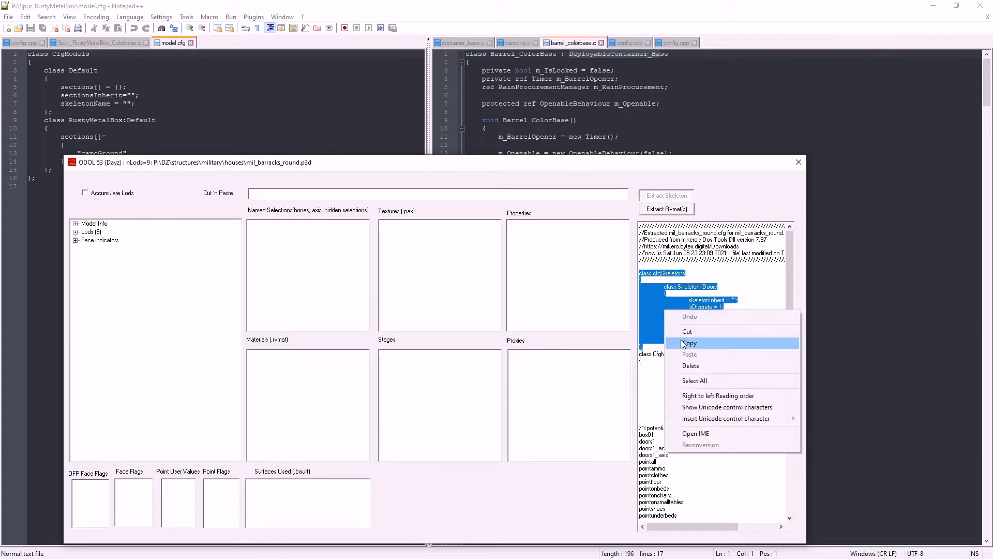
left_click(678, 342)
Paste the copied cfgSkeletons class above class CfgModels in model.cfg
left_click(29, 55)
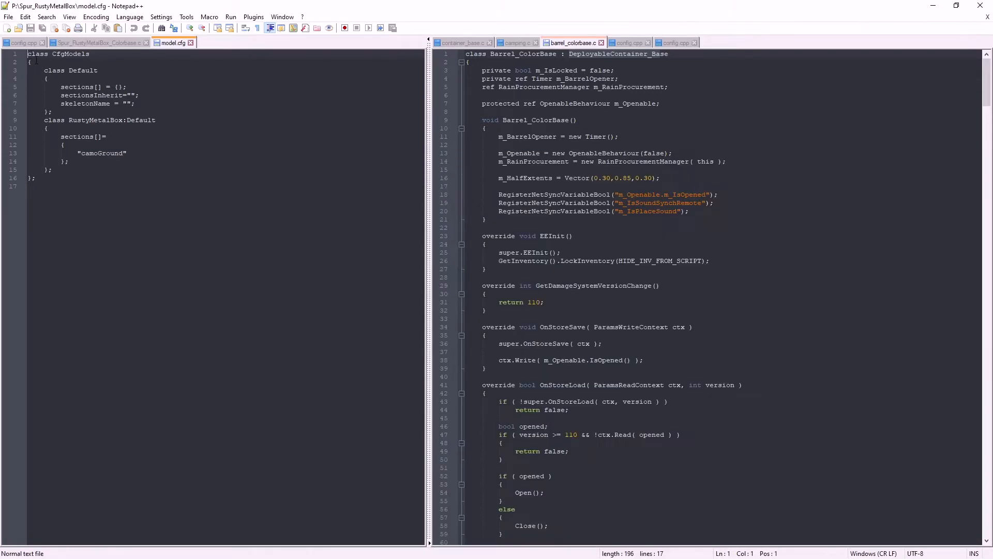
key("Return")
key("Up")
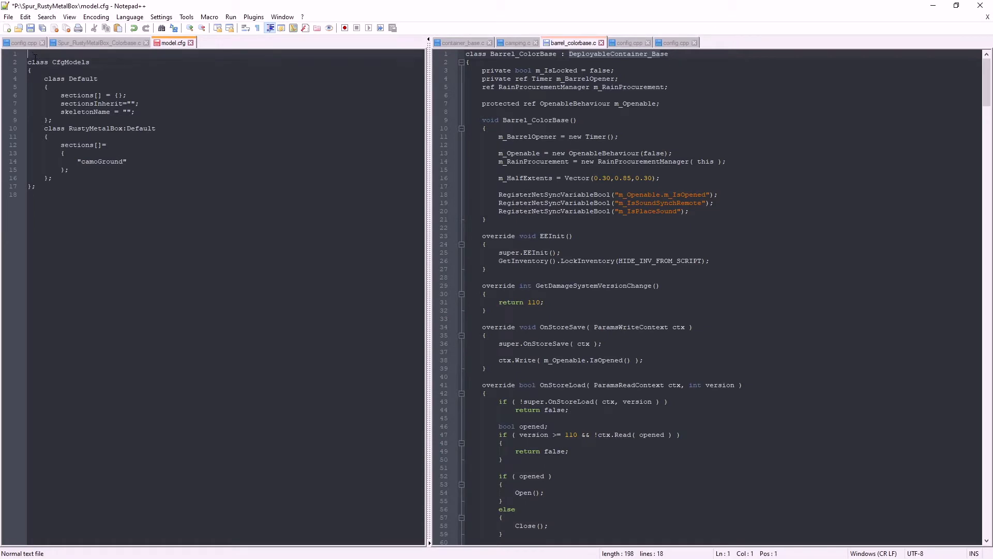
key("ctrl+v")
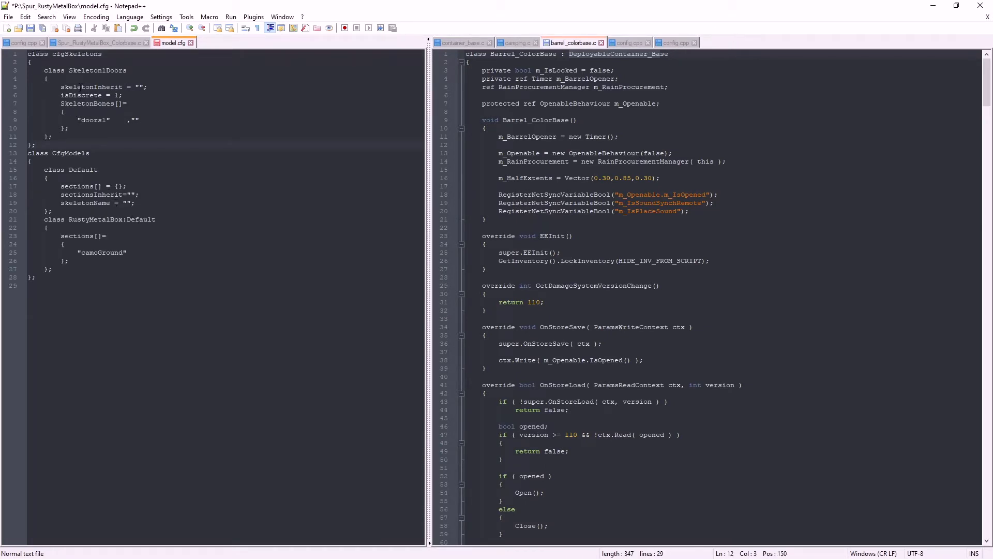
Rename the pasted skeleton class to Skeleton1RustyMetalBox, reusing the model class name
left_click_drag(106, 70, 134, 71)
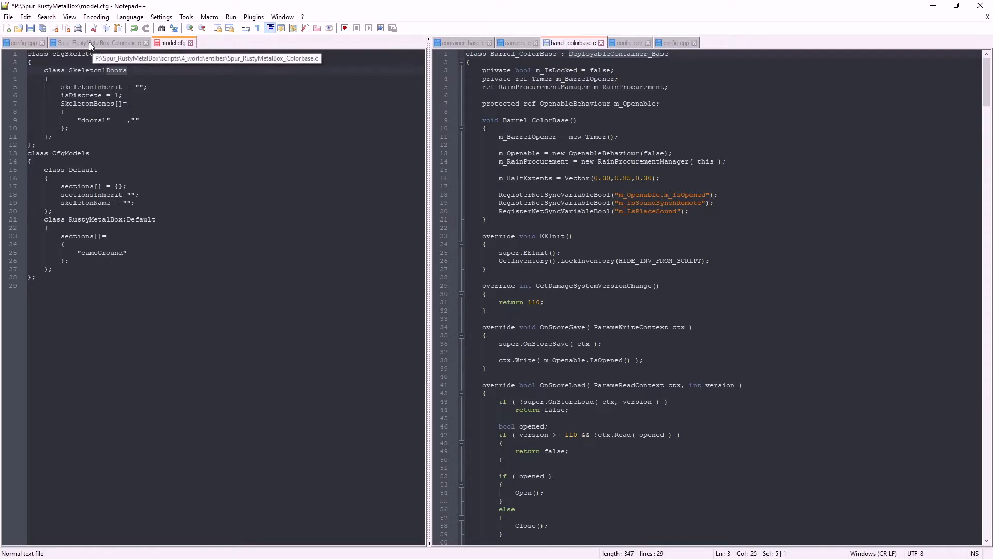
left_click_drag(70, 220, 124, 222)
key("ctrl+c")
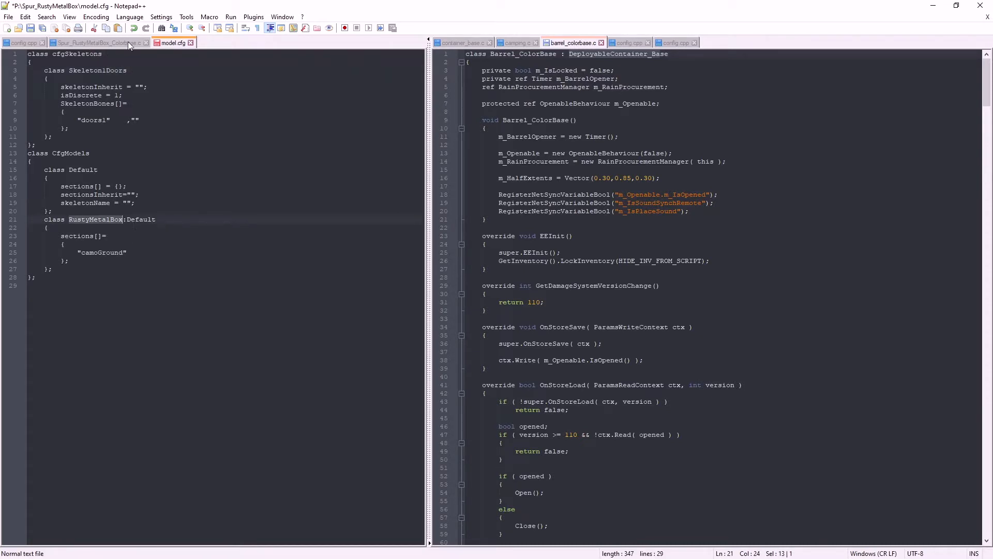
double_click(112, 70)
key("ctrl+v")
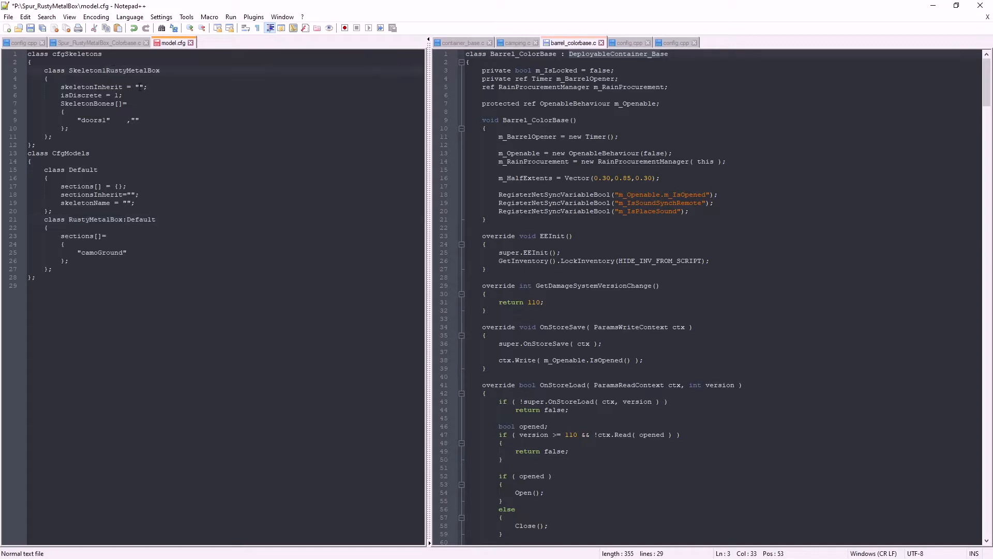
Change the doors1 bone in SkeletonBones to lid and start a new entry line after it
left_click_drag(82, 121, 108, 120)
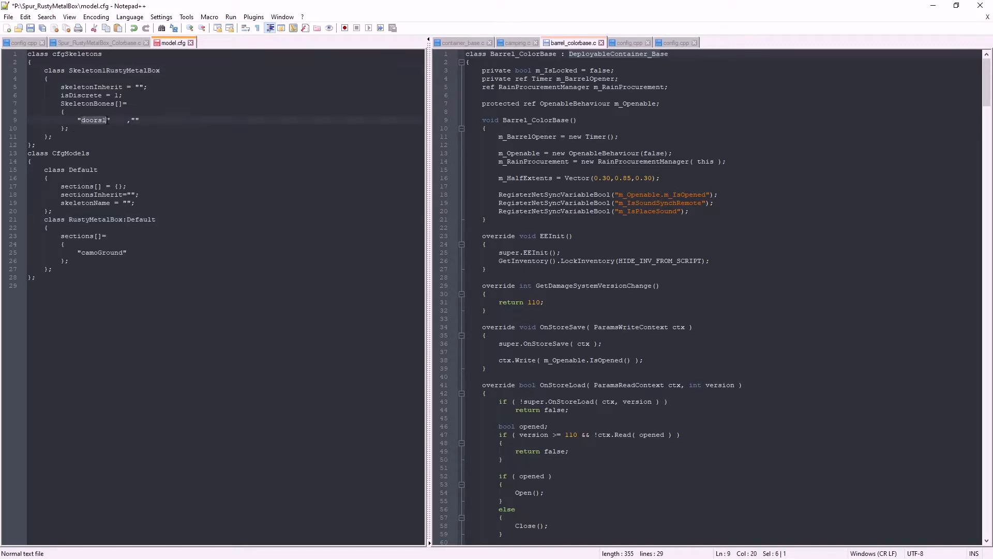
type("lid")
left_click(124, 120)
type(",")
key("Return")
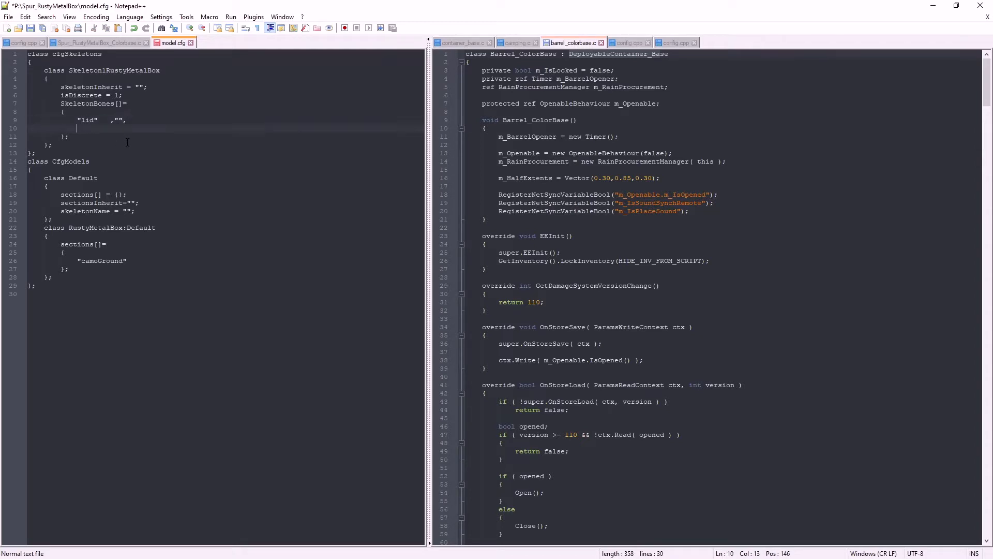
Add a "hasp" bone to SkeletonBones with "lid" as its parent bone
type("\"\",\"\"")
left_click(82, 129)
type("hasp")
left_click(112, 129)
type("bone")
key("BackSpace")
key("BackSpace")
key("BackSpace")
key("BackSpace")
type("lid")
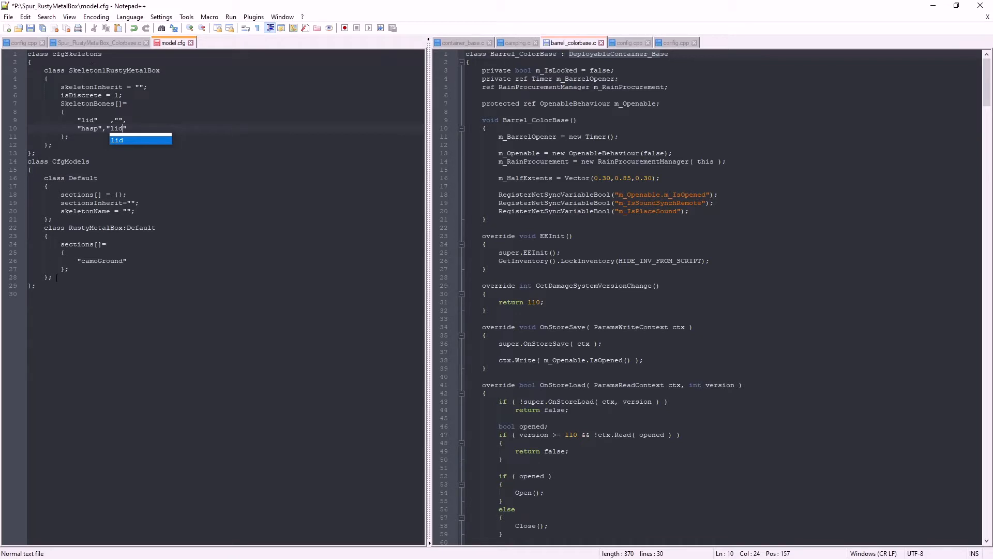
Examine the skeletonName line, potential axis list and Animations class in the extracted mil_barracks_round config in the ODOL viewer
left_click(72, 260)
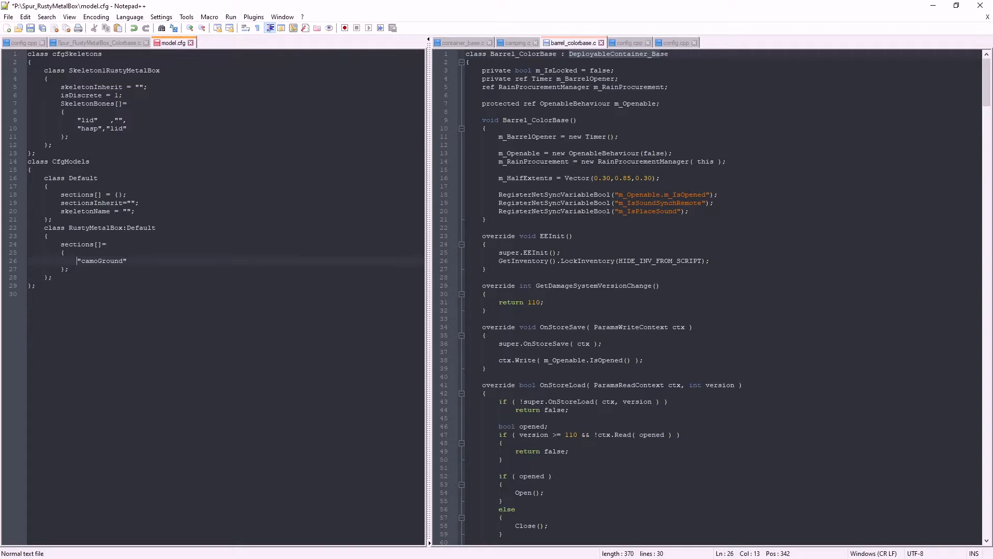
key("alt+Tab")
left_click_drag(640, 166, 603, 104)
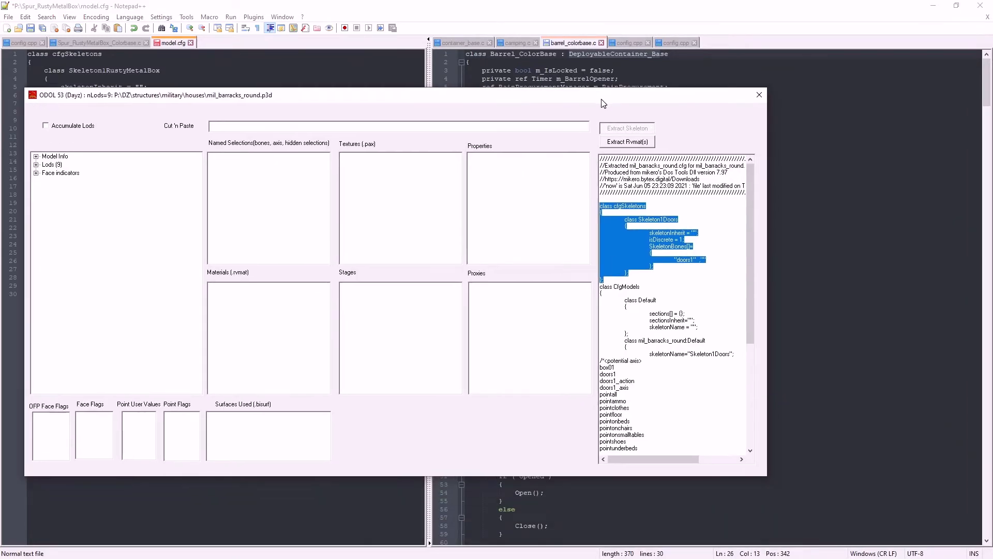
left_click_drag(751, 295, 755, 379)
left_click_drag(600, 212, 660, 339)
scroll(708, 312, "up", 1)
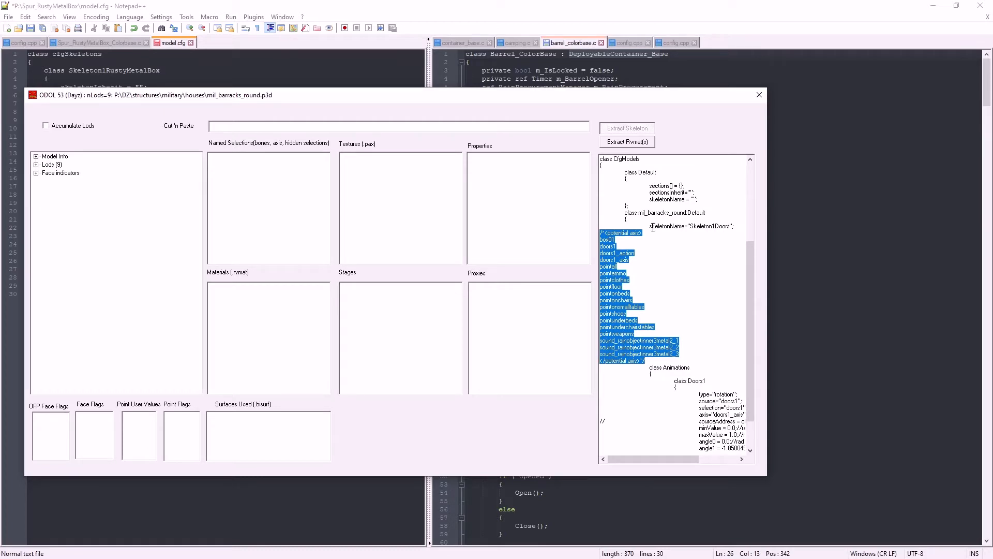
left_click_drag(650, 225, 732, 228)
left_click_drag(649, 367, 704, 394)
scroll(703, 393, "down", 2)
scroll(705, 392, "up", 2)
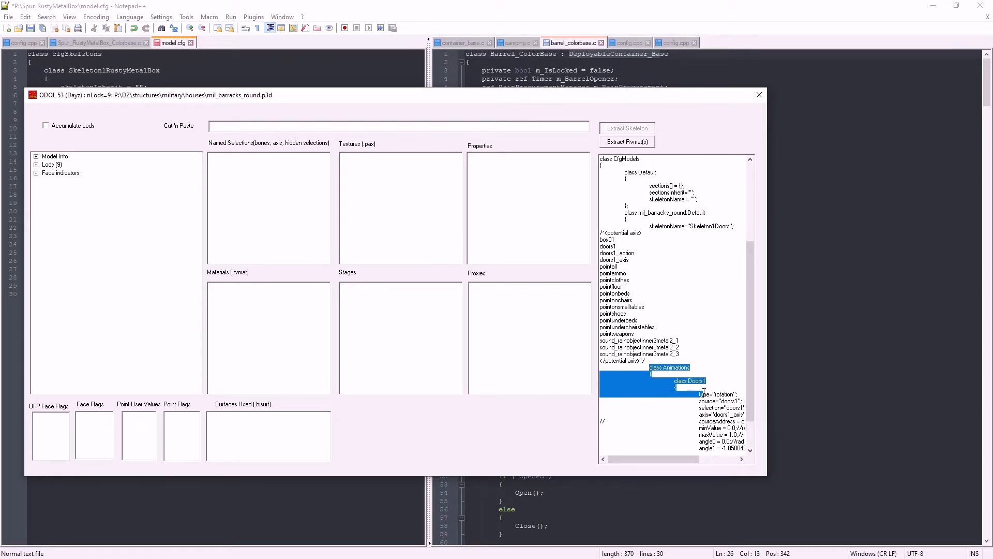
left_click(205, 8)
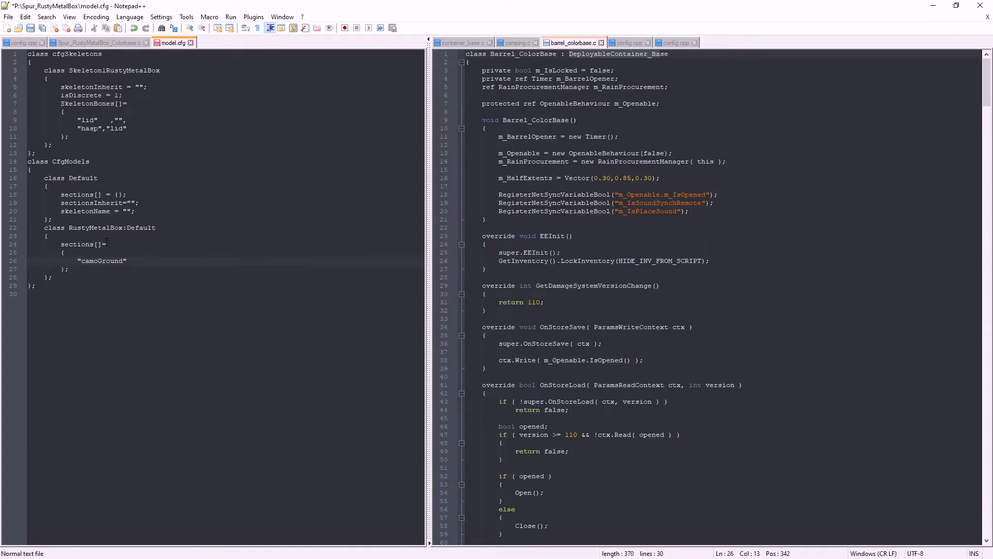
Add a skeletonName = "", line above sections[] in the RustyMetalBox class of model.cfg
left_click(81, 240)
key("Return")
type("ske")
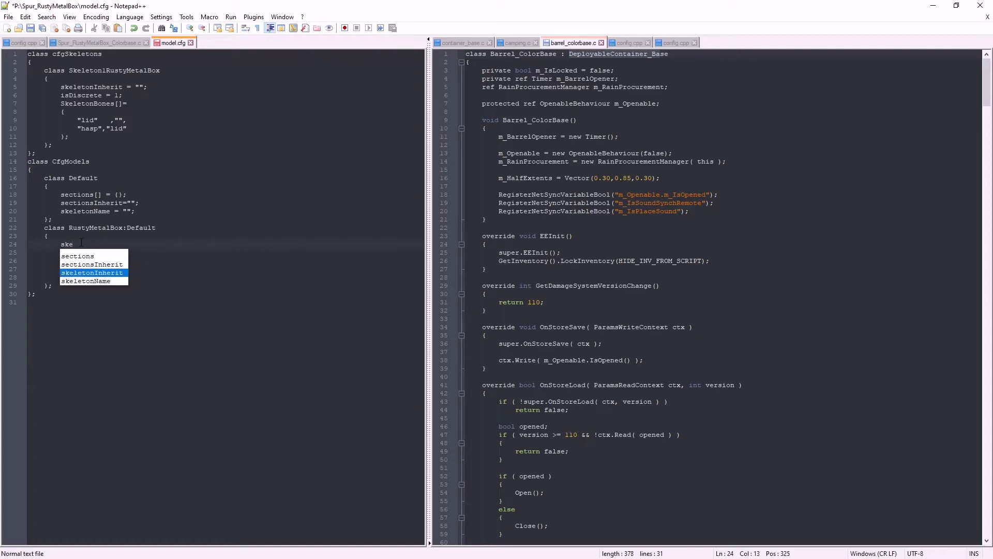
type("letonN")
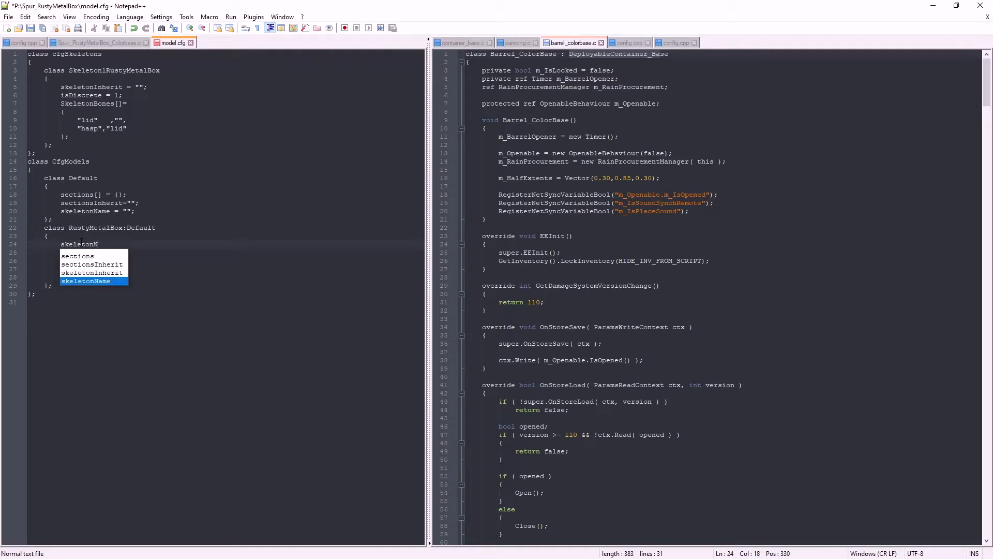
type("ame =")
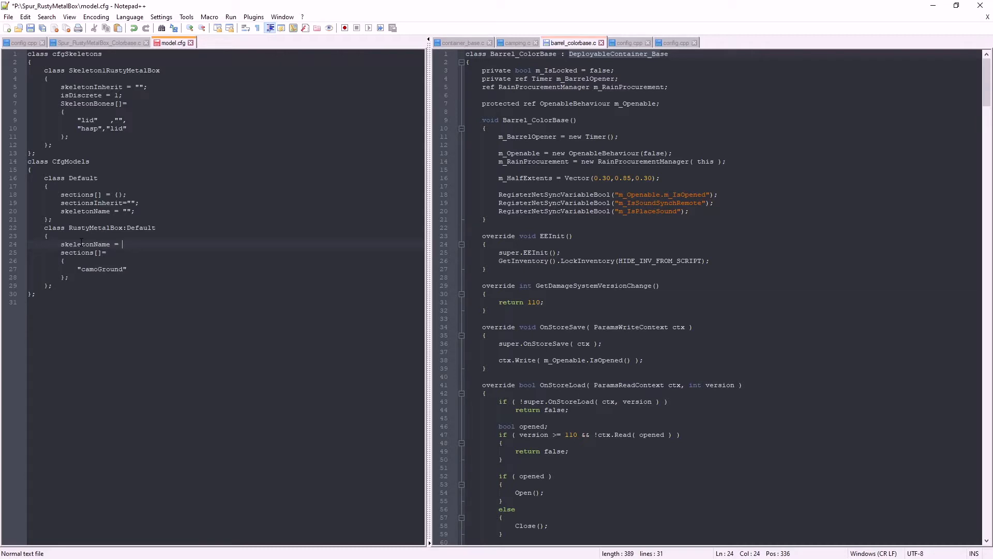
type(" \"\",")
Shorten the skeleton class name to SkeletonRustyMetalBox and copy it into the skeletonName value of the RustyMetalBox class
left_click_drag(69, 70, 161, 71)
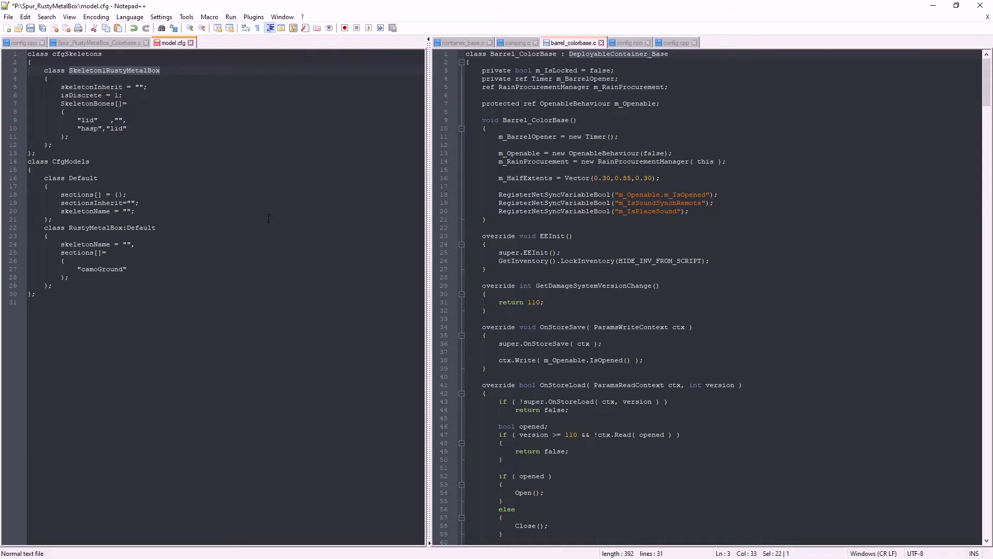
left_click(106, 70)
key("BackSpace")
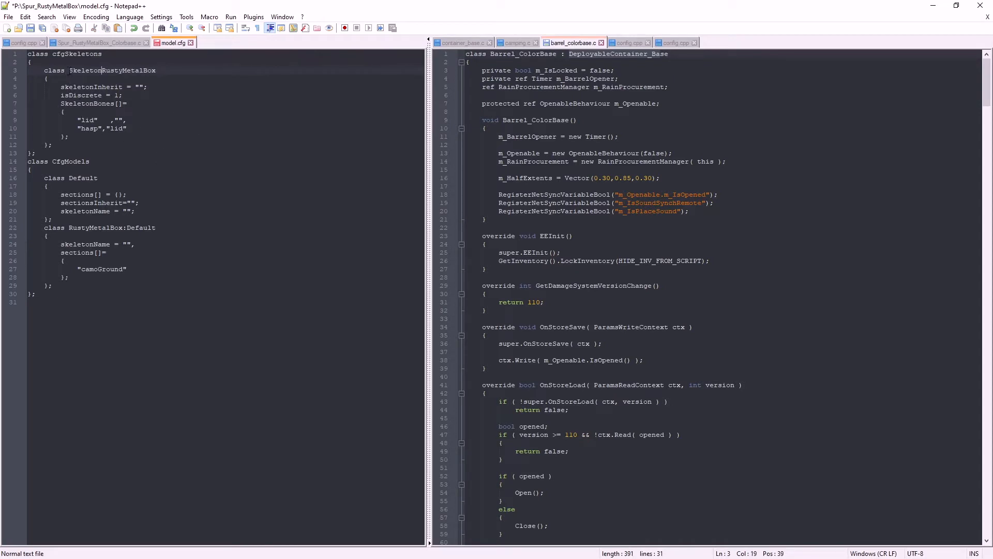
left_click_drag(69, 71, 160, 68)
key("ctrl+c")
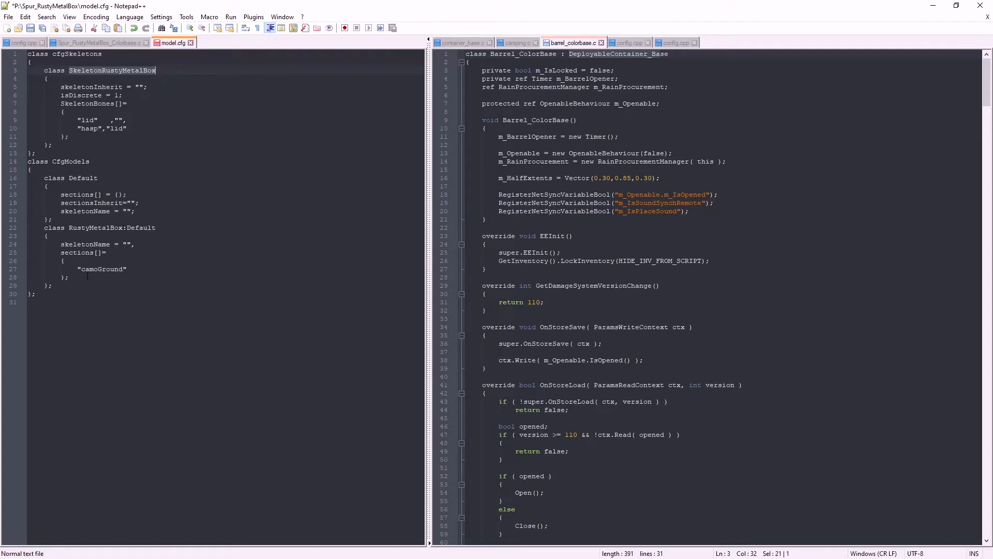
left_click(127, 244)
key("ctrl+v")
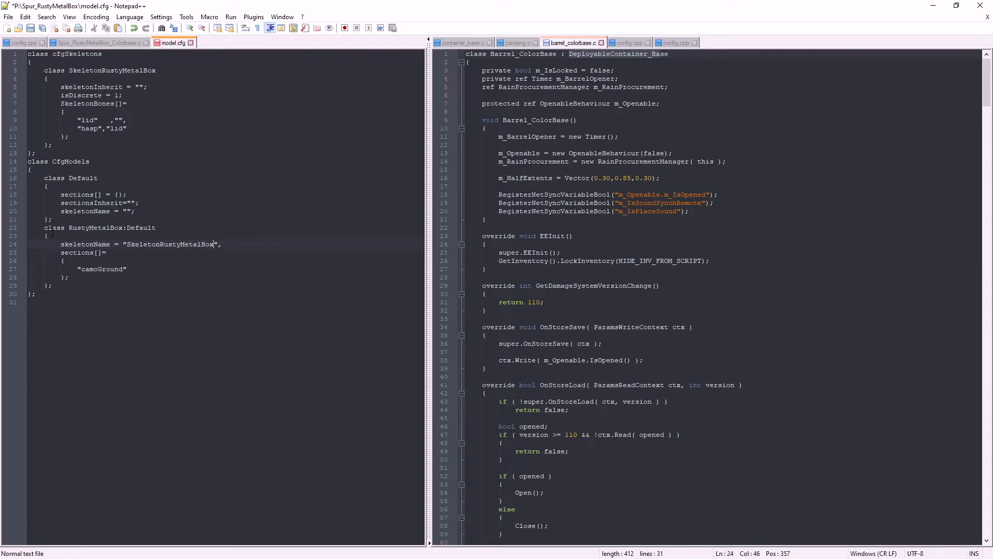
Add an empty class Animations block after the sections[] array in the RustyMetalBox class
left_click(72, 278)
key("Return")
type("class A")
type("ations")
key("Return")
type("{")
key("Return")
type("};")
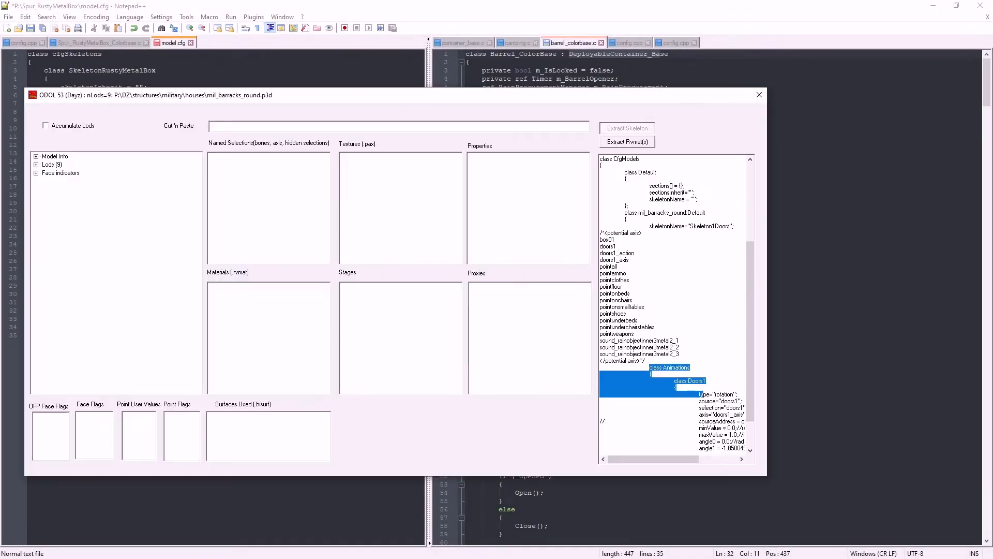
Copy the complete Doors1 class from the Animations section of the extracted mil_barracks_round config in the ODOL viewer
left_click_drag(678, 460, 697, 465)
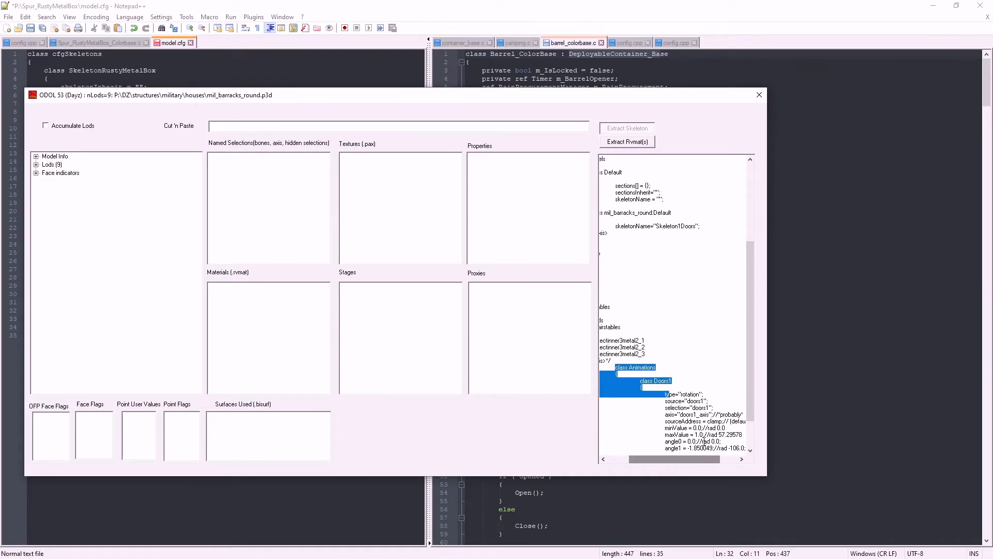
left_click_drag(749, 389, 749, 413)
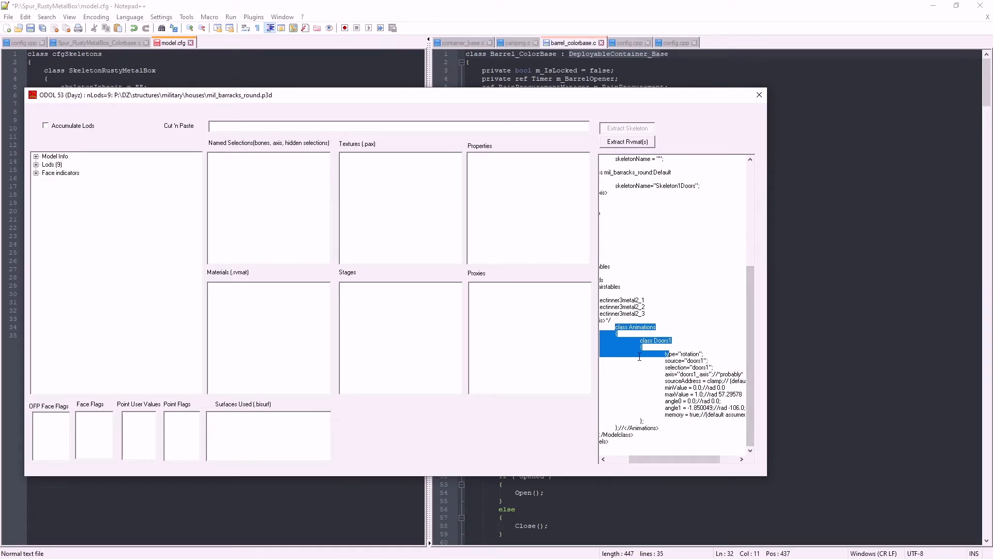
left_click(642, 340)
left_click_drag(640, 340, 650, 419)
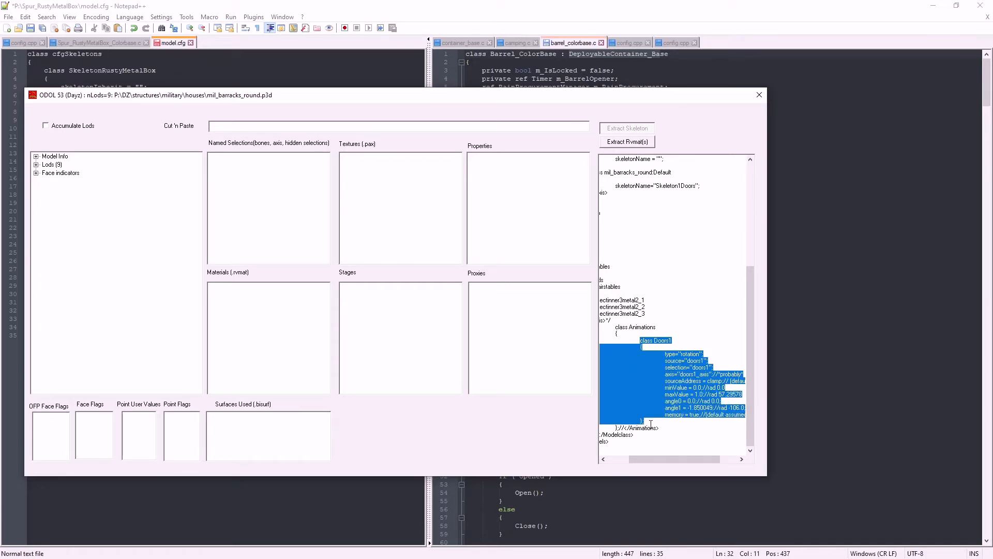
Return to model.cfg in Notepad++ and paste the copied Doors1 class twice inside the Animations block
left_click(174, 46)
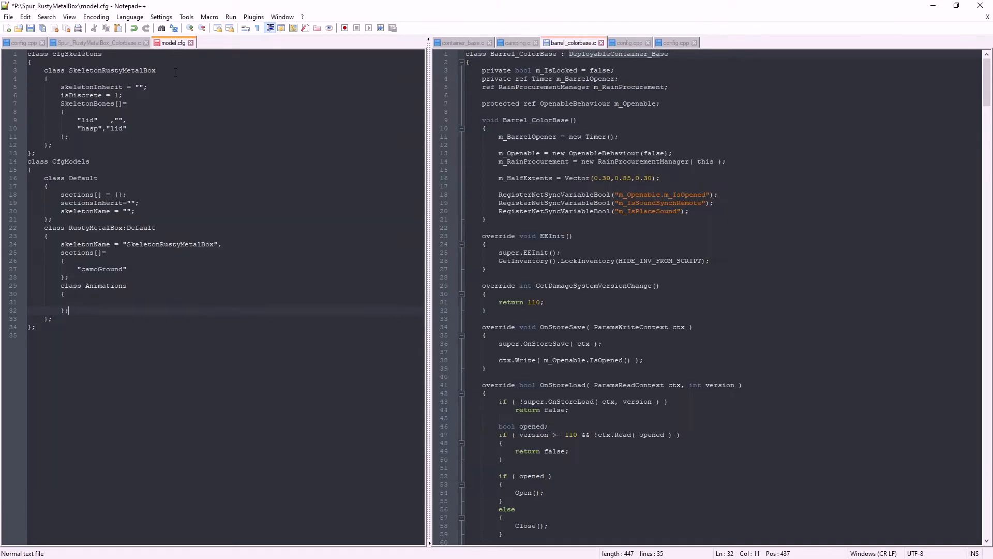
left_click(72, 303)
type("class Doors1 \t\t\t{ \t\t\t\ttype=\"rotation\"; \t\t\t\tsource=\"doors1\"; \t\t\t\tselection=\"doors1\"; \t\t\t\taxis=\"doors1_axis\";//*probably* //\t\t\t\tsourceAddress = clamp;// (default) \t\t\t\tminValue = 0.0;//rad 0.0 \t\t\t\tmaxValue = 1.0;//rad 57.29578 \t\t\t\tangle0 = 0.0;//rad 0.0; \t\t\t\tangle1 = -1.850049;//rad -106.0; //\t\t\t\tmemory = true;//(default assumed) \t\t\t};")
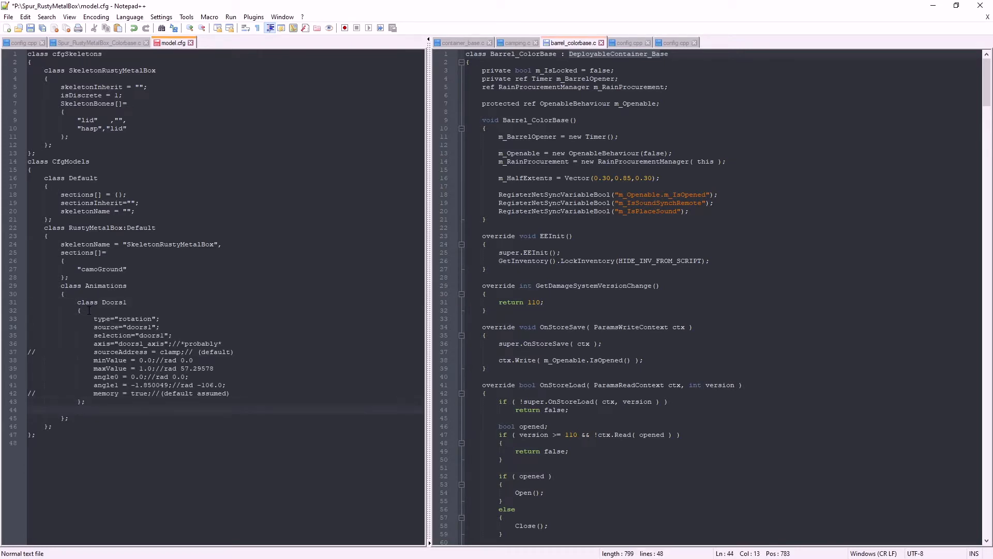
type("class Doors1 \t\t\t{ \t\t\t\ttype=\"rotation\"; \t\t\t\tsource=\"doors1\"; \t\t\t\tselection=\"doors1\"; \t\t\t\taxis=\"doors1_axis\";//*probably* //\t\t\t\tsourceAddress = clamp;// (default) \t\t\t\tminValue = 0.0;//rad 0.0 \t\t\t\tmaxValue = 1.0;//rad 57.29578 \t\t\t\tangle0 = 0.0;//rad 0.0; \t\t\t\tangle1 = -1.850049;//rad -106.0; //\t\t\t\tmemory = true;//(default assumed) \t\t\t};")
Rename the first pasted Doors1 animation class to lid and the second to hasp
double_click(103, 303)
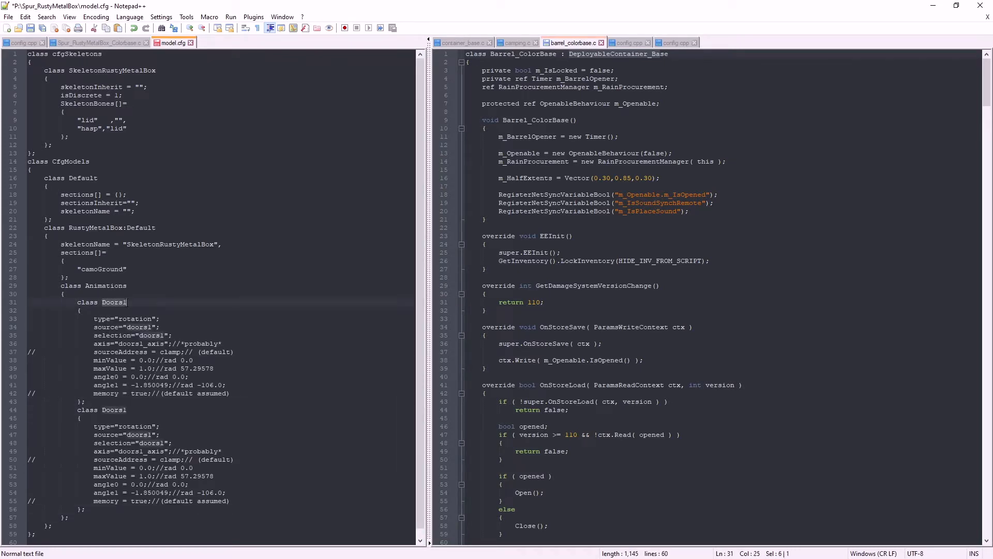
type("lid")
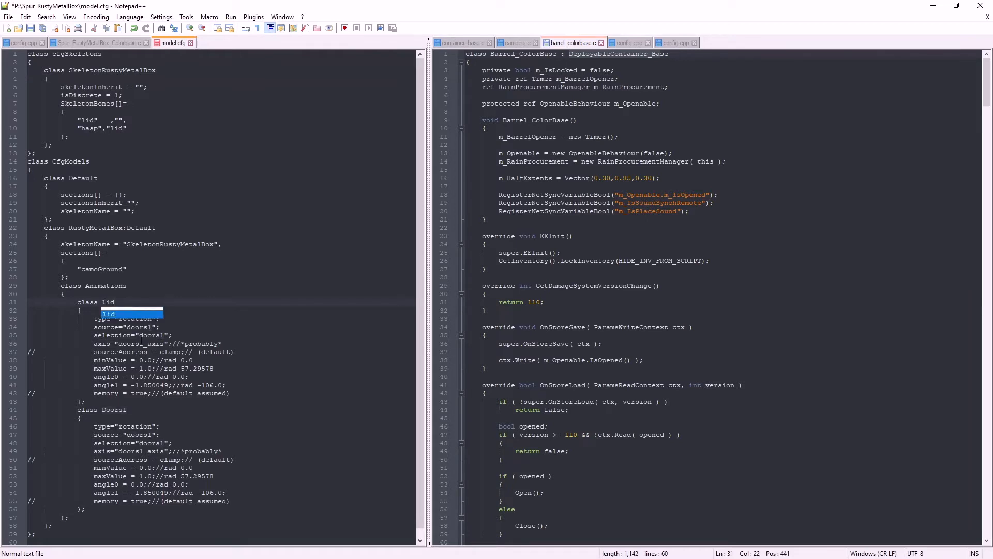
double_click(109, 410)
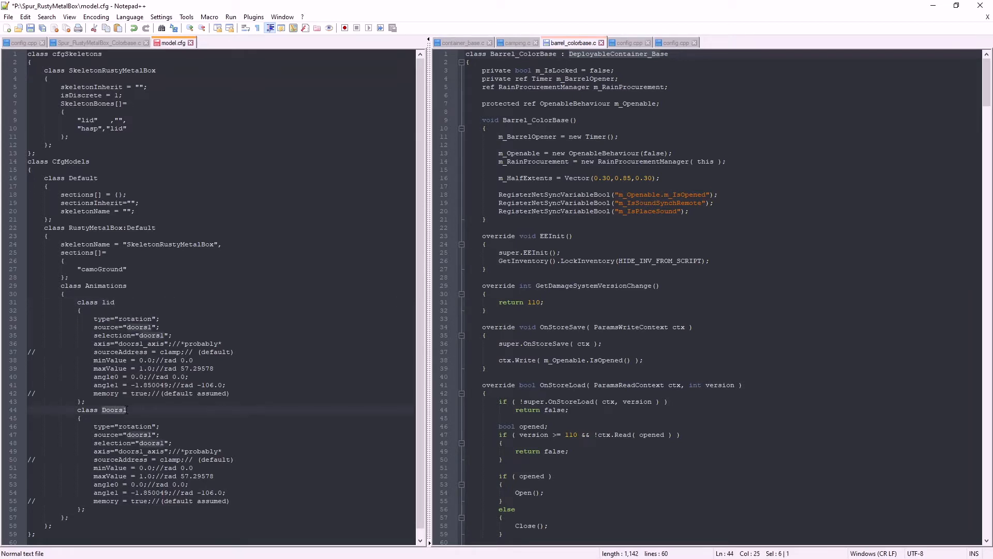
type("ha")
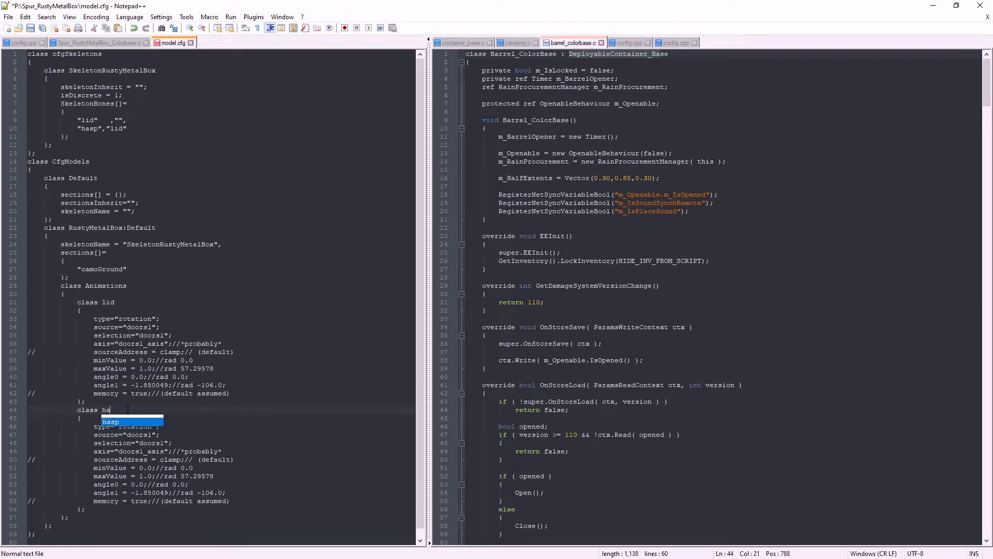
type("sp")
left_click(140, 405)
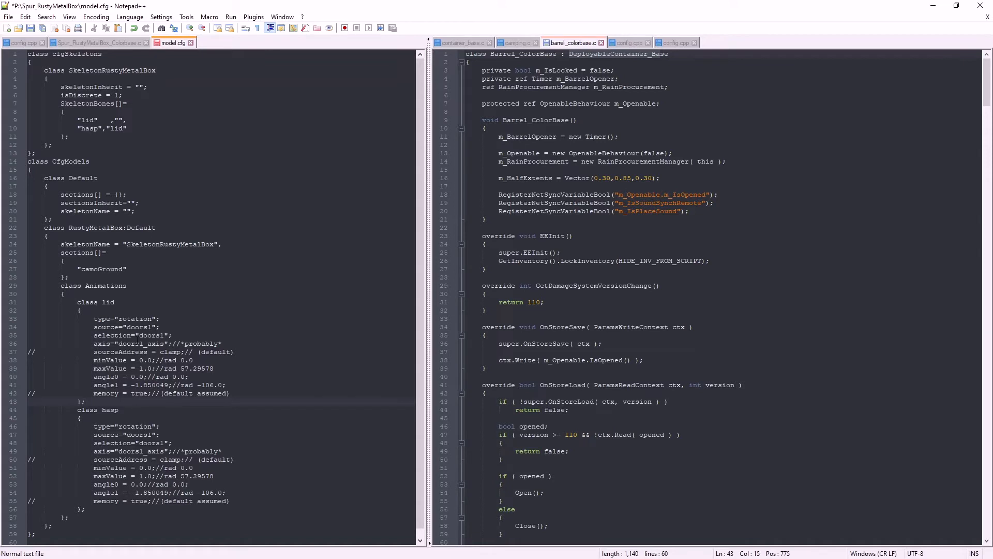
Set the source to "lid" in the lid animation class and to "hasp" in the hasp animation class
double_click(130, 327)
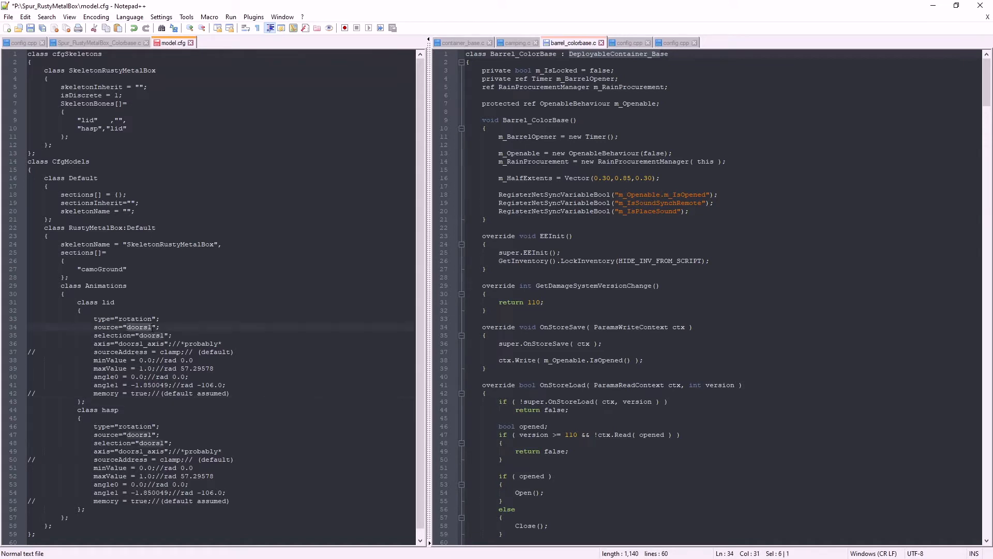
type("lid")
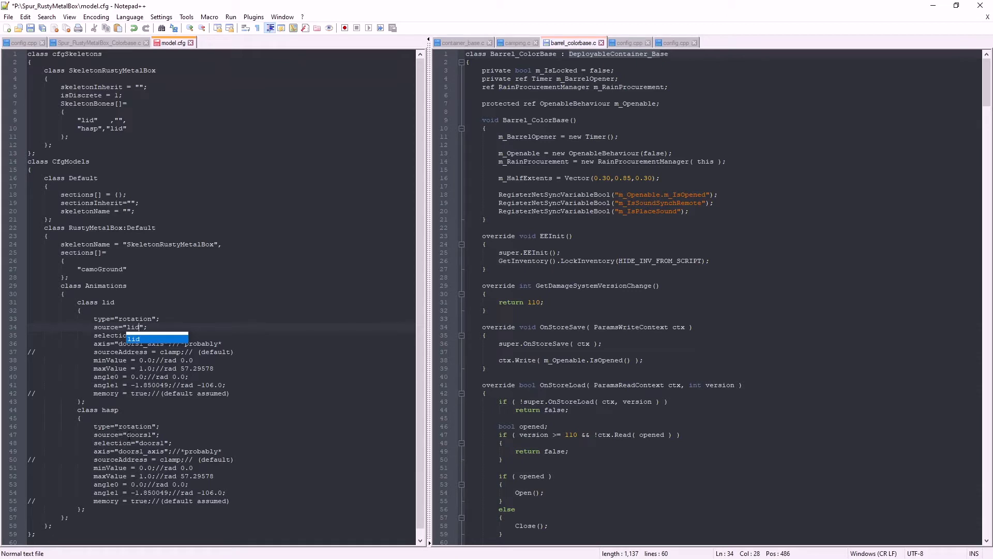
double_click(137, 434)
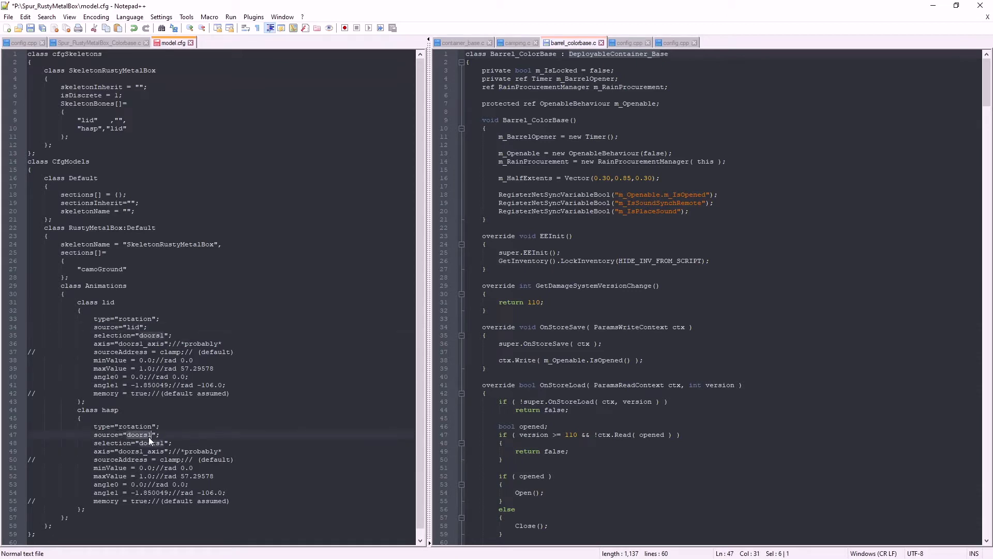
type("hasp")
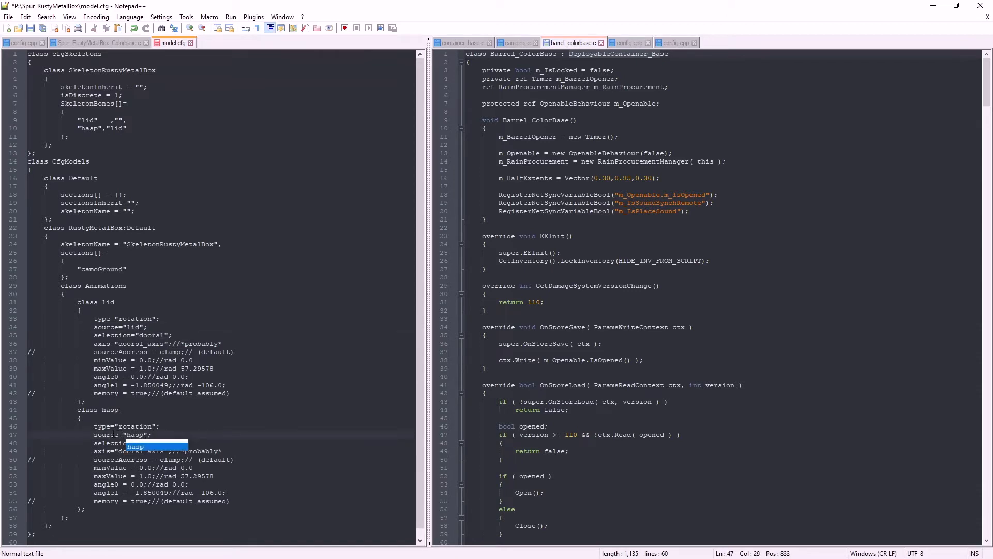
left_click(163, 424)
Set the selection to "lid" in the lid animation class and to "hasp" in the hasp animation class
scroll(166, 430, "down", 1)
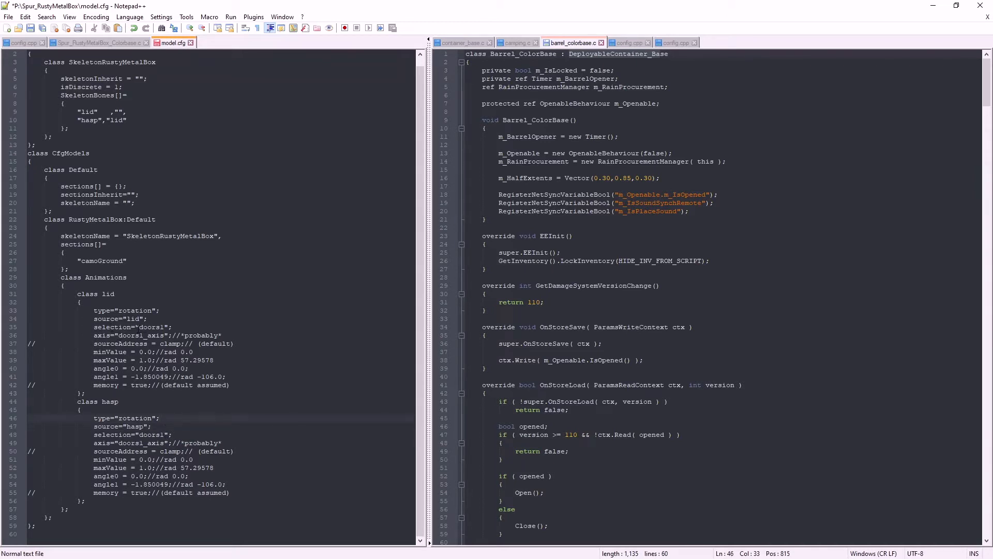
left_click_drag(140, 327, 164, 327)
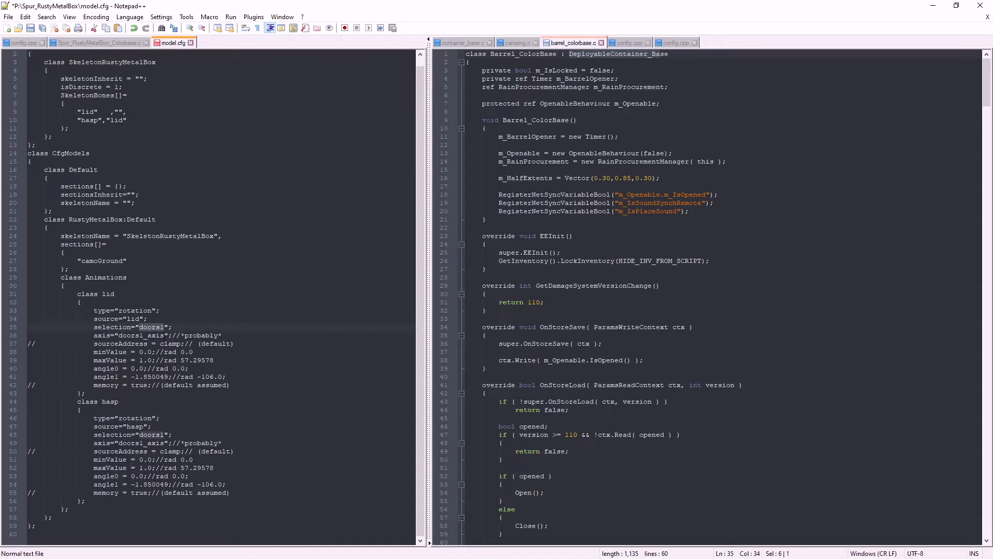
type("lid")
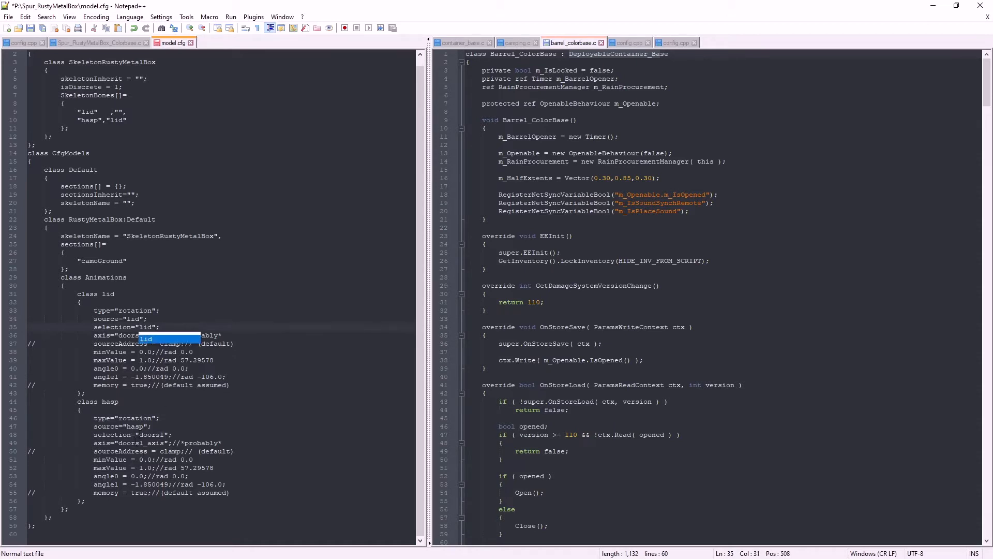
left_click_drag(139, 435, 165, 435)
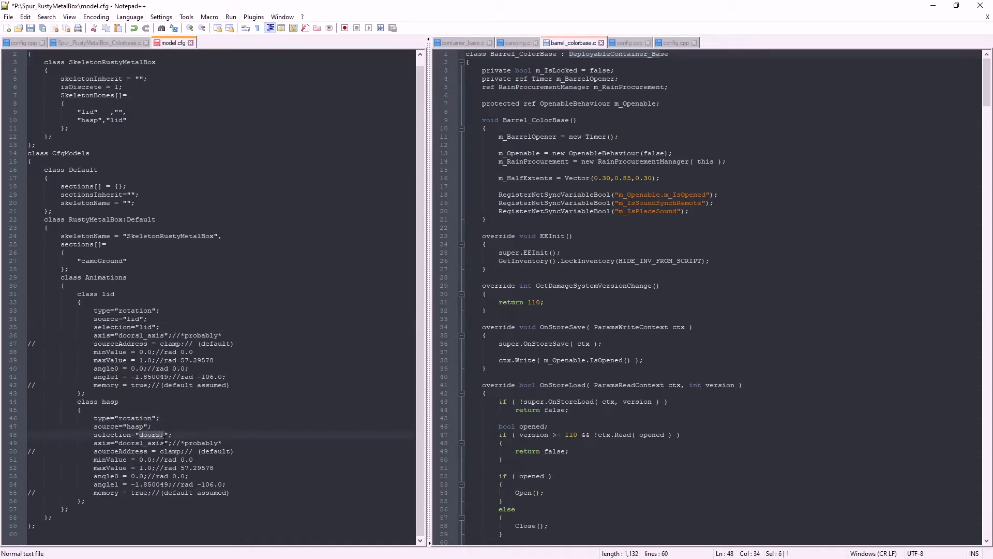
type("hasp")
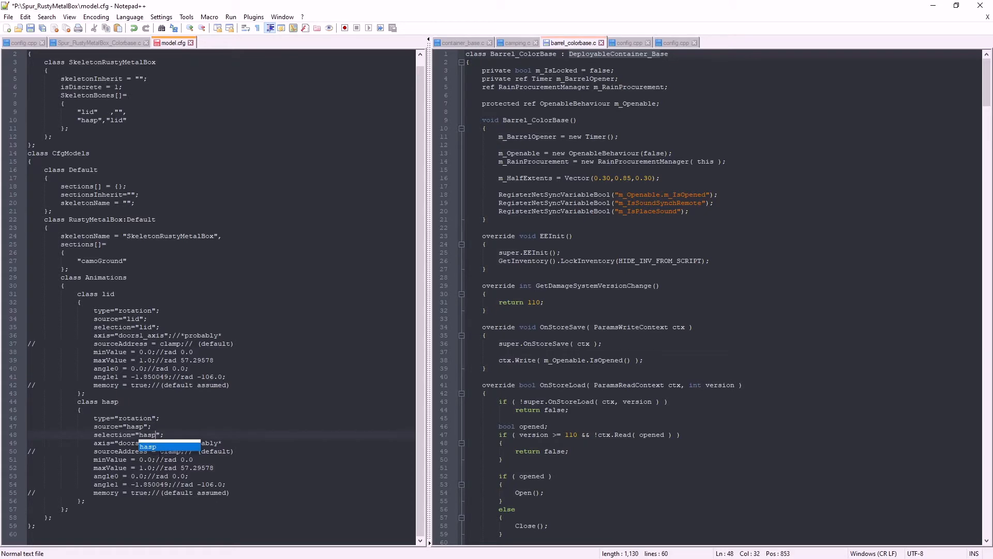
left_click(119, 451)
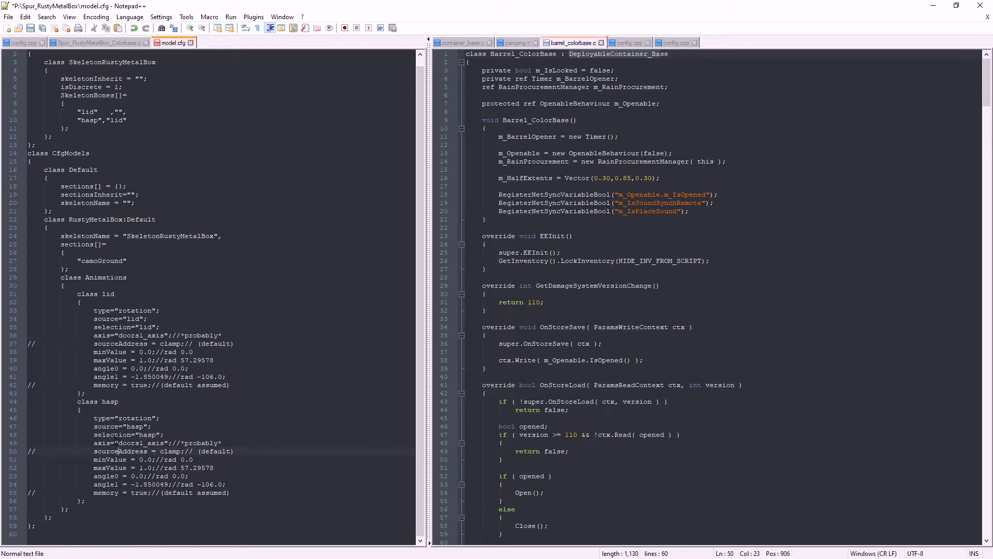
Change the axis to "hasp_axis" in the hasp animation class and to "lid_axis" in the lid animation class
left_click_drag(118, 443, 143, 443)
type("hasp")
left_click_drag(119, 335, 144, 335)
type("li")
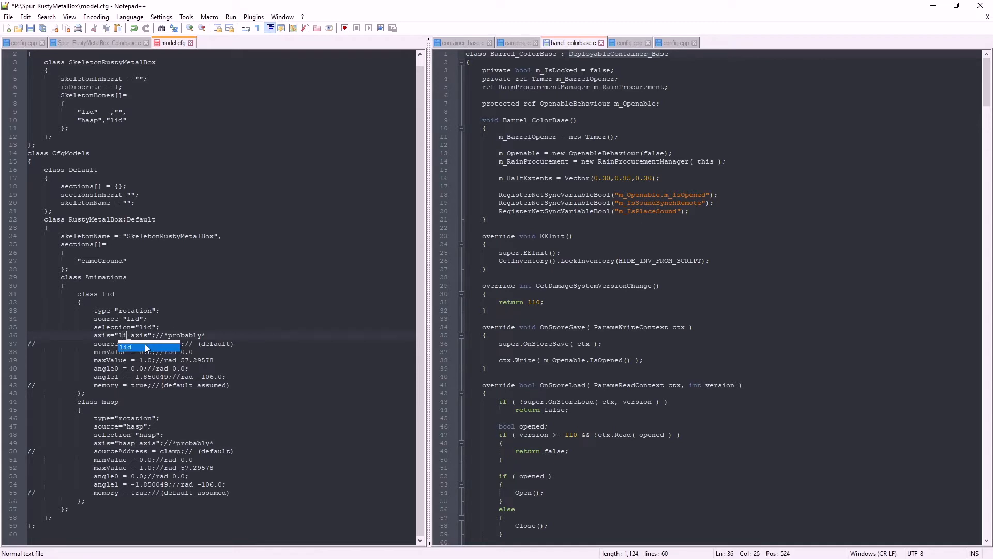
type("d")
left_click(178, 318)
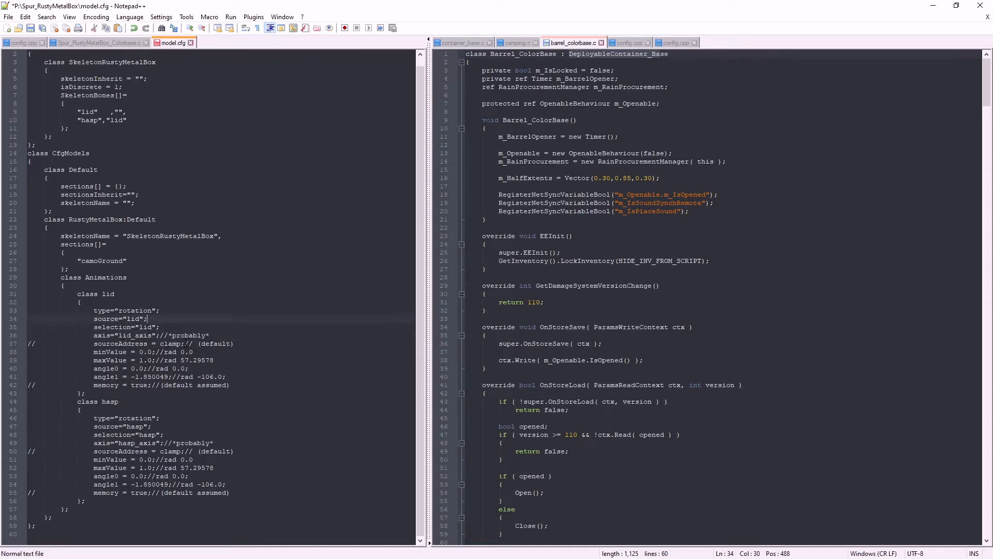
Remove the trailing comments from the sourceAddress, minValue and maxValue lines in the lid animation class
left_click_drag(234, 343, 219, 358)
key("Delete")
key("Delete")
Remove the trailing comments from the angle0, angle1 and memory lines in the lid animation class
key("Delete")
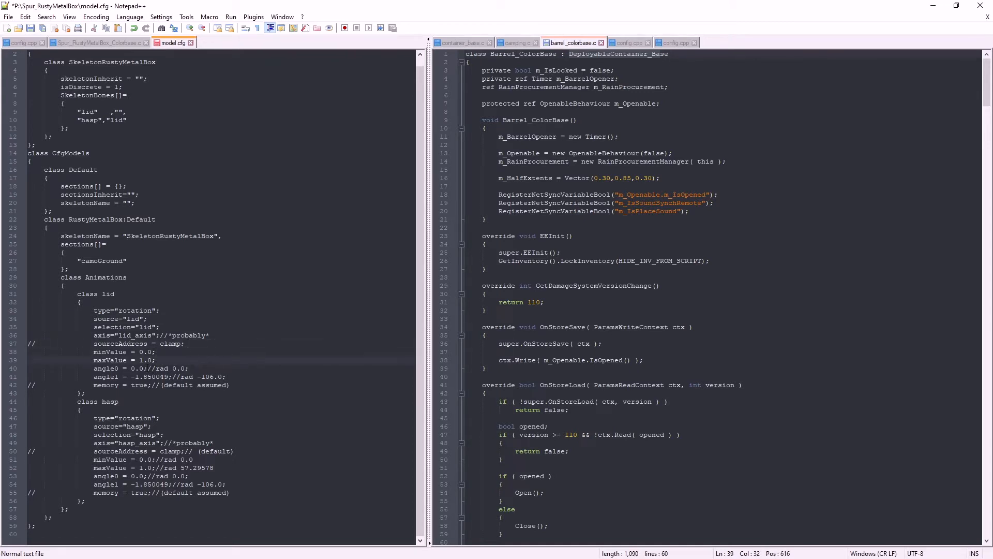
left_click_drag(147, 369, 226, 376)
key("Delete")
Remove the trailing comments from the memory, angle1, angle0 and maxValue lines in the hasp animation class
key("Delete")
left_click_drag(154, 385, 231, 385)
key("Delete")
left_click_drag(154, 492, 231, 493)
key("Delete")
left_click_drag(171, 484, 231, 484)
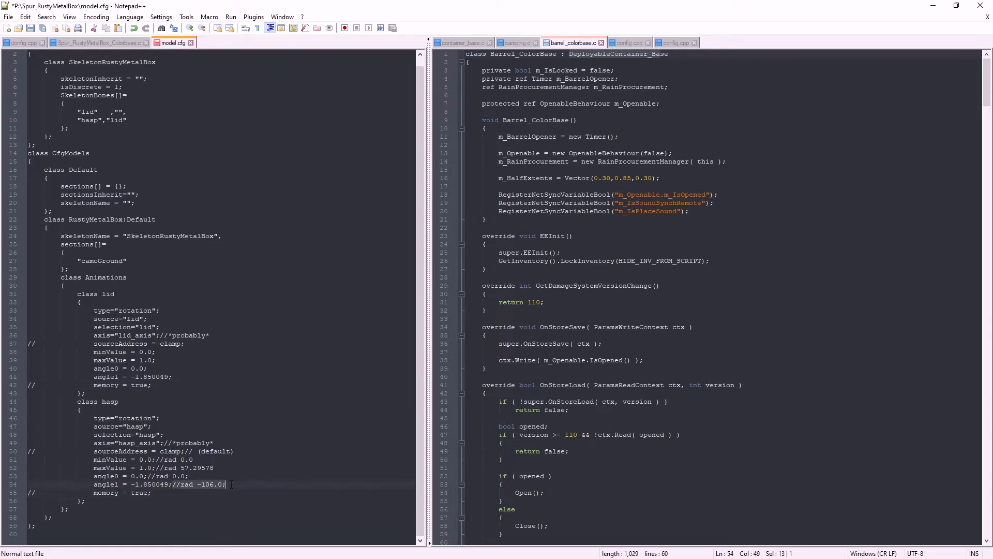
key("Delete")
left_click_drag(148, 476, 215, 467)
key("Delete")
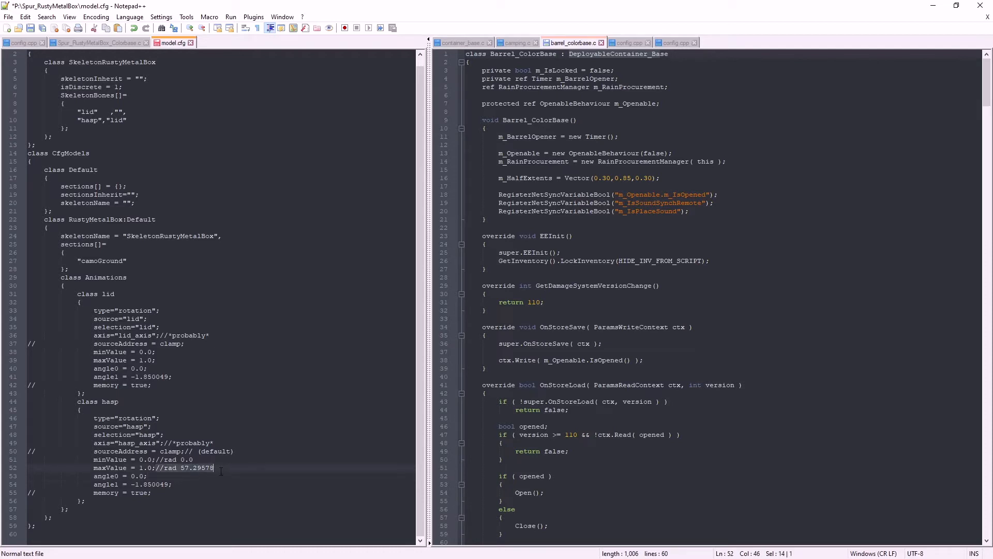
key("Delete")
Remove the trailing comments from the minValue, sourceAddress and axis lines in the hasp class, undoing any excess deletion
mouse_move(156, 459)
left_mouse_down()
mouse_move(246, 455)
mouse_move(159, 459)
left_mouse_up()
key("Delete")
key("Delete")
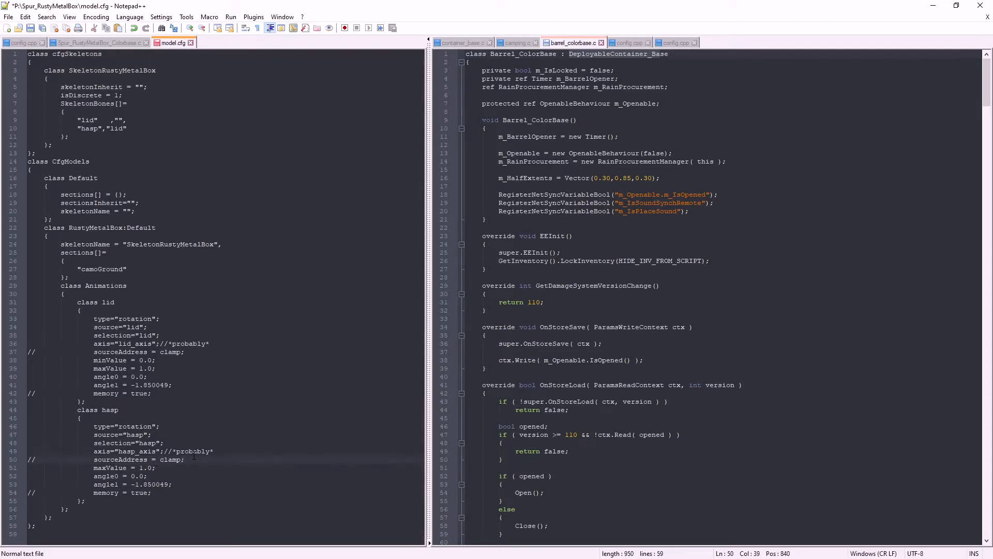
key("ctrl+z")
left_click(198, 459)
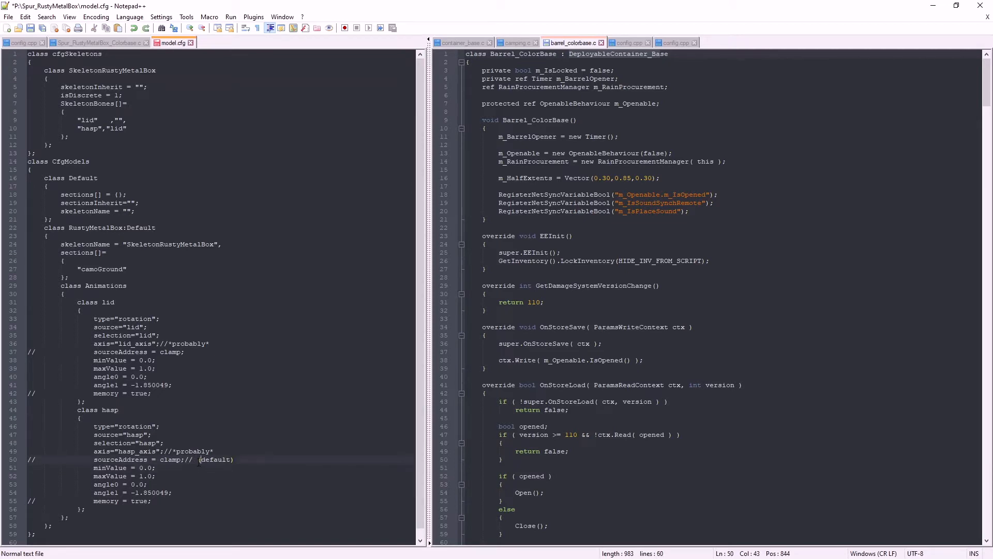
left_click_drag(198, 459, 234, 459)
key("Delete")
key("BackSpace")
key("BackSpace")
key("BackSpace")
left_click_drag(165, 452, 219, 457)
key("Delete")
Check the lid's rotation type and the hasp bone entry, and save model.cfg
left_click_drag(119, 320, 160, 319)
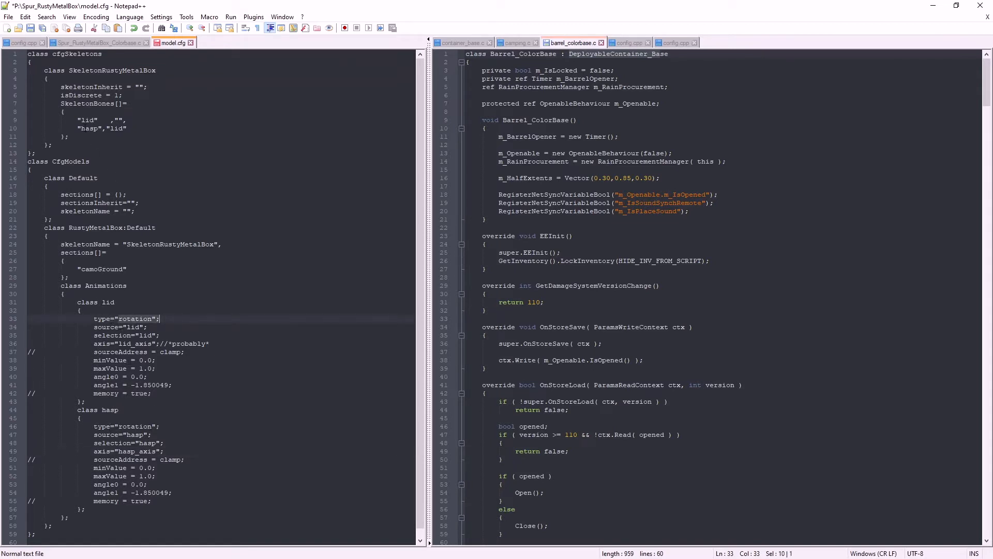
double_click(89, 128)
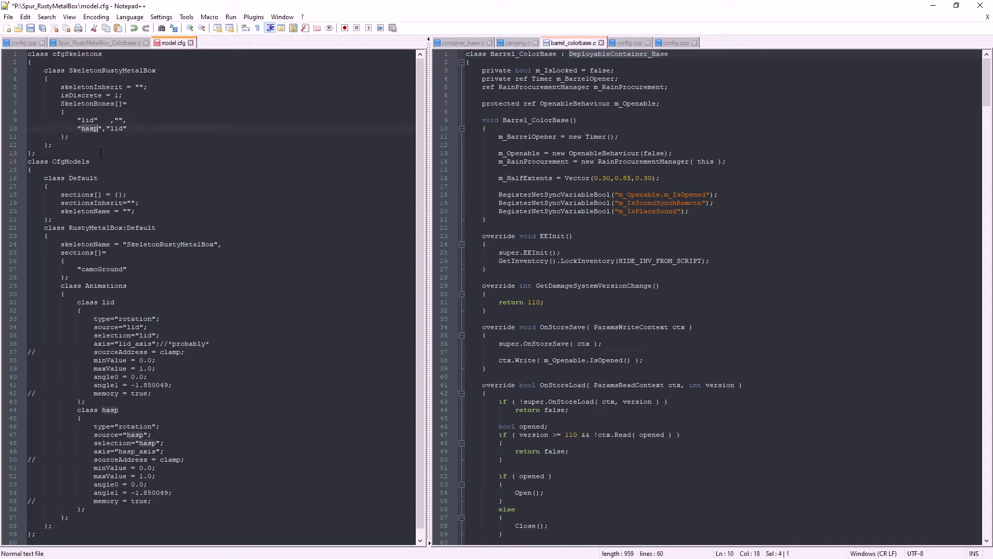
left_click(31, 28)
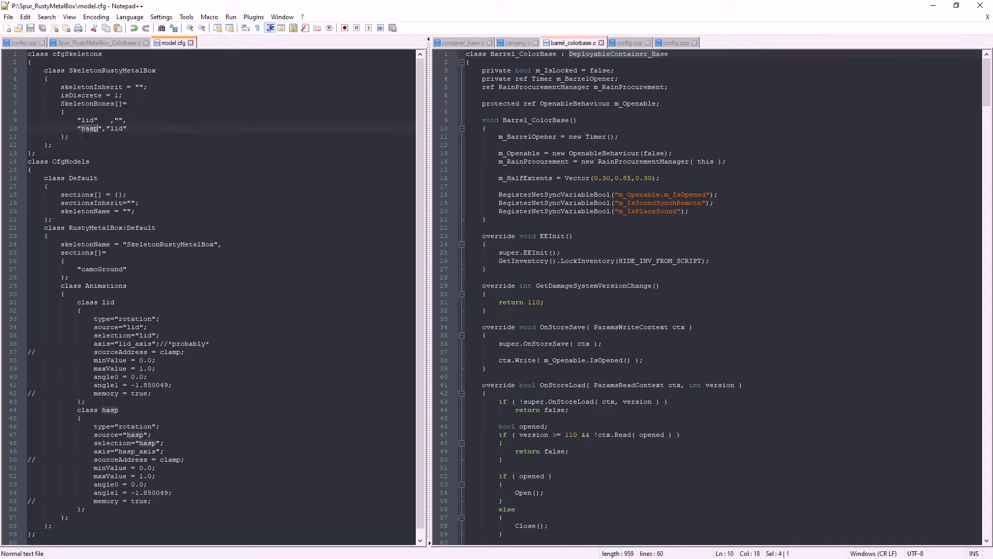
Switch to Object Builder, open the 0.000 LOD of RustyMetalBox.p3d, clear the selection and start the external viewer
key("alt+Tab")
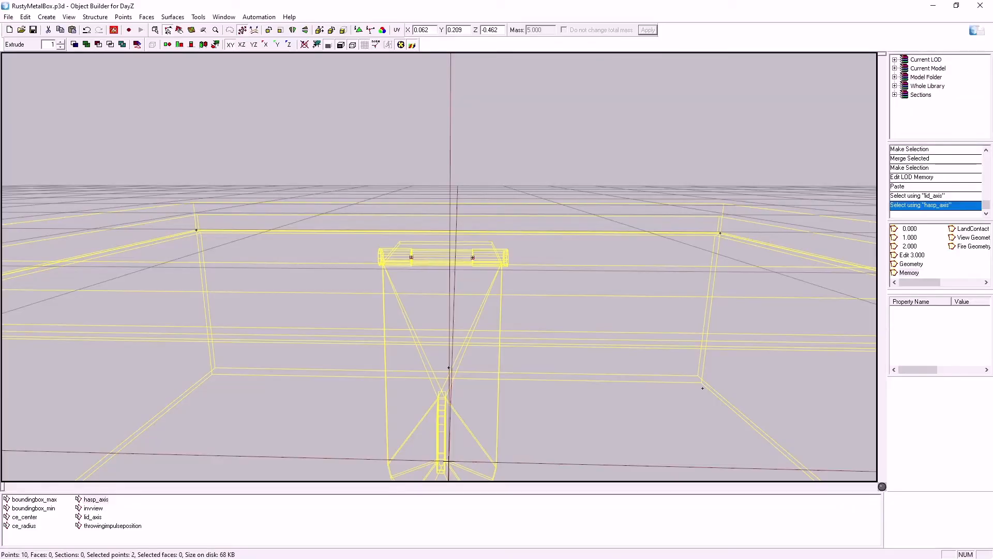
left_click(897, 228)
double_click(897, 229)
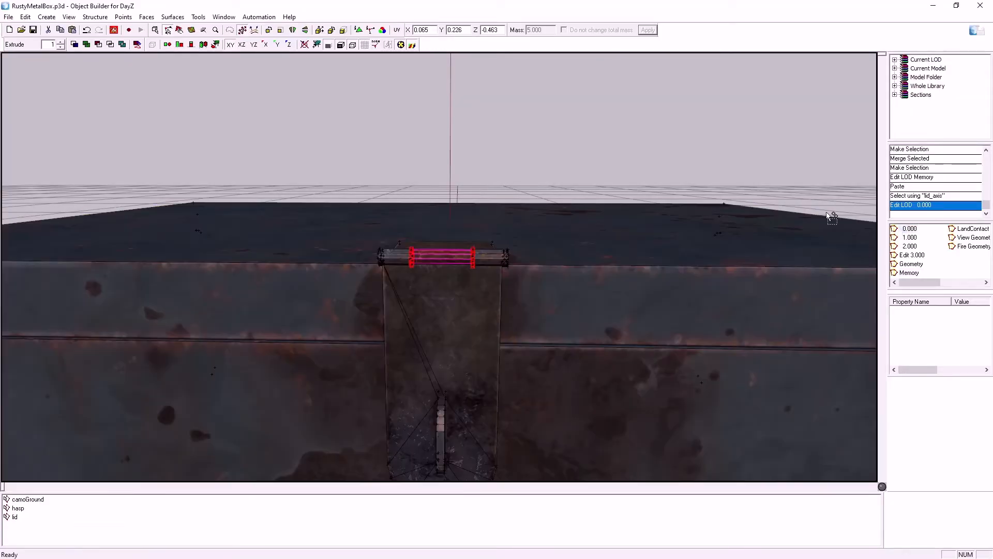
left_click(203, 138)
left_click(114, 30)
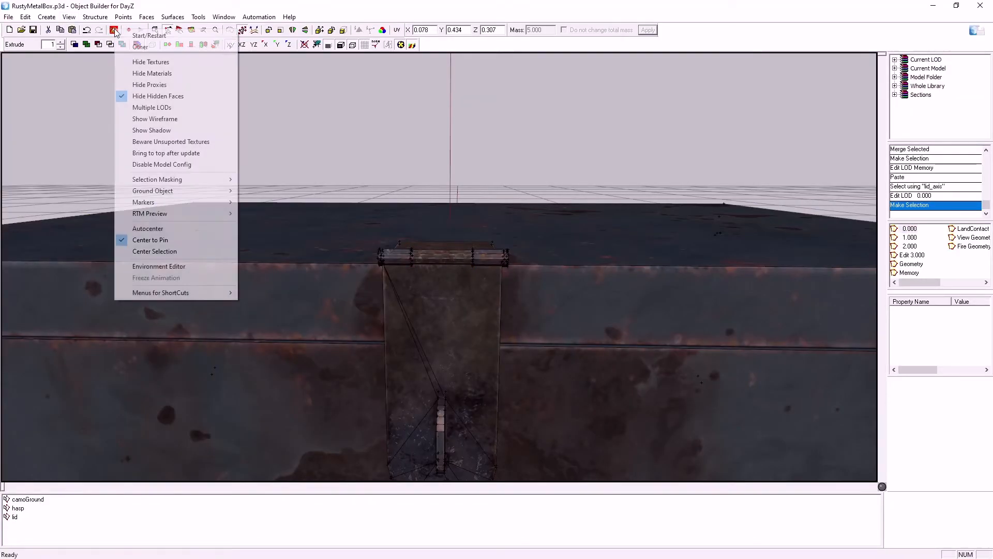
left_click(150, 34)
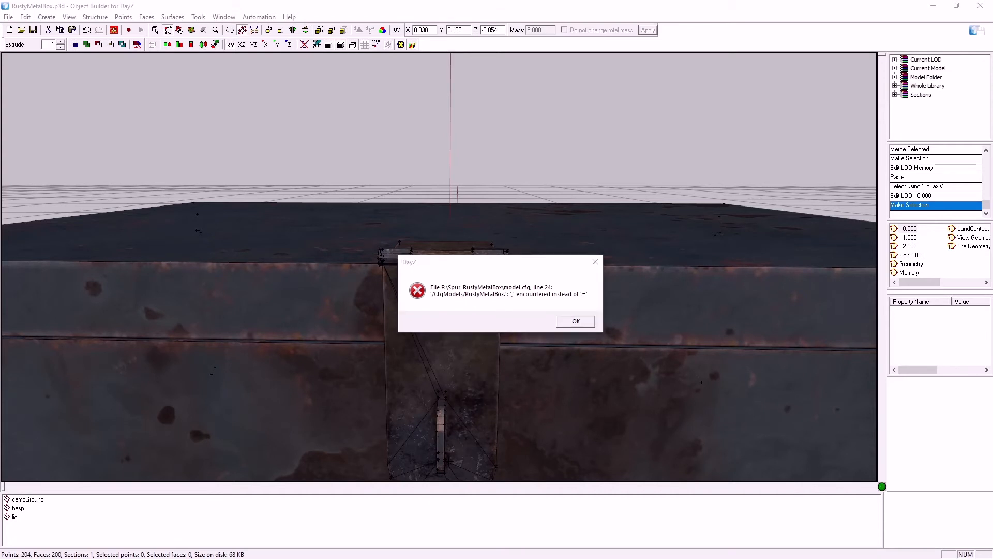
left_click_drag(523, 262, 992, 258)
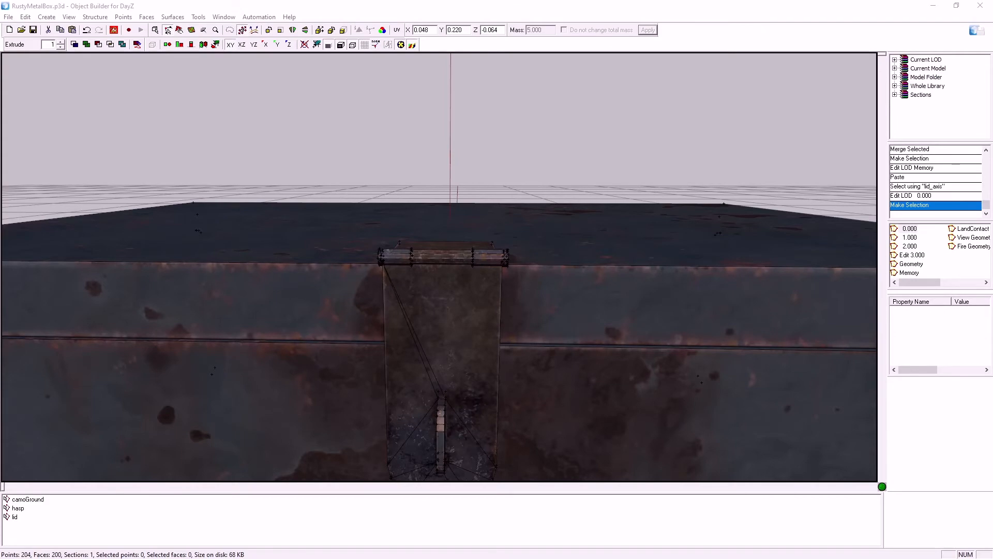
Switch to Notepad++ and remove the comma ending the skeletonName line in the RustyMetalBox class
key("alt+Tab")
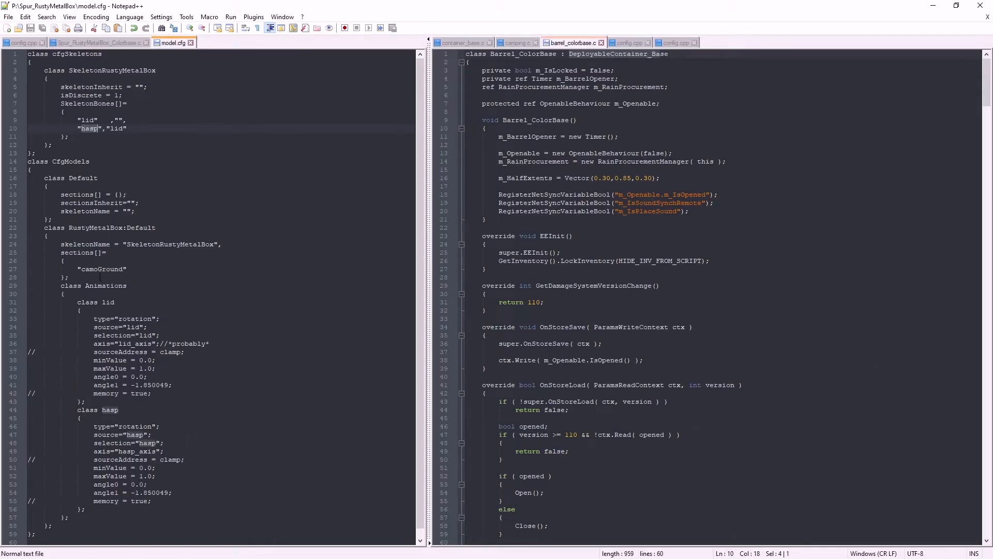
left_click(110, 245)
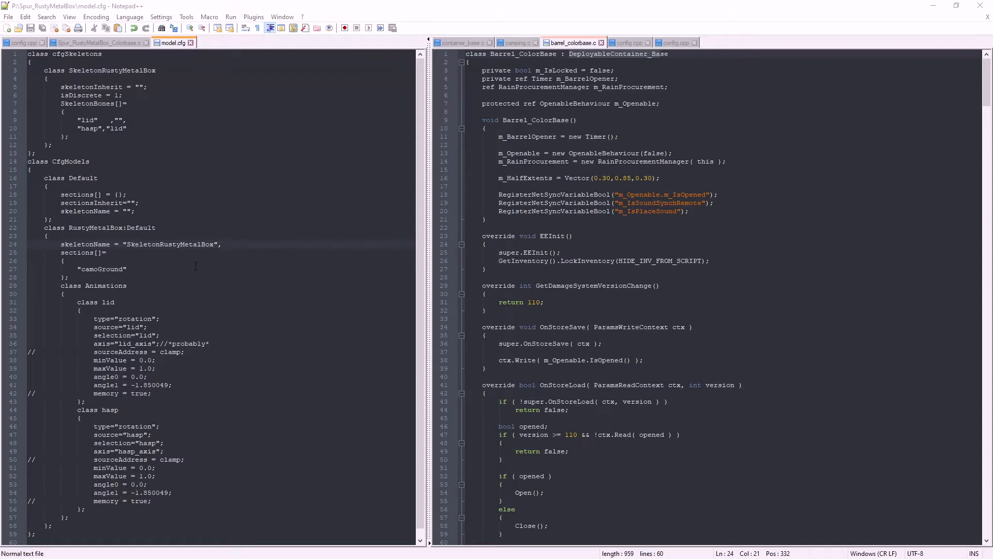
left_click(226, 245)
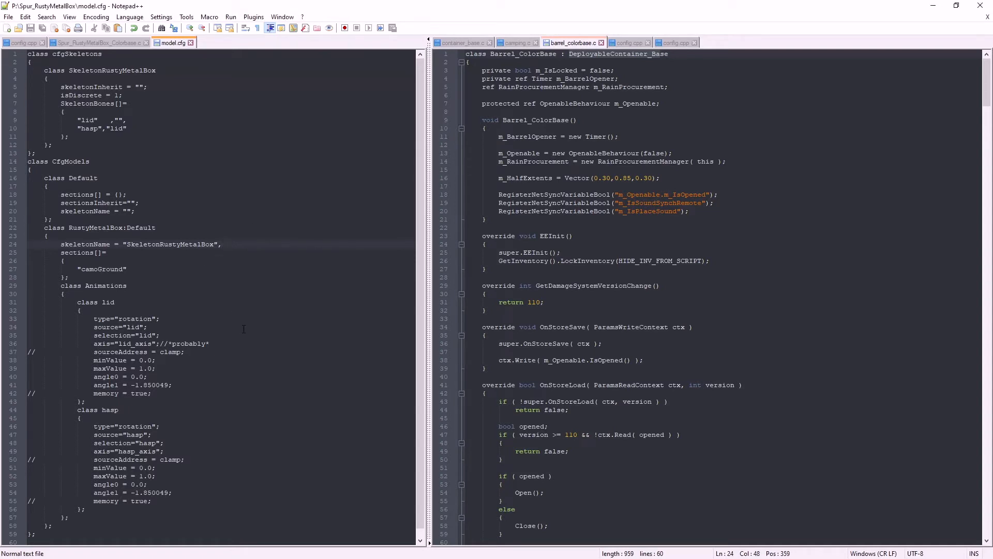
key("BackSpace")
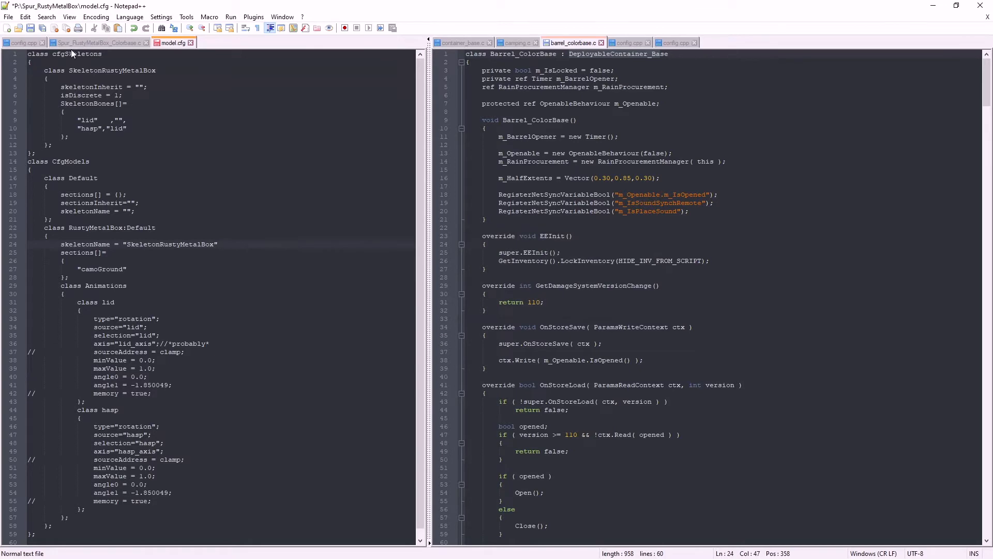
Save model.cfg, switch to Object Builder and restart the external viewer for RustyMetalBox.p3d
left_click(31, 29)
left_click(934, 5)
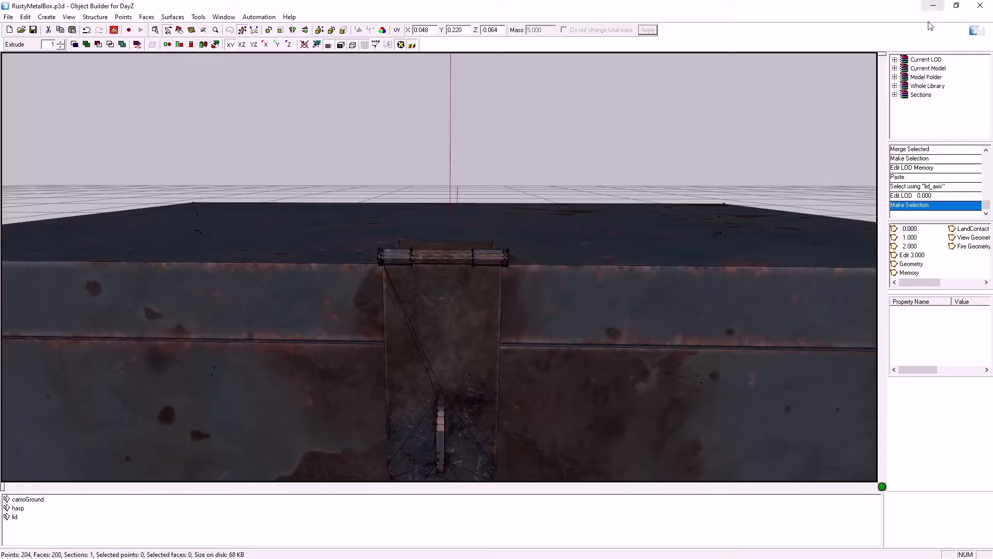
left_click(115, 30)
left_click(137, 38)
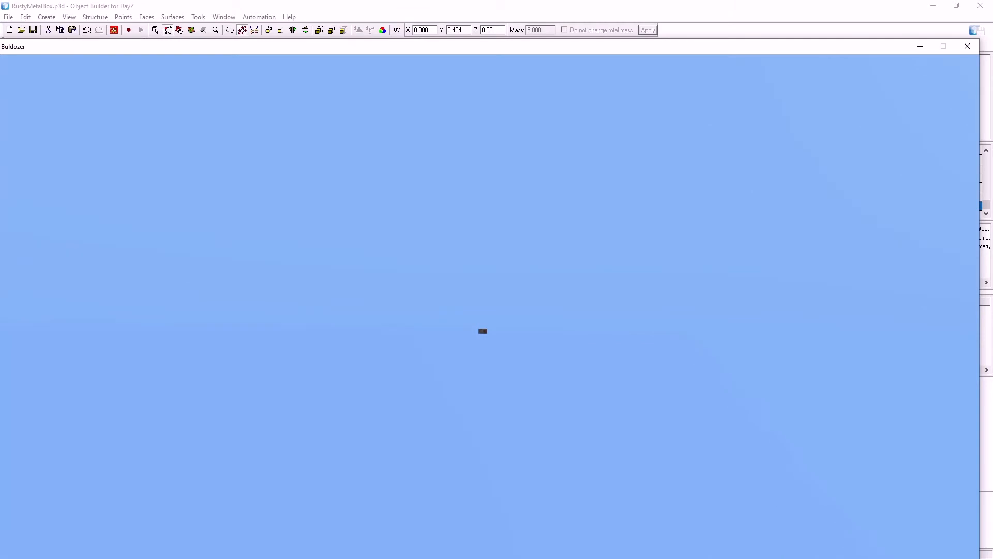
Preview the hasp animation in the Buldozer viewer, running it back and forth while viewing the front of the box
scroll(489, 306, "up", 8)
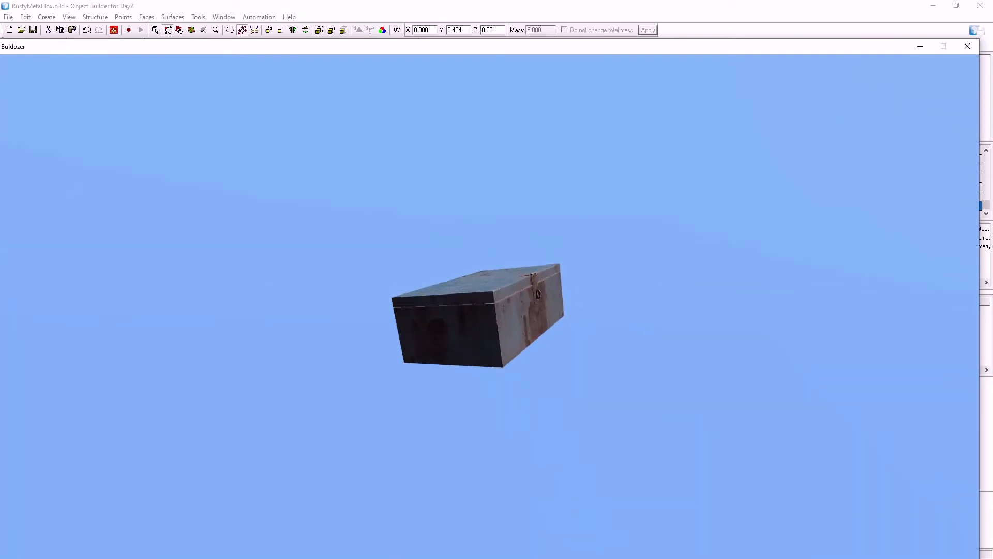
key("bracketright")
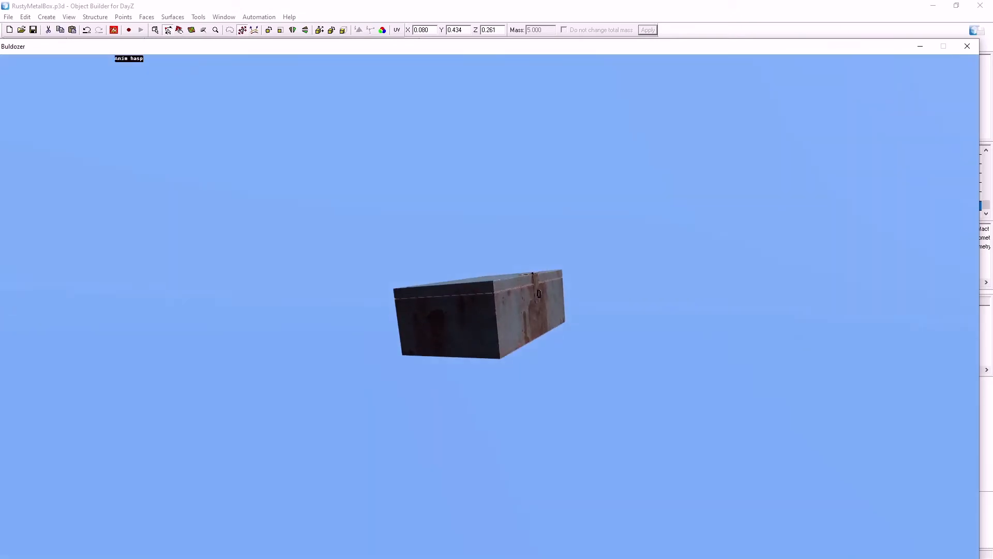
scroll(489, 306, "up", 2)
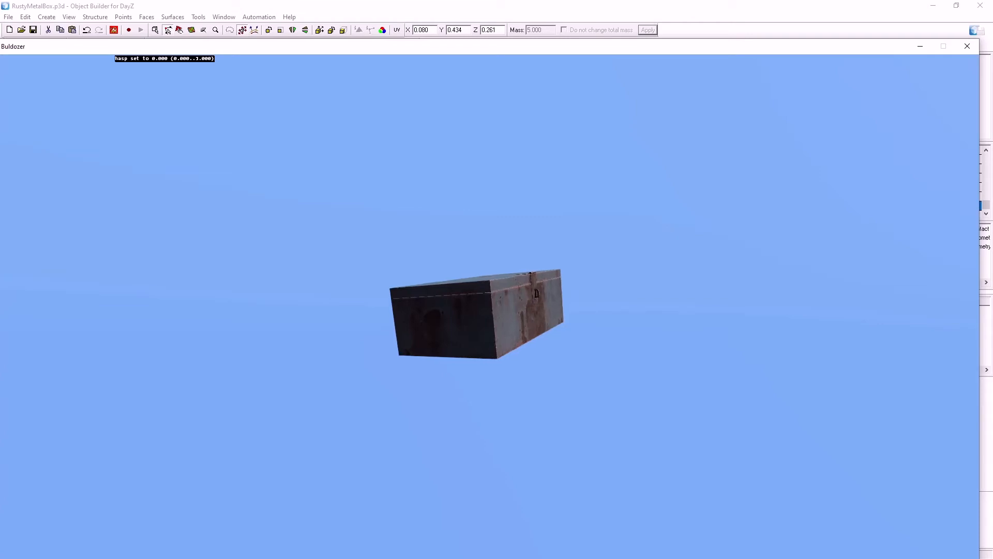
right_click_drag(490, 306, 489, 248)
mouse_move(490, 306)
left_mouse_down()
mouse_move(393, 306)
mouse_move(486, 287)
left_mouse_up()
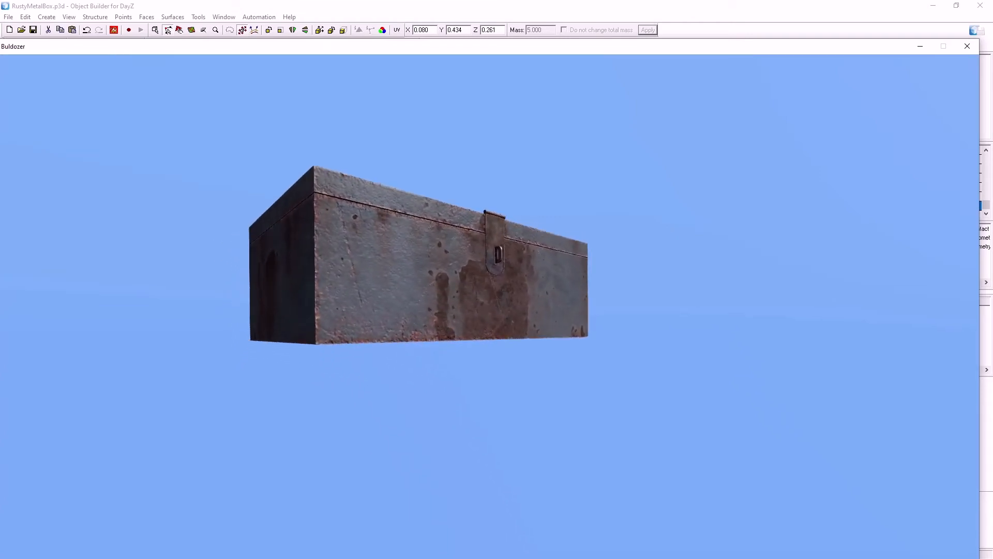
scroll(489, 306, "up", 5)
scroll(490, 306, "down", 5)
scroll(490, 306, "up", 5)
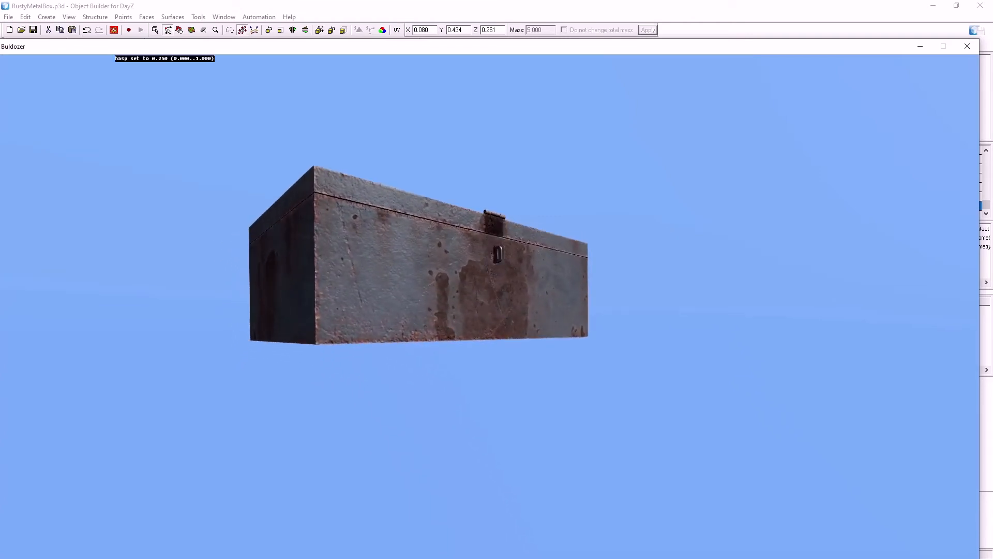
scroll(490, 306, "down", 2)
left_click_drag(490, 306, 466, 306)
right_click_drag(466, 307, 445, 279)
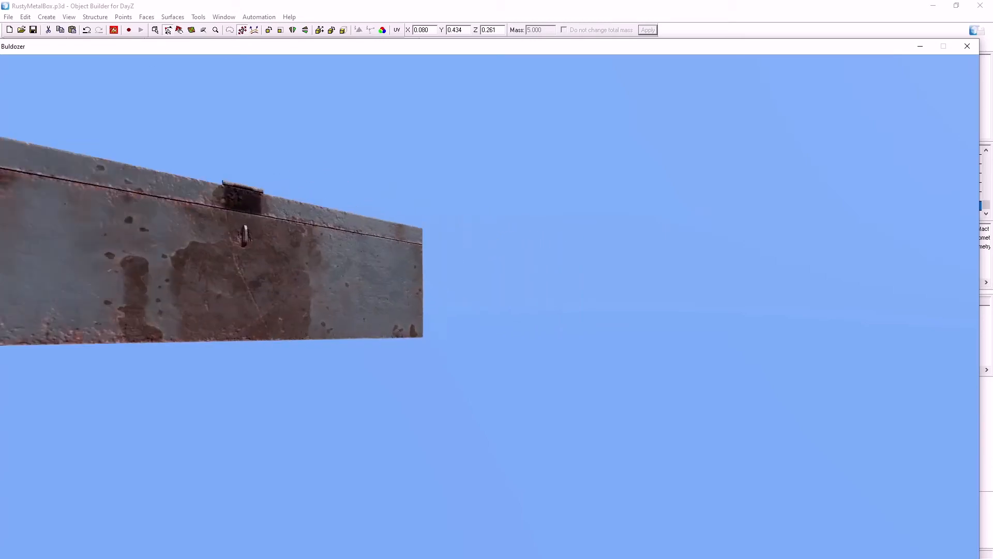
Preview the lid animation in Buldozer, swinging the lid repeatedly between closed and open
left_click_drag(444, 279, 393, 341)
left_click_drag(489, 306, 559, 356)
scroll(489, 306, "up", 5)
scroll(489, 306, "down", 8)
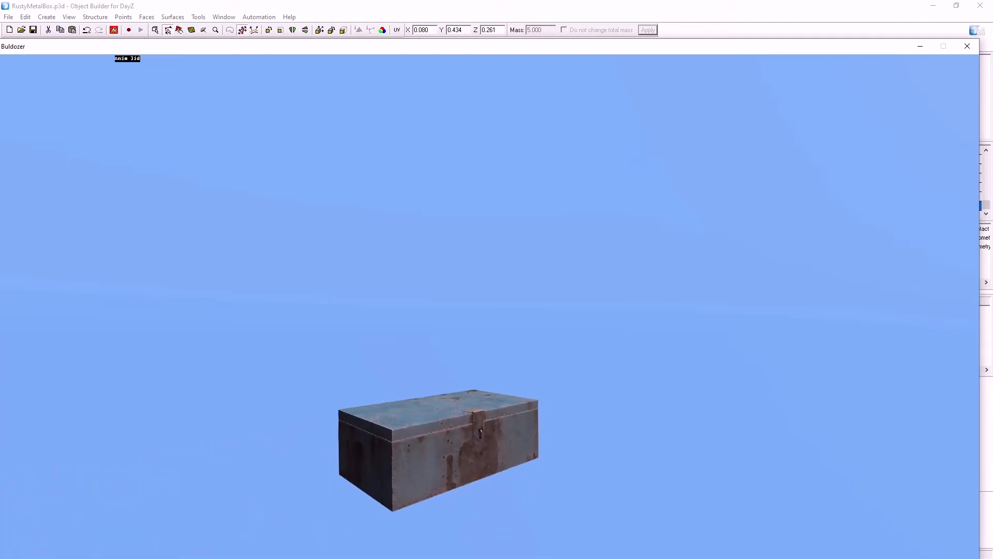
scroll(430, 362, "up", 8)
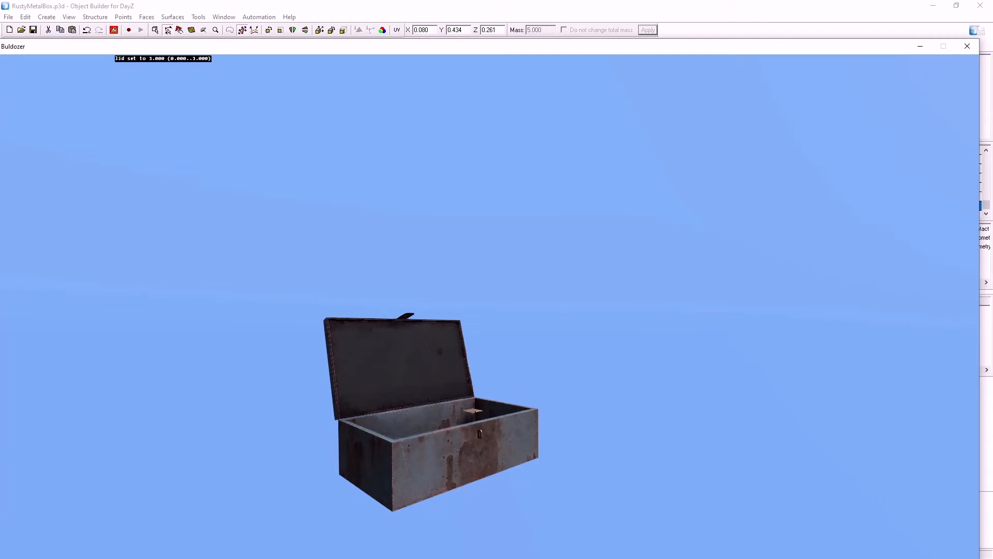
scroll(430, 362, "down", 6)
scroll(429, 362, "up", 6)
scroll(429, 362, "down", 6)
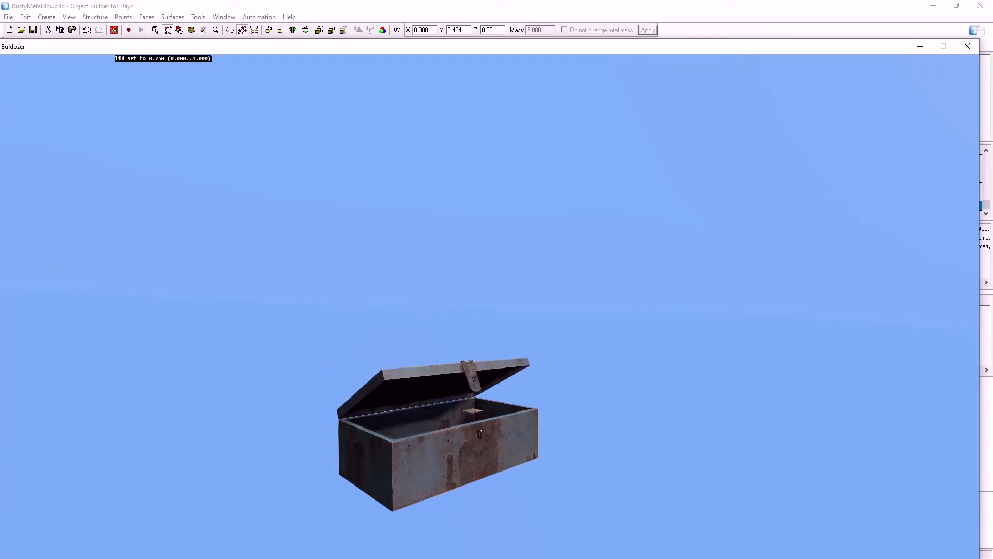
scroll(429, 362, "down", 2)
scroll(430, 362, "up", 8)
scroll(429, 363, "down", 6)
scroll(430, 362, "up", 3)
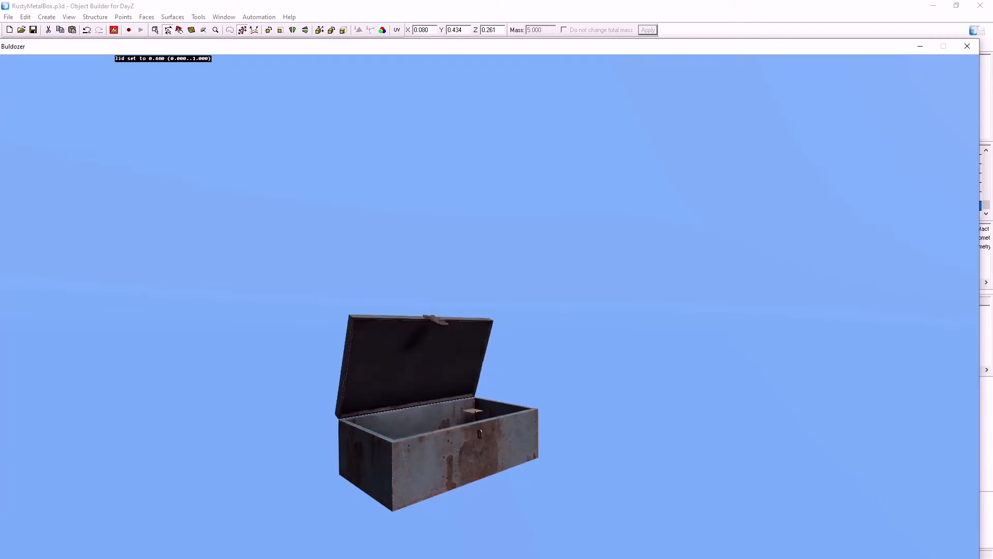
scroll(430, 362, "down", 6)
scroll(429, 362, "up", 4)
scroll(429, 362, "down", 4)
scroll(429, 362, "up", 6)
scroll(429, 362, "down", 3)
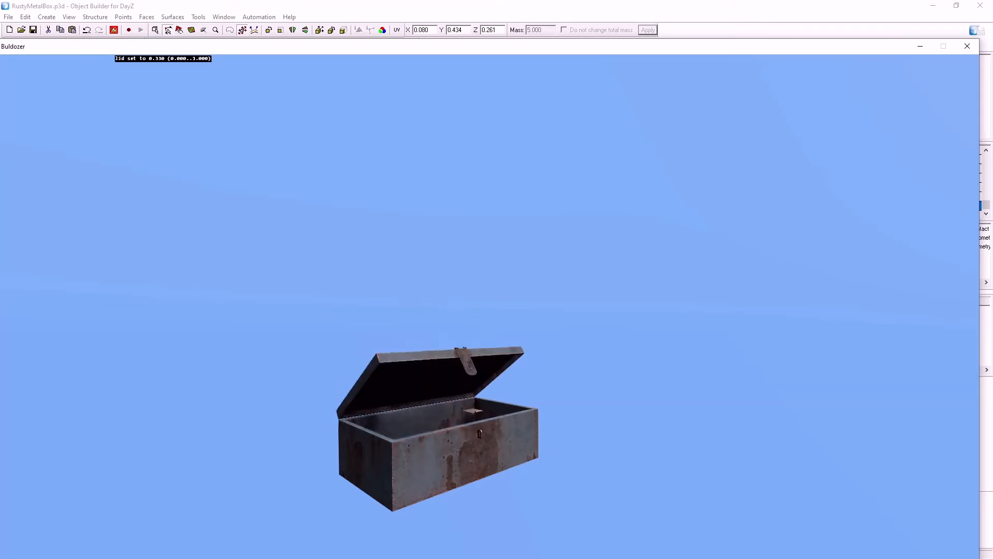
scroll(429, 362, "down", 3)
scroll(429, 362, "up", 6)
Examine the opened box from several sides, checking the lid, the hasp and the fixed hasp plate
right_click_drag(429, 362, 403, 409)
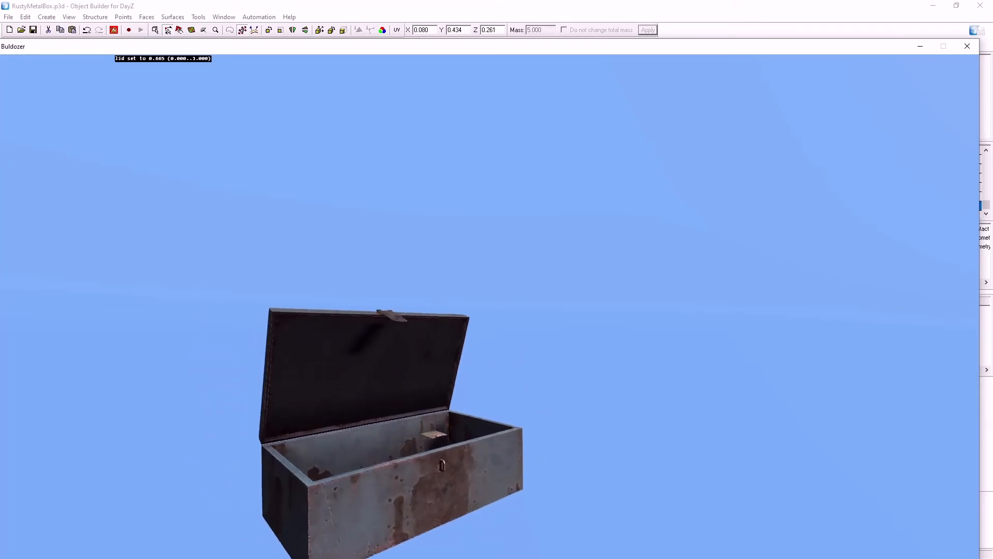
left_click_drag(430, 362, 482, 357)
right_click_drag(481, 357, 497, 310)
left_click_drag(497, 311, 404, 313)
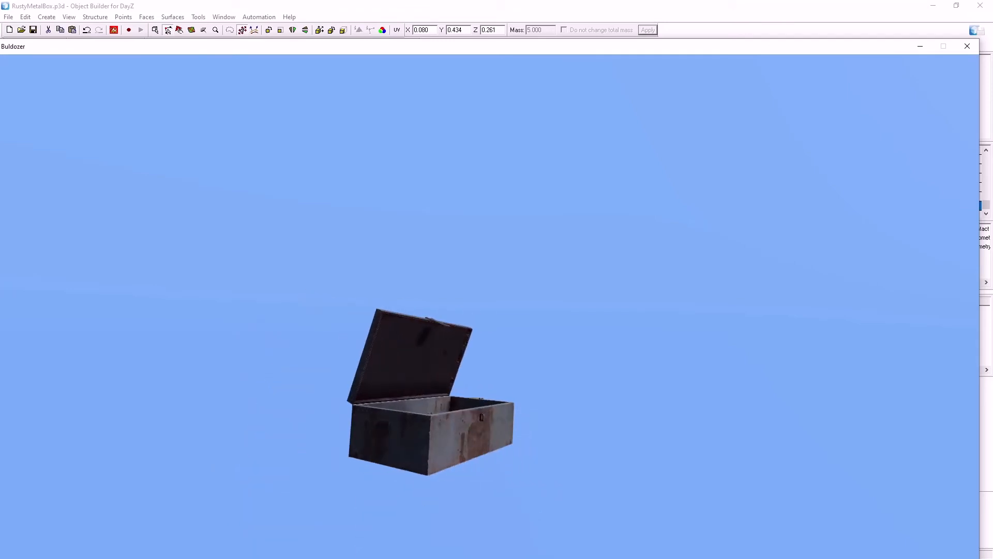
right_click_drag(403, 313, 398, 357)
mouse_move(398, 357)
left_mouse_down()
mouse_move(460, 403)
mouse_move(403, 359)
left_mouse_up()
key("alt+Tab")
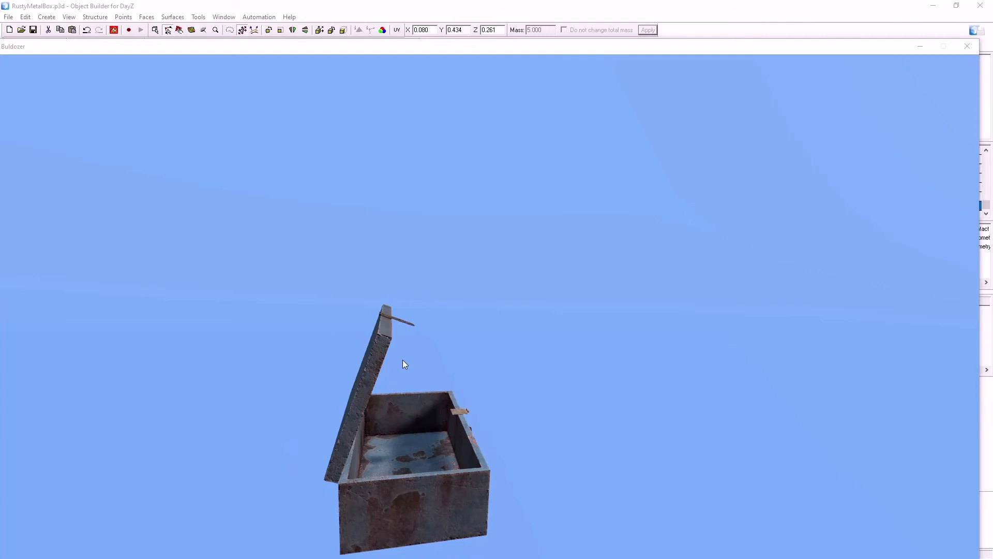
Return to Object Builder, select the lid plus the hinge's middle barrel, try deleting that geometry and undo the deletion
left_click(274, 5)
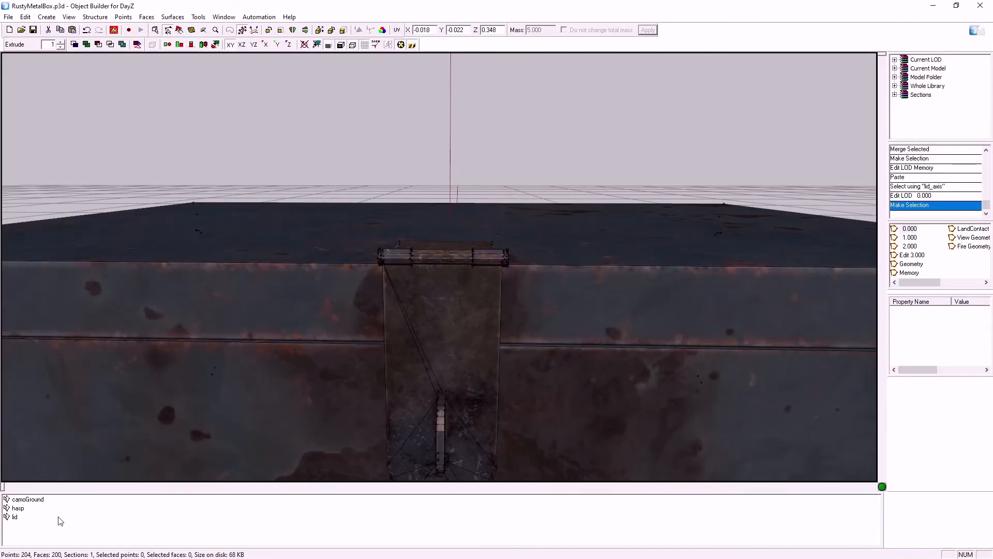
left_click(15, 516)
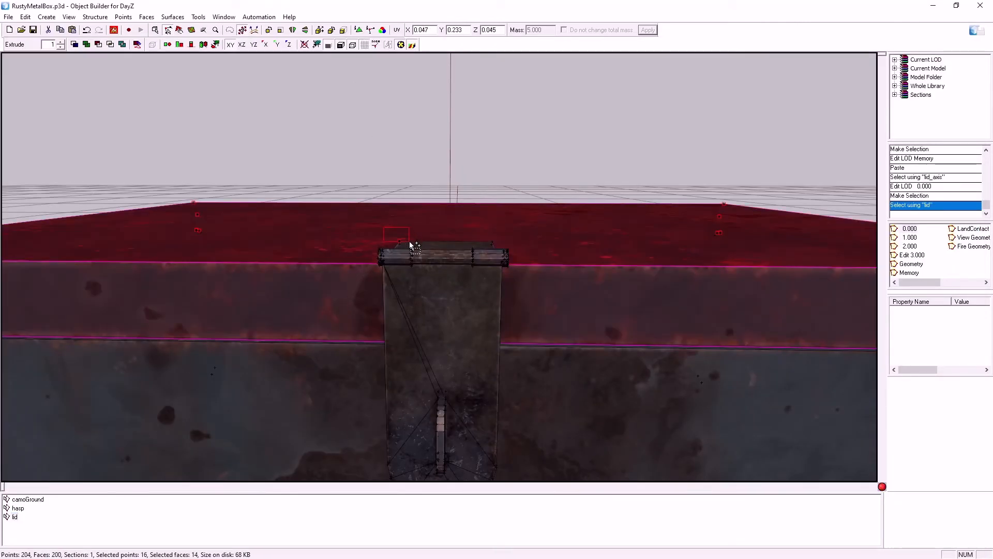
left_click_drag(413, 248, 421, 271, "shift")
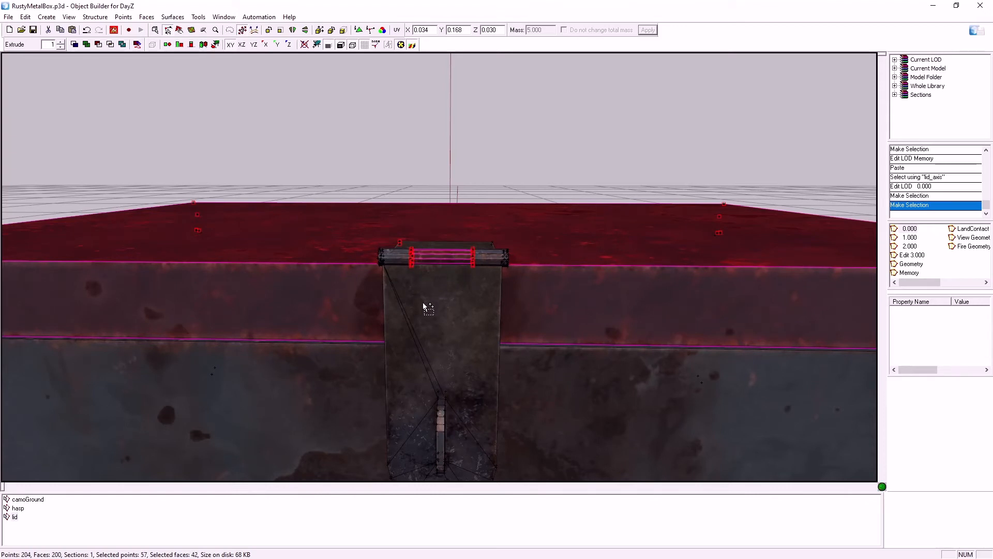
middle_click_drag(607, 290, 609, 288)
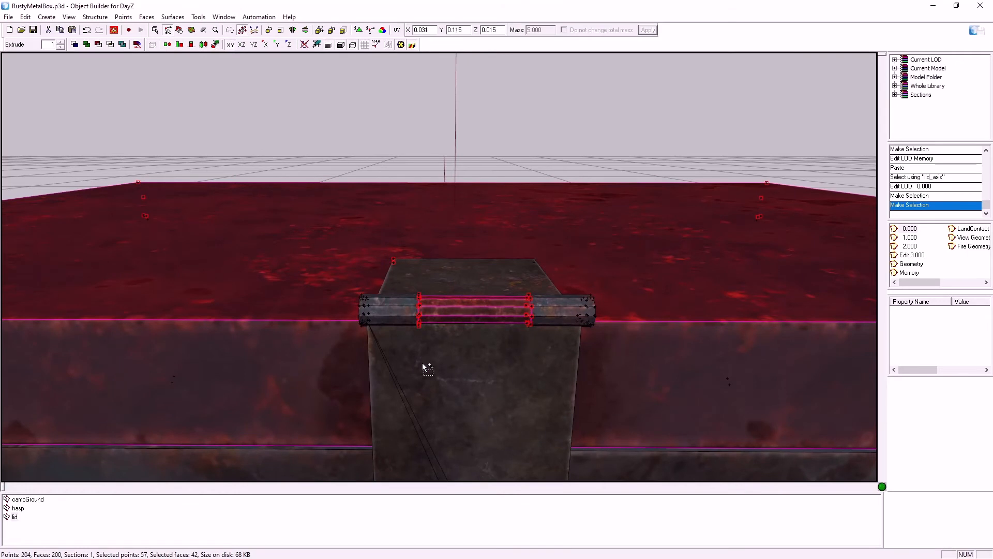
middle_click_drag(399, 372, 408, 374)
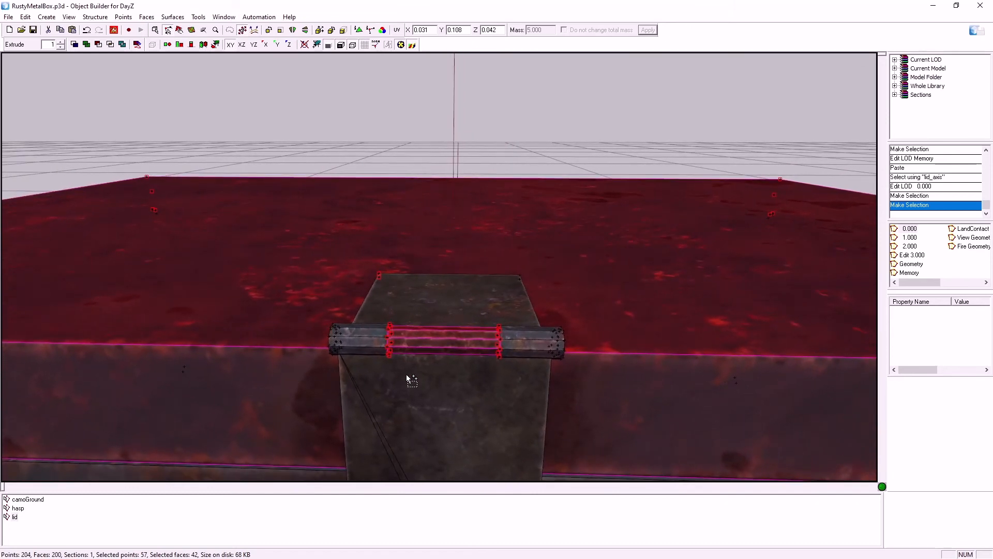
key("Delete")
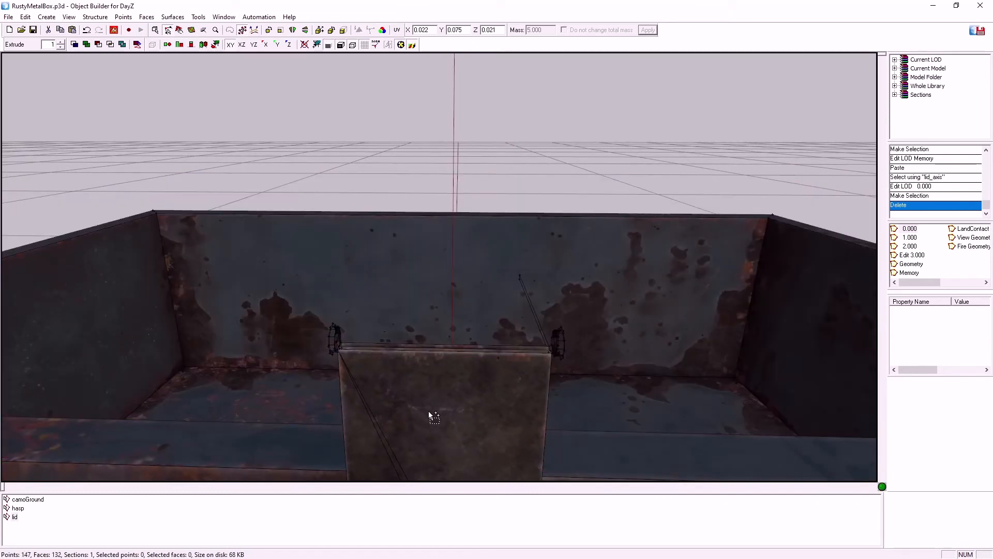
key("ctrl+z")
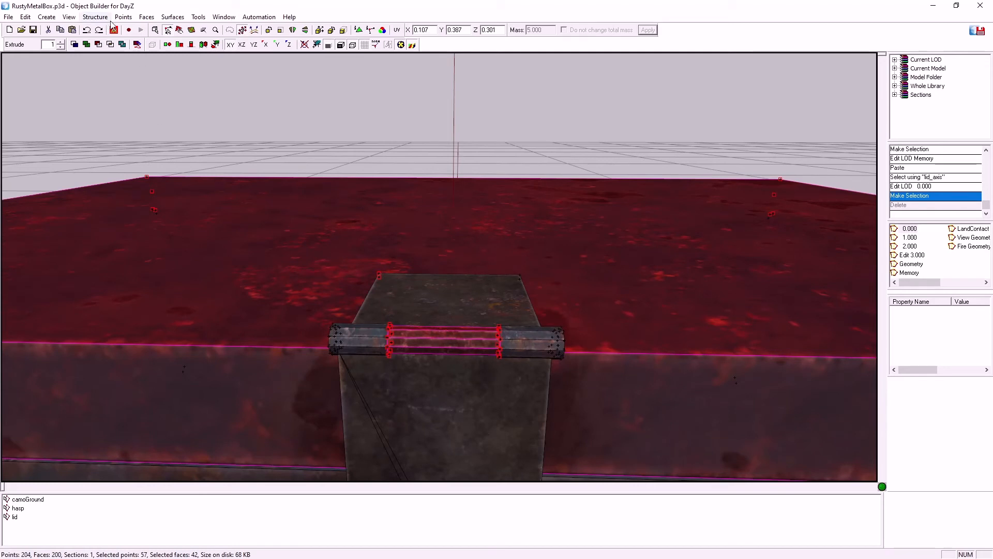
Check which geometry the fixed hasp plate on the lid and the named selection hasp cover, and clear the selection
left_click(534, 298)
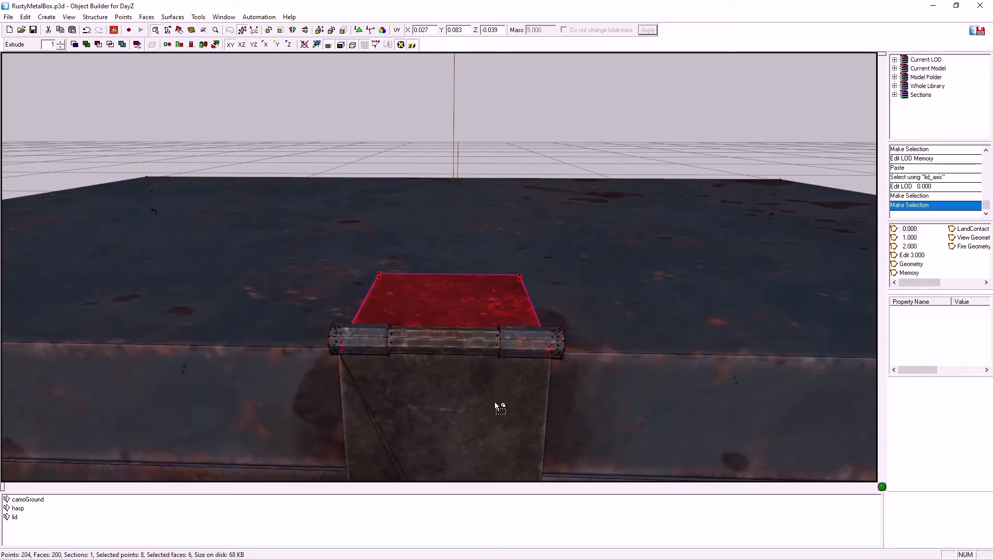
middle_click_drag(620, 393, 620, 394)
left_click(17, 508)
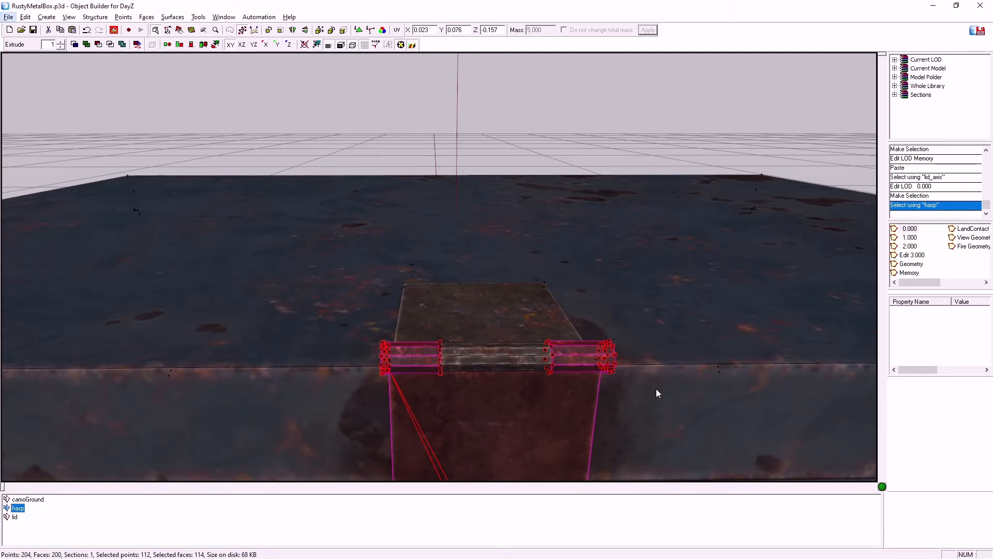
left_click(643, 420)
middle_click_drag(642, 416, 639, 418)
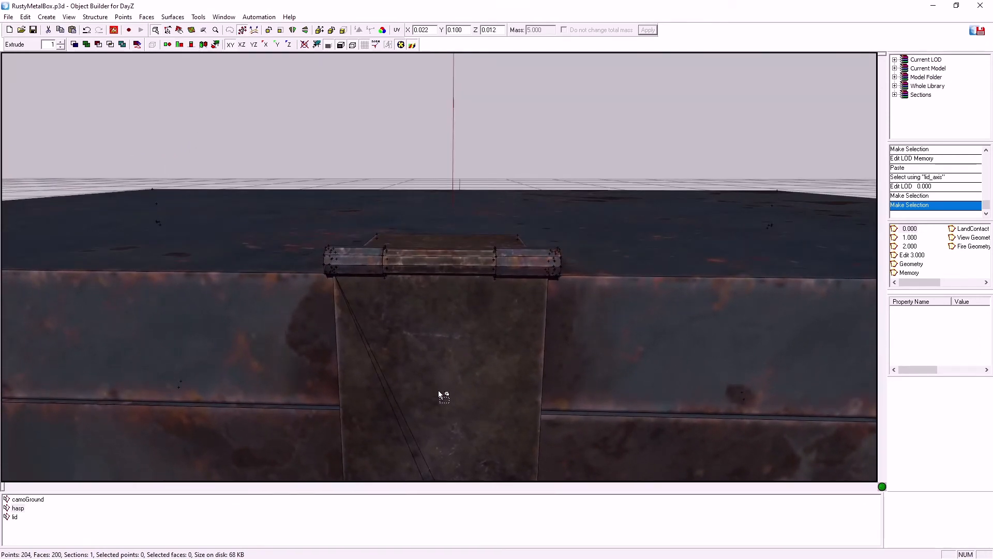
middle_click_drag(653, 343, 654, 343)
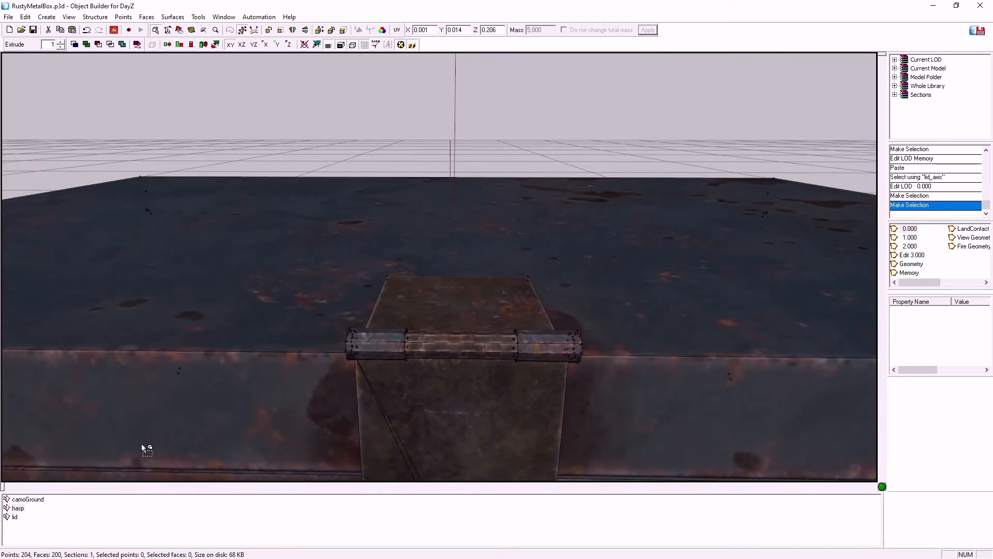
Select the lid together with the fixed hasp plate and redefine the named selection lid with it
left_click(15, 516)
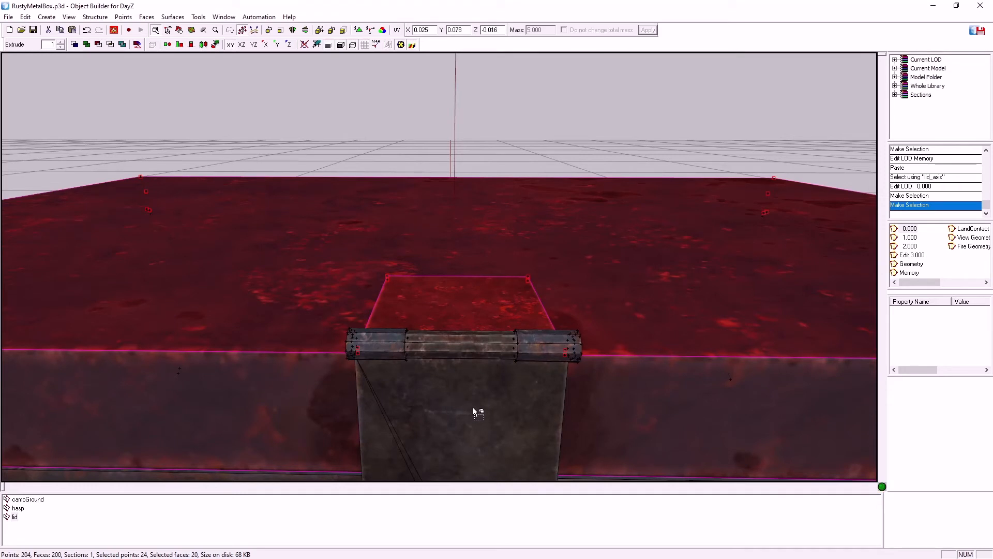
right_click(14, 516)
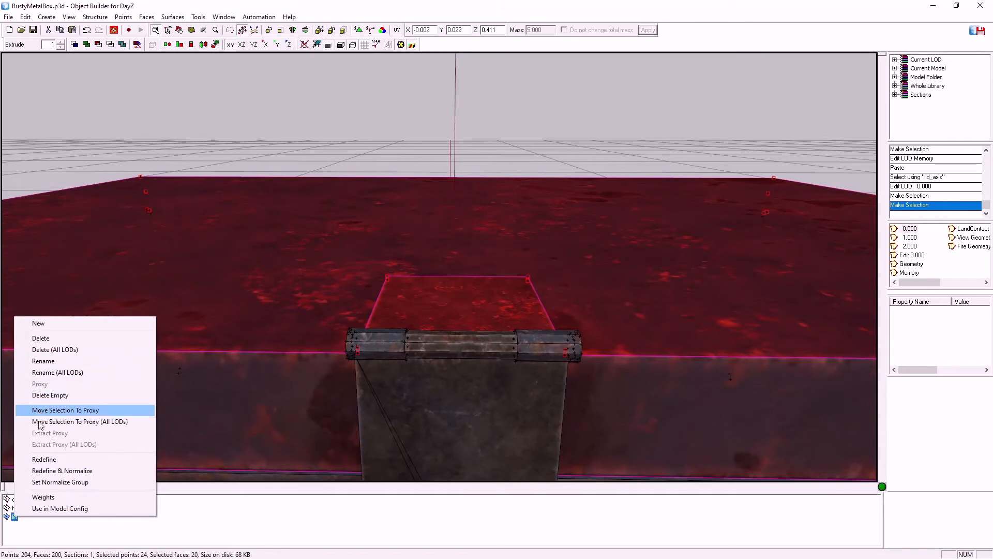
left_click(39, 460)
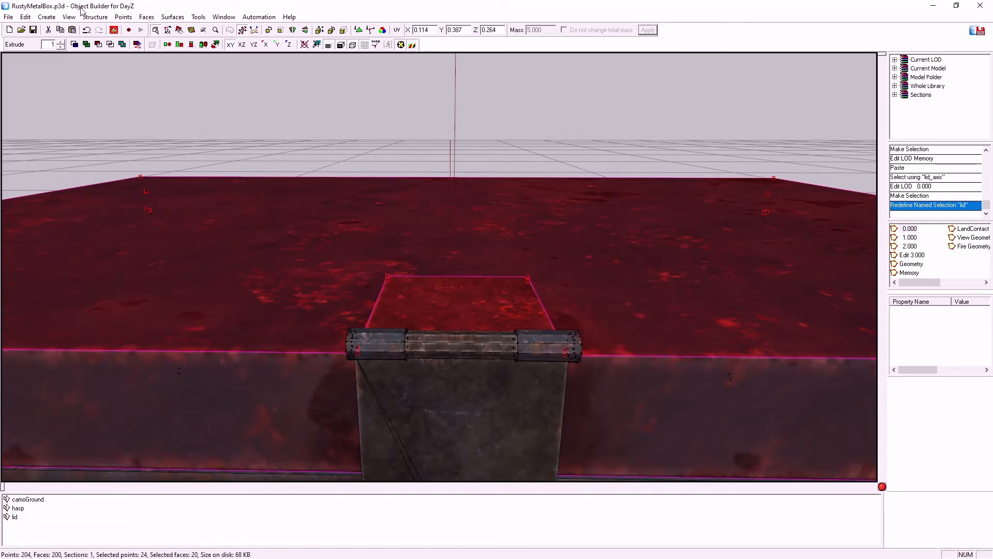
Restart the Buldozer preview of the box and clear the highlighted lid selection in Object Builder
left_click(114, 31)
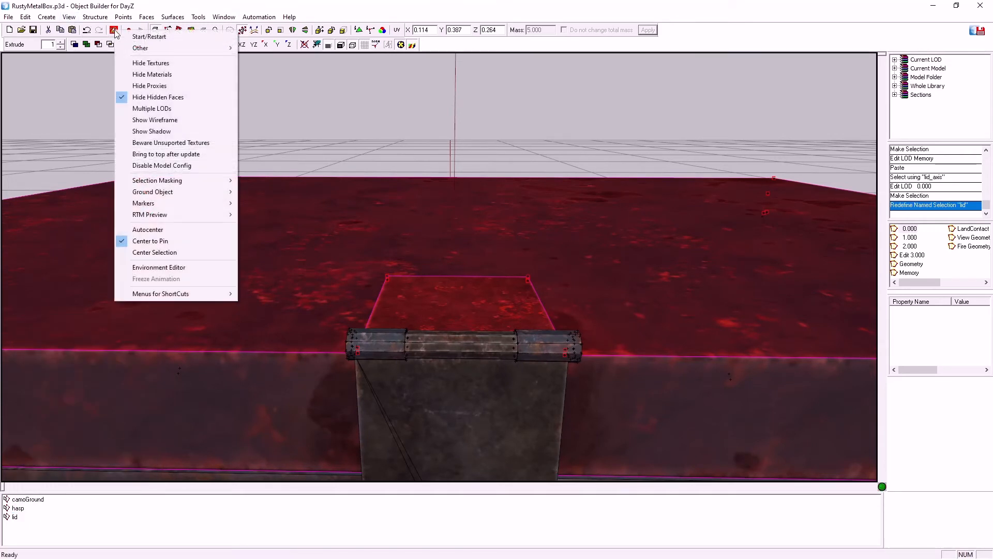
left_click(150, 37)
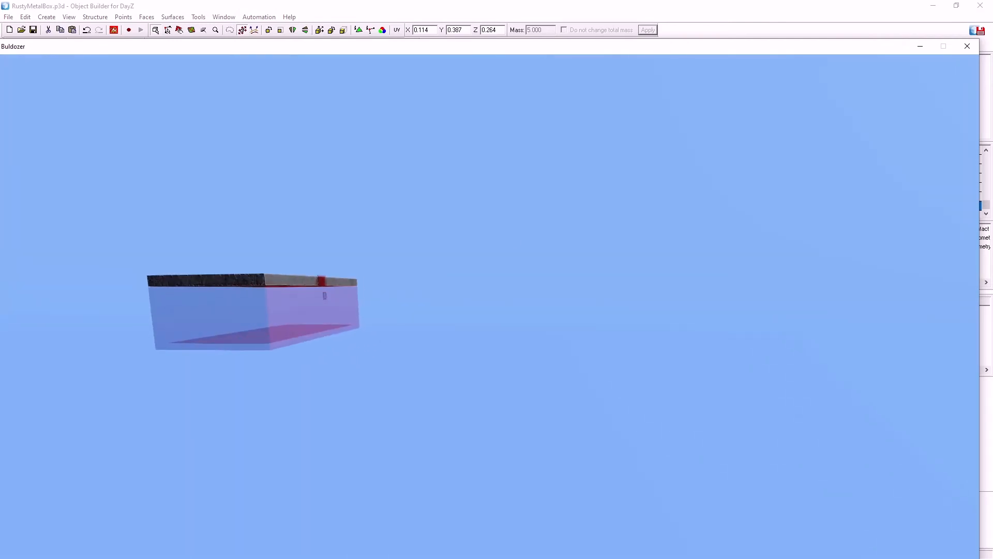
left_click(377, 5)
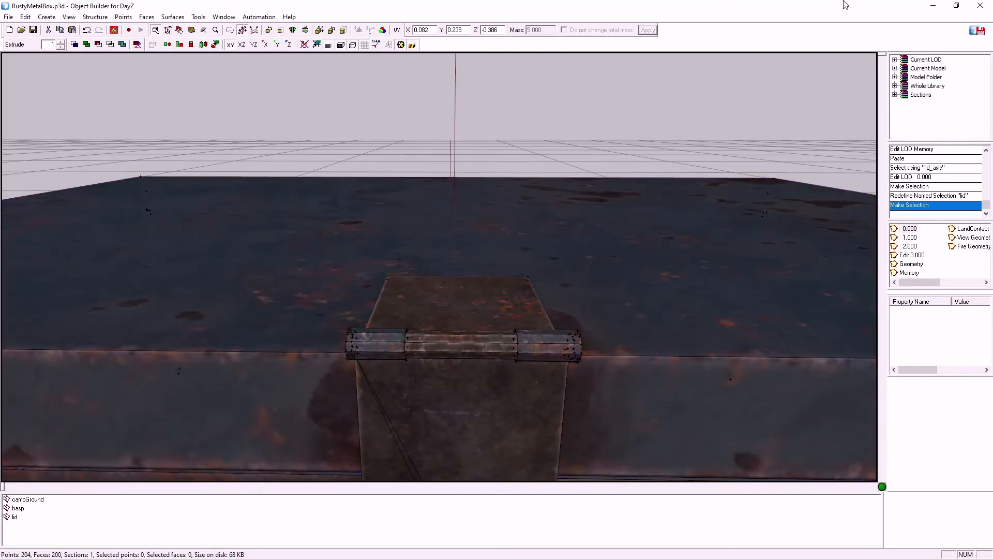
left_click(933, 5)
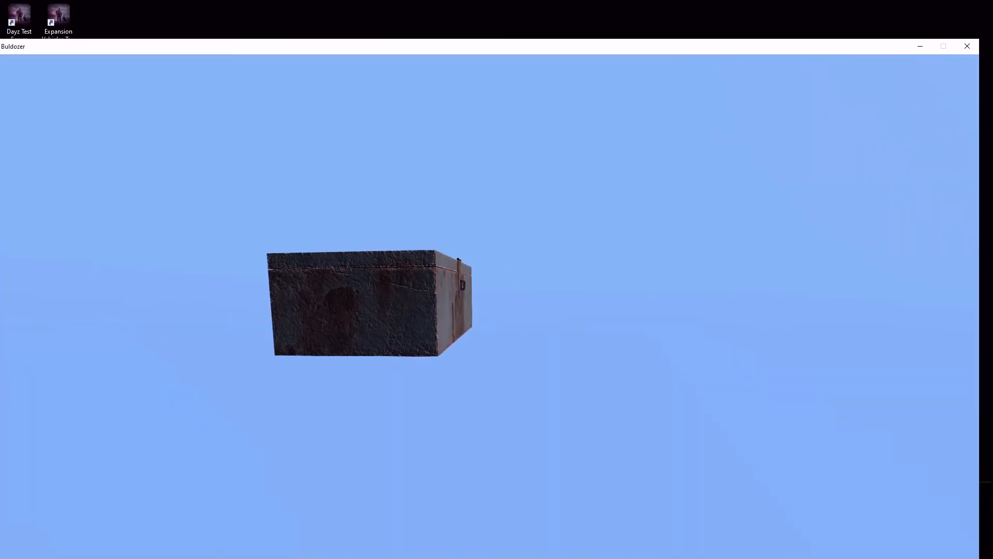
Play the lid animation until the box is open, examine the hasp and its hinge barrels from above, and close the preview
key("]")
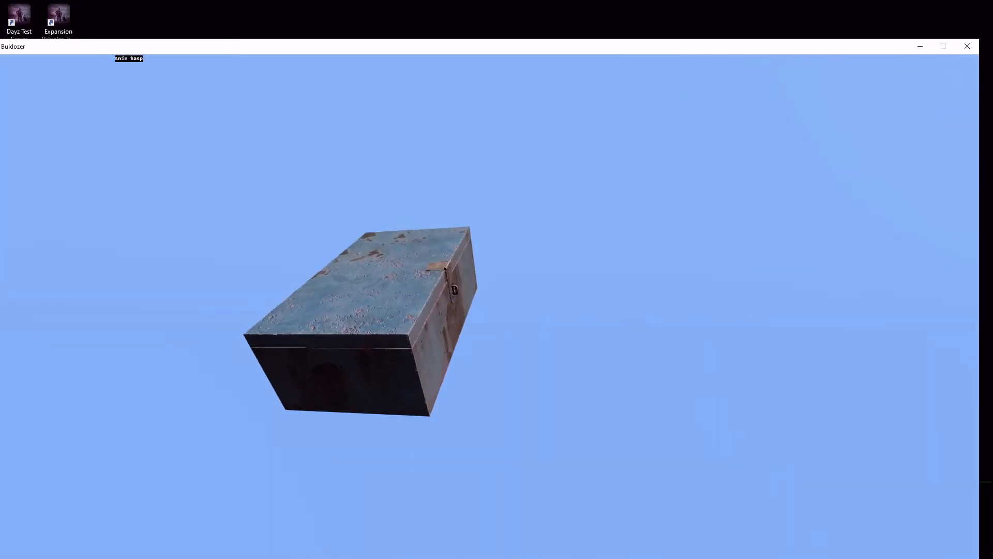
scroll(362, 311, "up", 8)
scroll(363, 310, "down", 8)
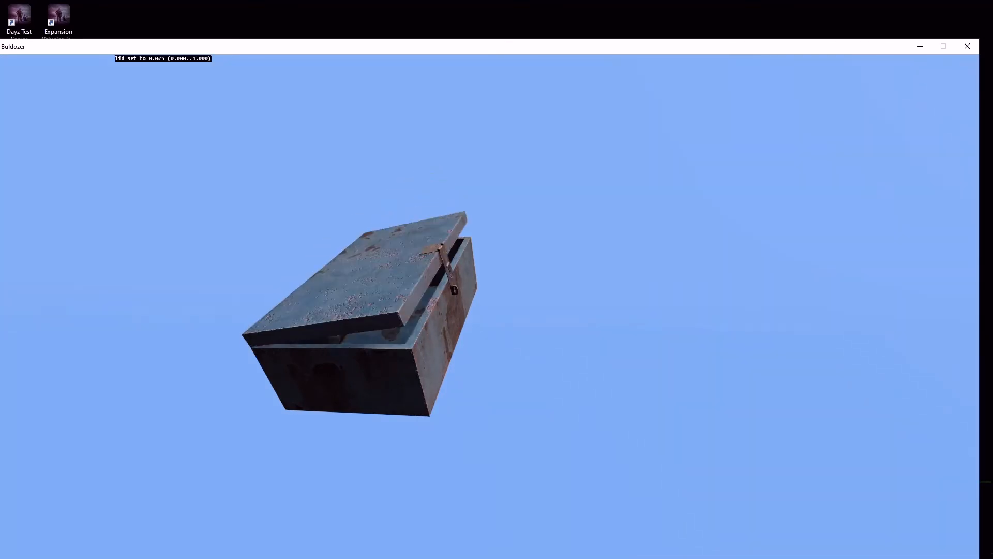
scroll(362, 310, "up", 4)
scroll(362, 310, "up", 7)
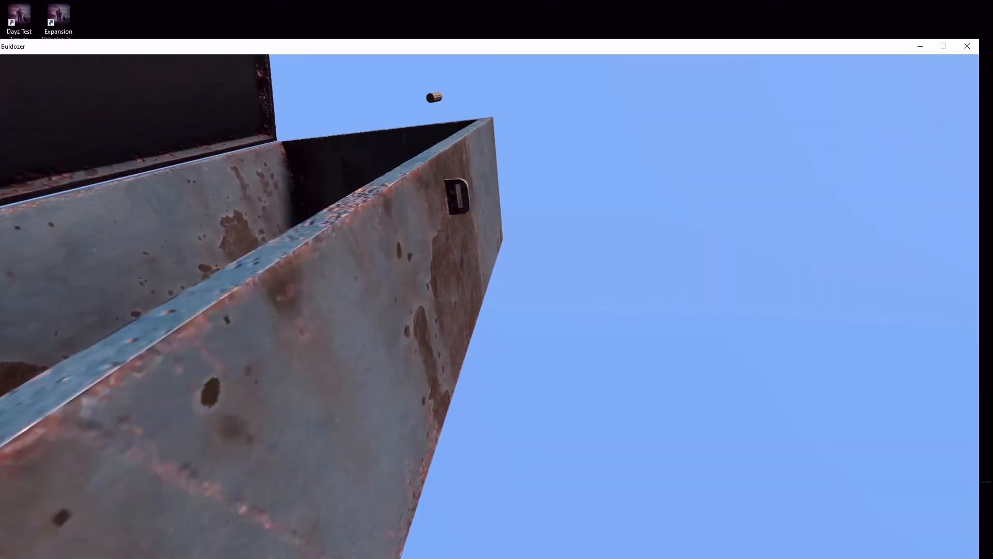
left_click_drag(489, 306, 465, 217)
scroll(490, 306, "up", 6)
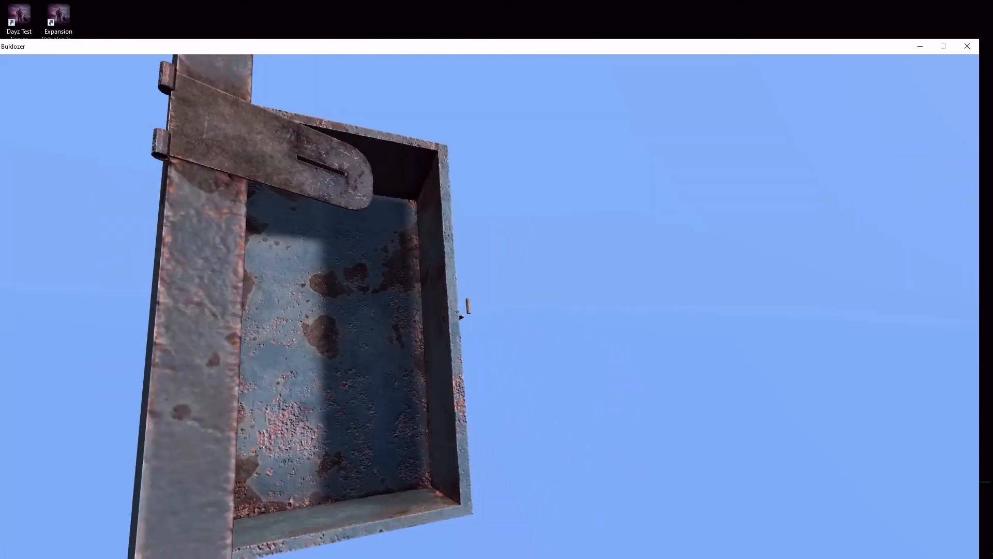
scroll(489, 307, "down", 1)
left_click(967, 46)
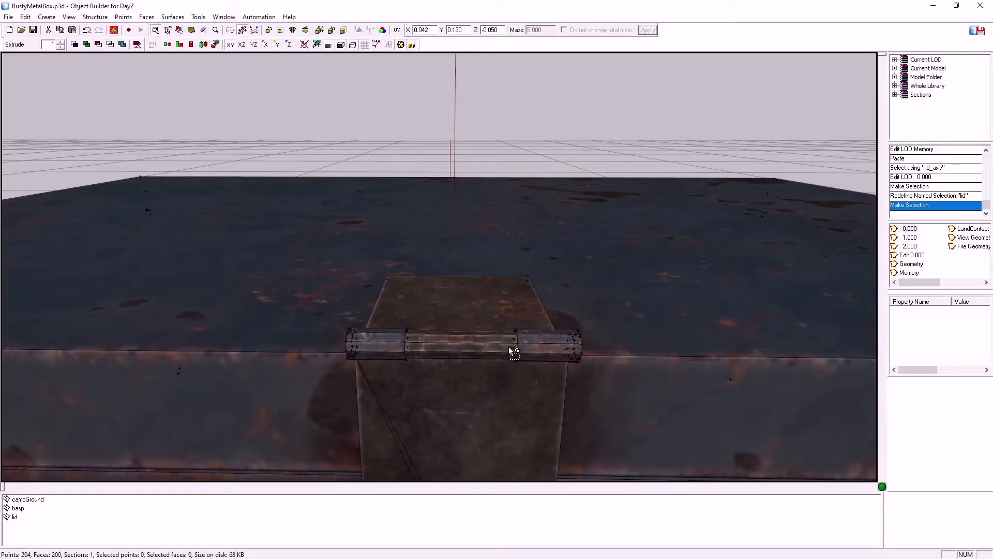
Select hinge barrels and hasp plates in turn and triangulate the selected faces
left_click(515, 355)
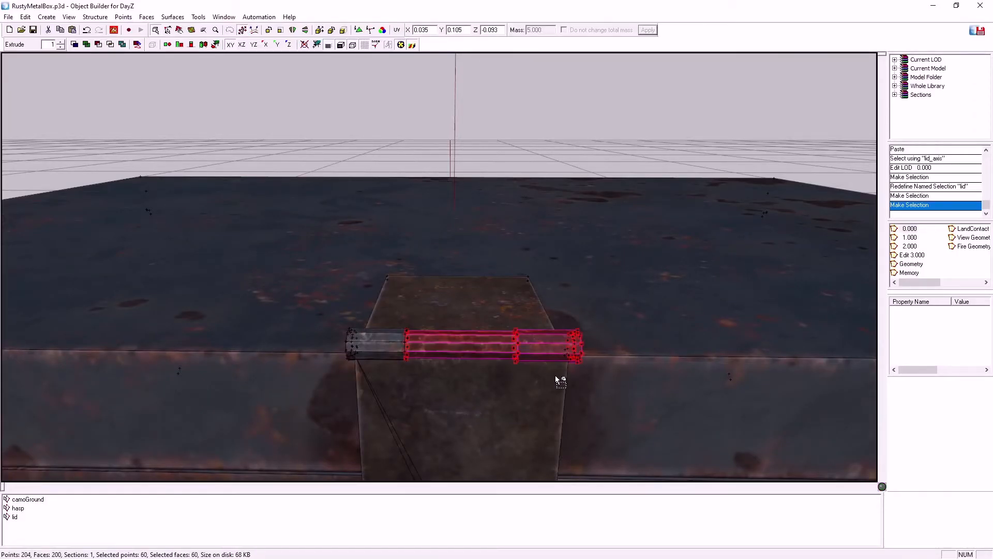
key("ctrl+t")
key("ctrl+t")
key("ctrl+t")
key("ctrl+t")
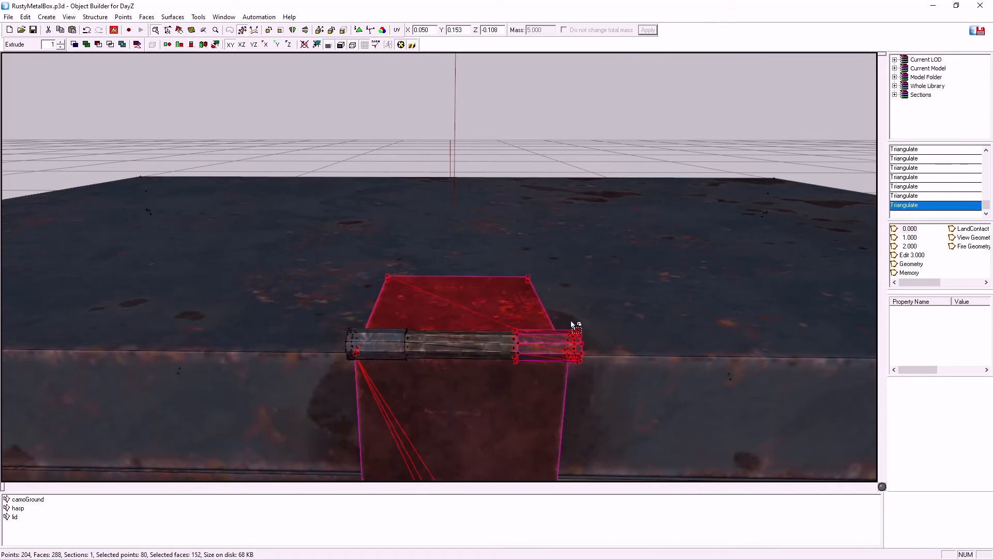
left_click_drag(570, 319, 616, 394)
key("ctrl+t")
key("ctrl+t")
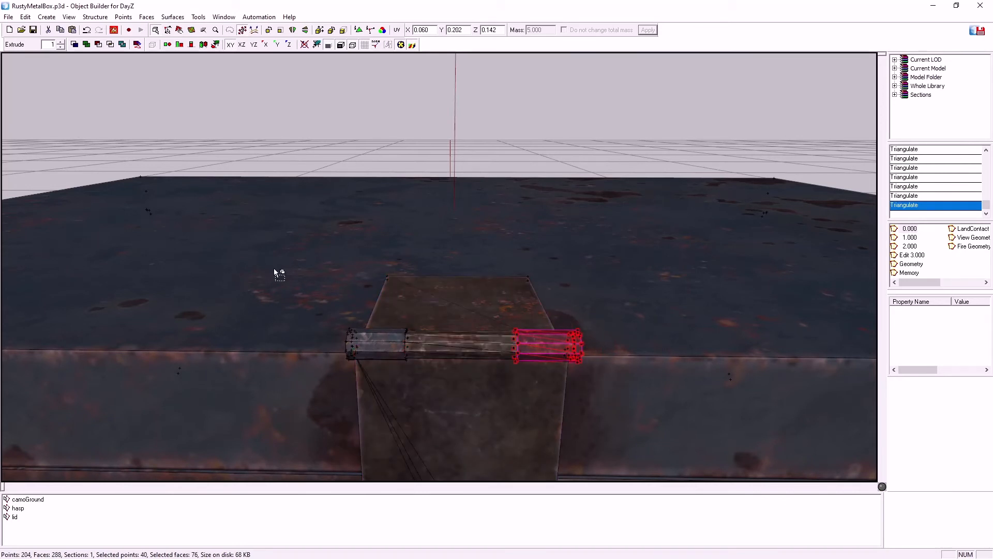
Try to add the hinge's middle barrel to the geometry recalled from the named selection lid, and clear the selection
left_click(15, 517)
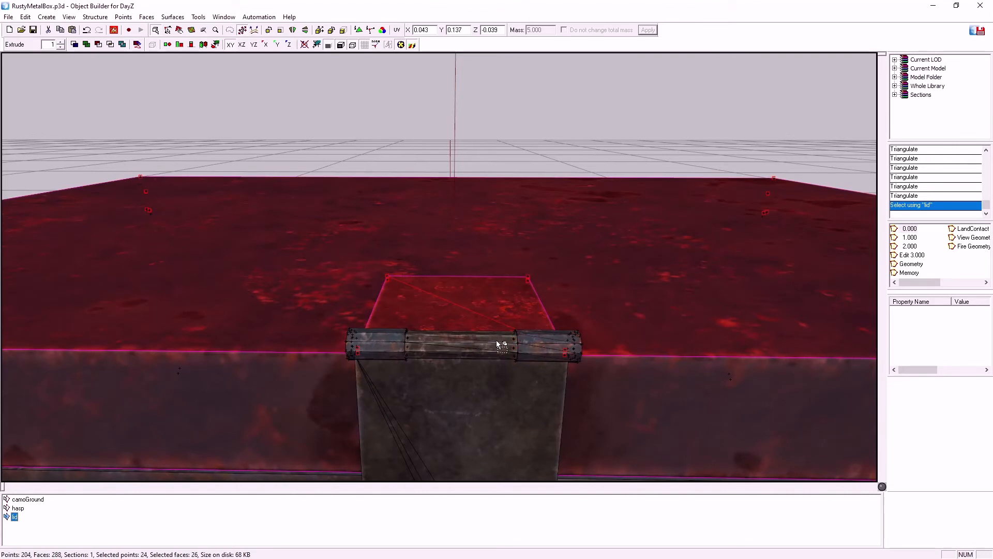
left_click(517, 356)
key("ctrl+t")
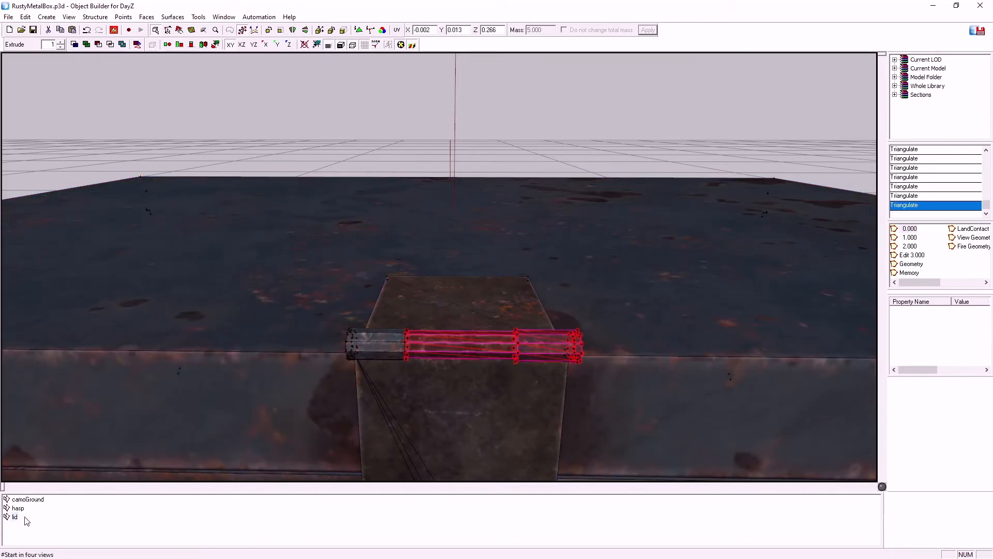
left_click(133, 317)
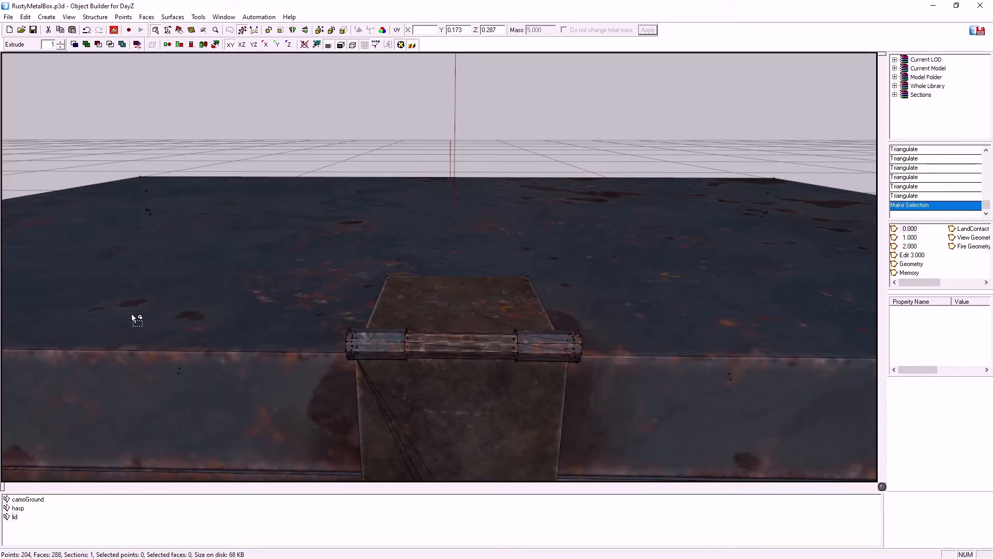
Recall the named selection lid, add the hinge's middle barrel, and redefine lid with the combined geometry
double_click(13, 516)
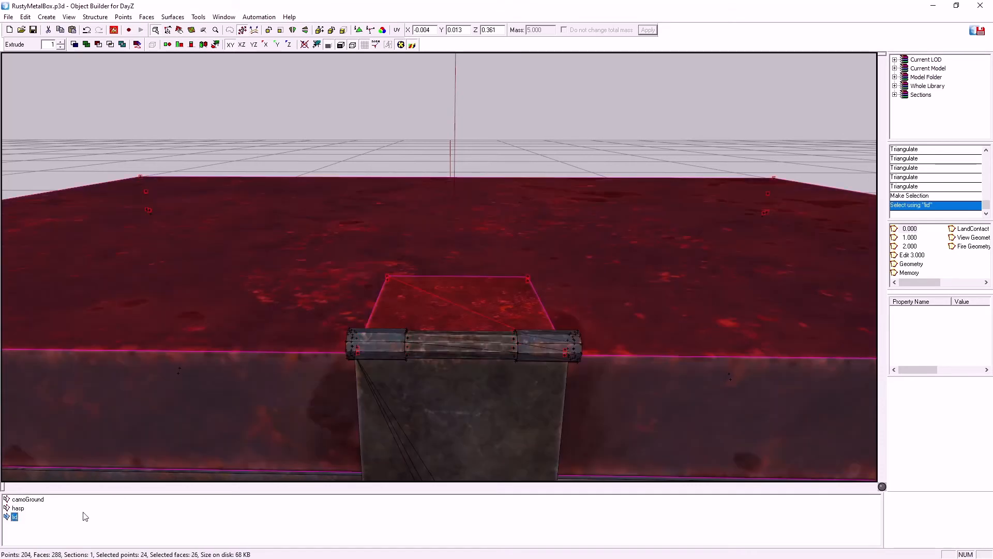
left_click(517, 348, "shift")
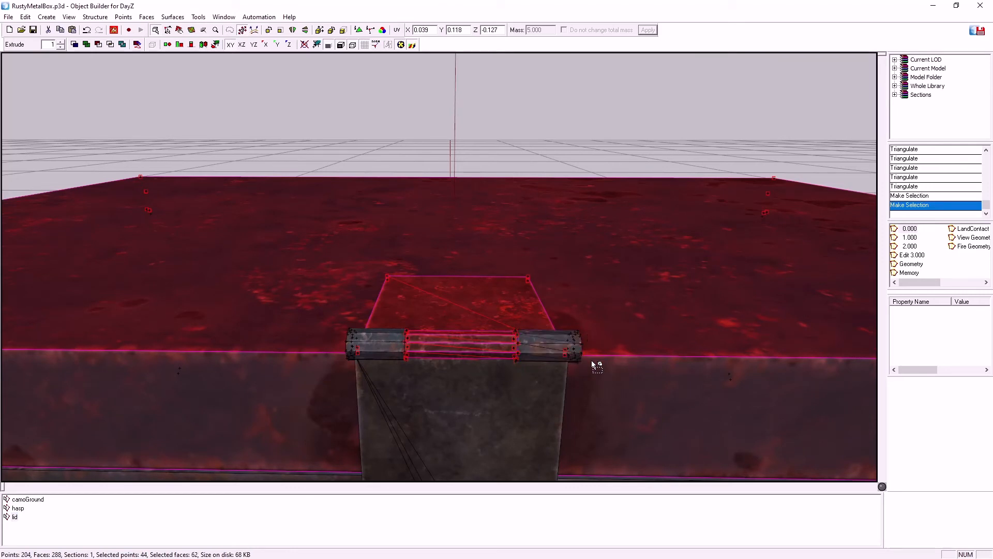
right_click(10, 517)
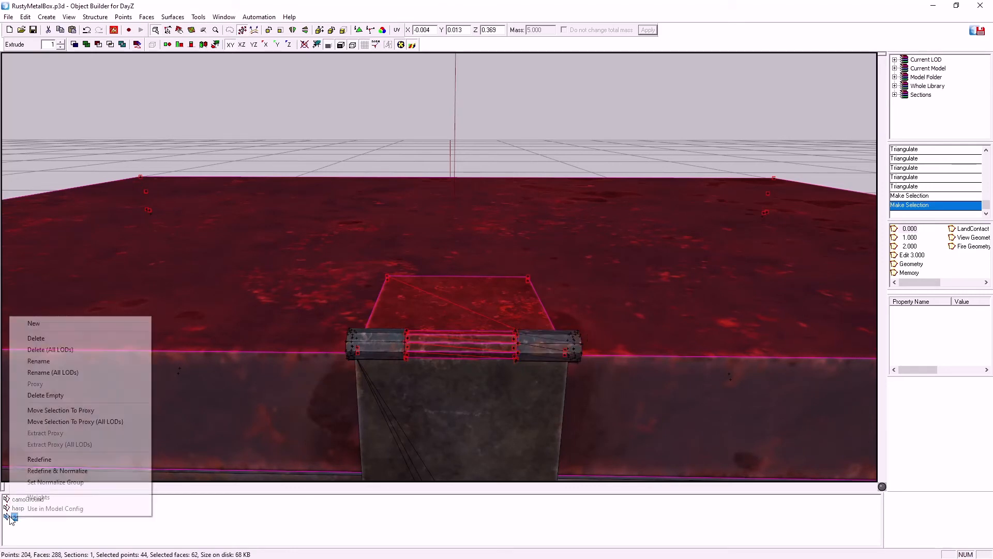
left_click(38, 459)
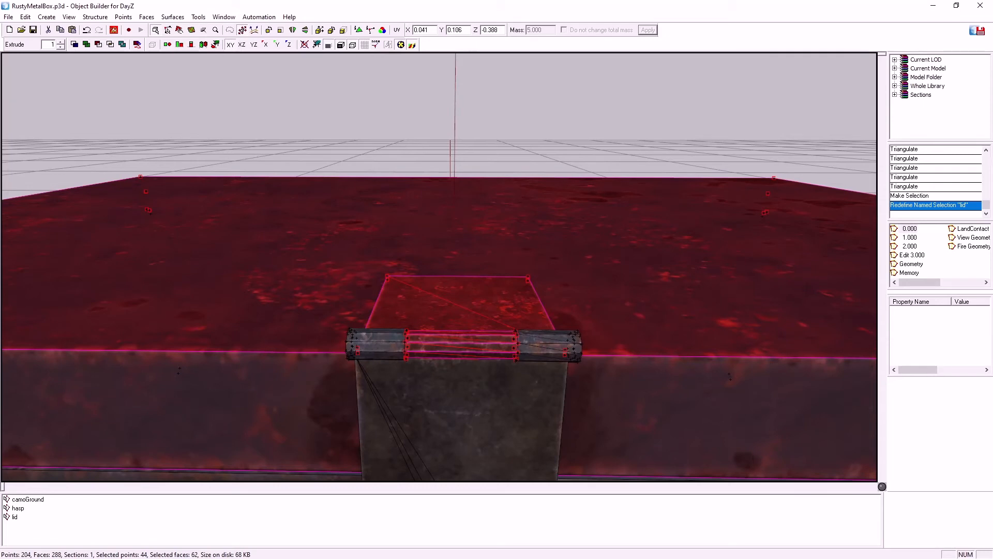
Switch to model.cfg in Notepad++, set angle1 of the class hasp animation to 1.850049 and save the file
key("alt+Tab")
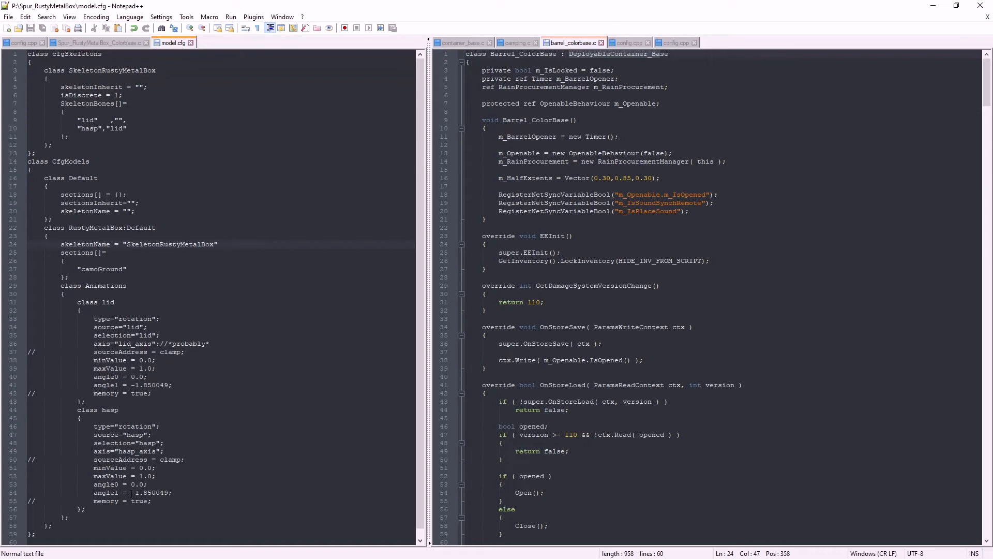
double_click(133, 493)
key("Delete")
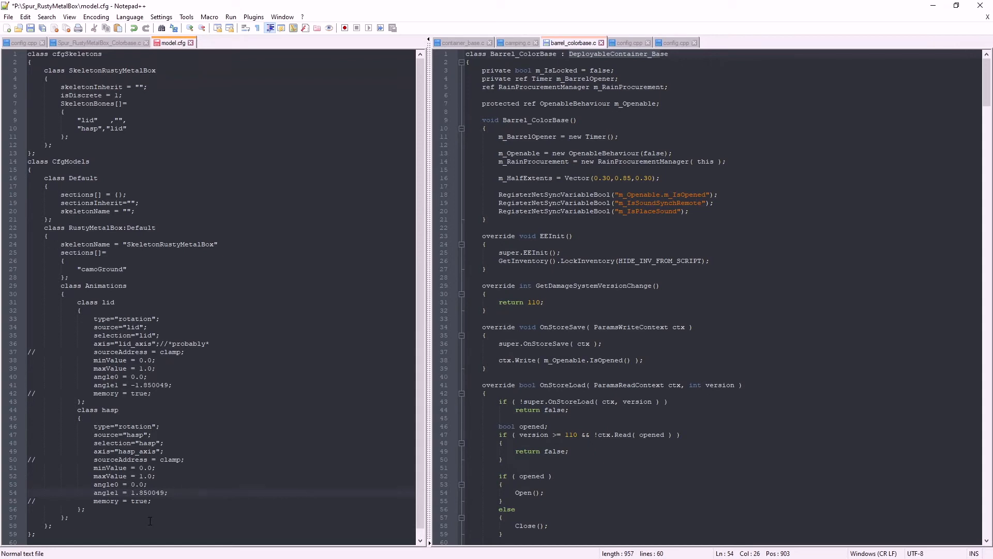
left_click(31, 29)
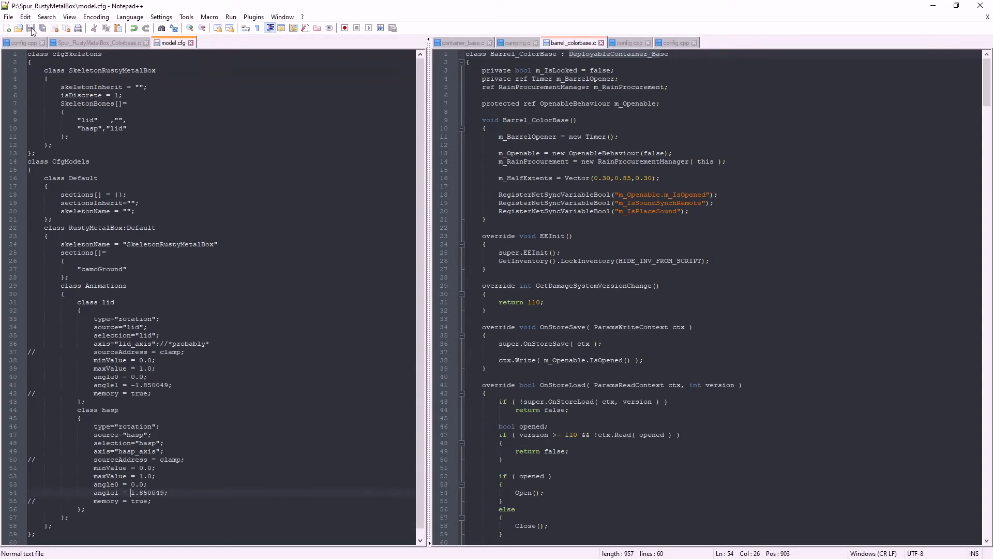
left_click(933, 5)
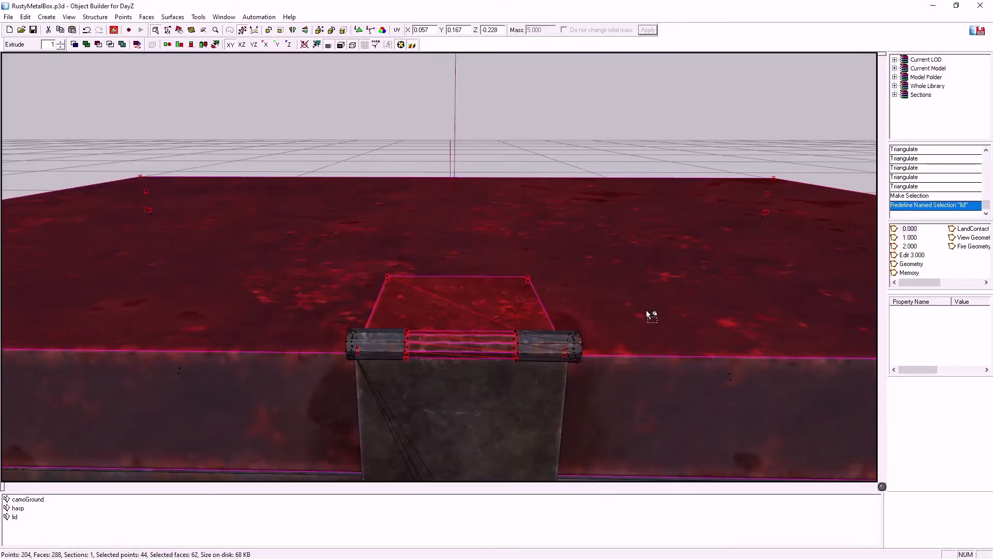
Return to Object Builder, clear the selection and restart the Buldozer preview with the box in close view
left_click(272, 97)
left_click(113, 27)
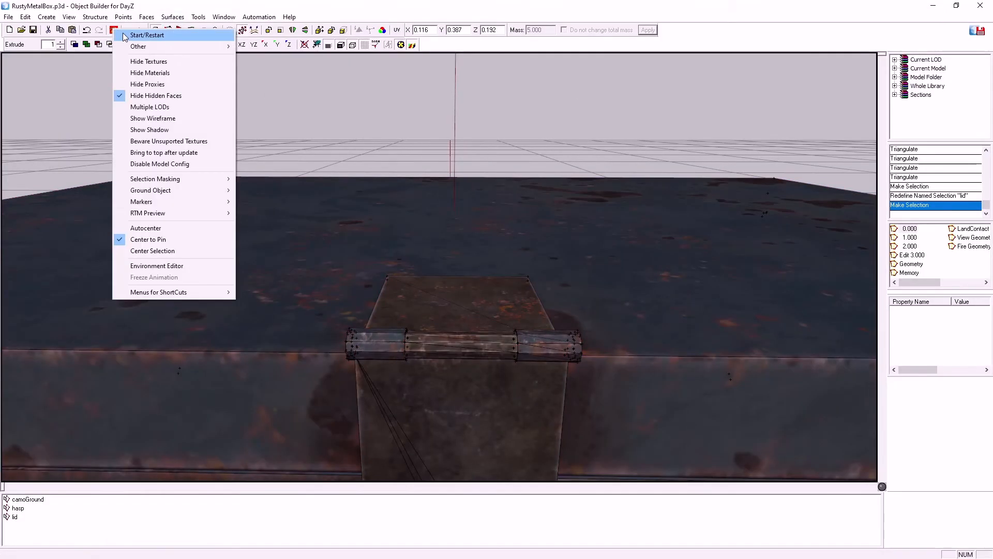
left_click(125, 35)
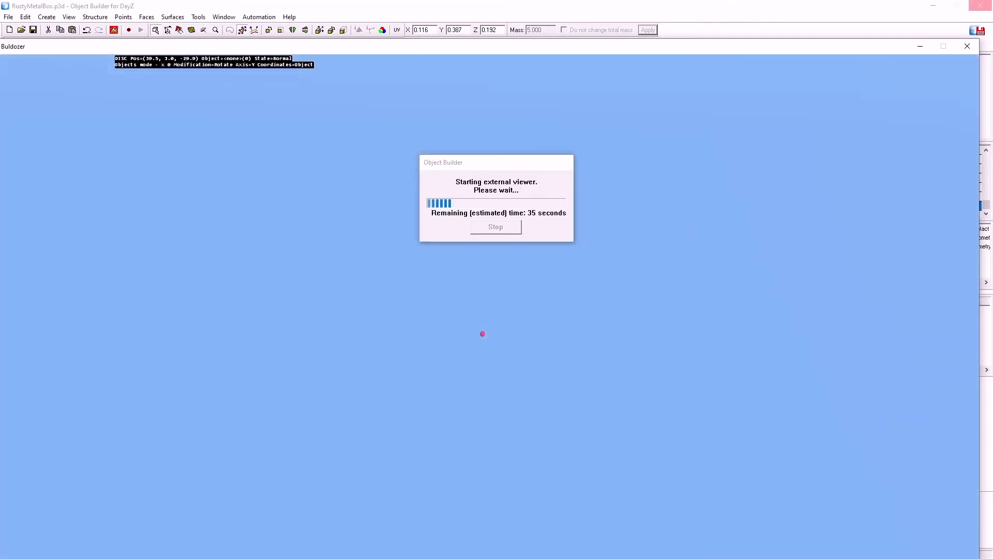
scroll(490, 307, "up", 10)
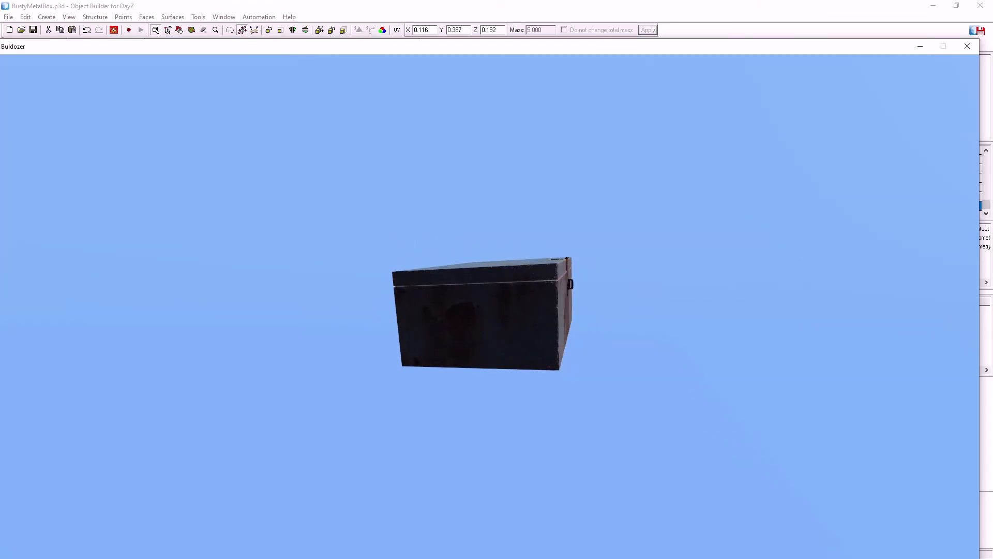
Switch to the hasp animation and play it back and forth to check the hasp's rotation direction and range
key("bracketright")
key("bracketright")
scroll(490, 307, "up", 10)
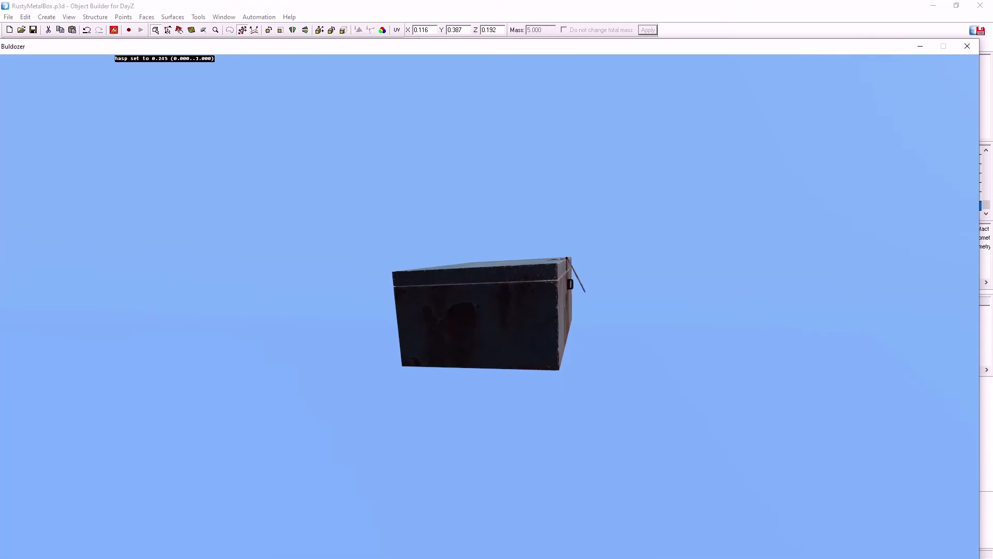
scroll(490, 306, "down", 3)
scroll(490, 306, "down", 10)
scroll(490, 306, "up", 10)
scroll(489, 306, "down", 10)
scroll(489, 306, "up", 10)
scroll(490, 306, "down", 4)
scroll(489, 307, "up", 3)
scroll(490, 306, "down", 4)
scroll(490, 307, "up", 4)
scroll(489, 306, "down", 8)
scroll(490, 306, "down", 3)
scroll(489, 306, "up", 10)
scroll(489, 306, "down", 6)
Go back to model.cfg in Notepad++, set angle1 of the class hasp animation to 4.850049 and save the file
left_click(449, 5)
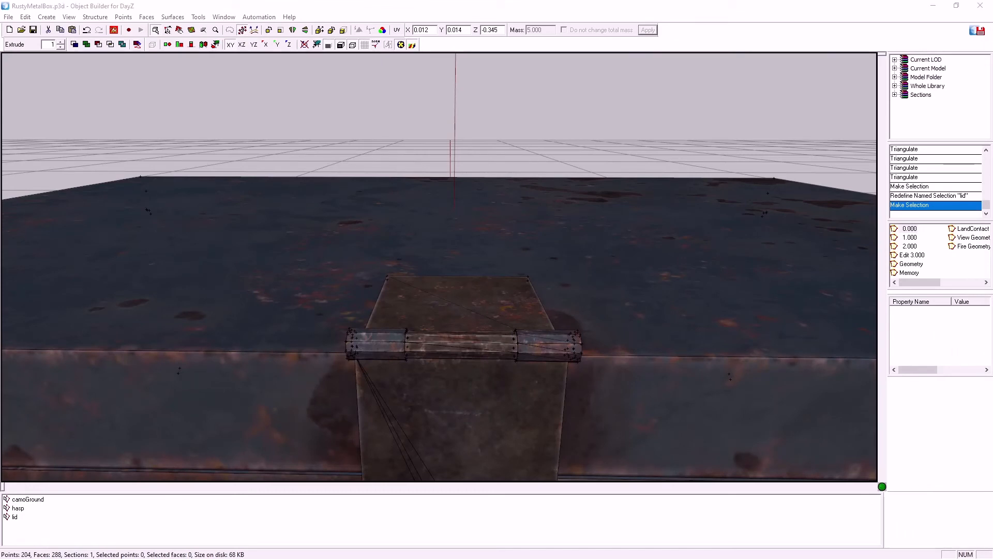
key("alt+Tab")
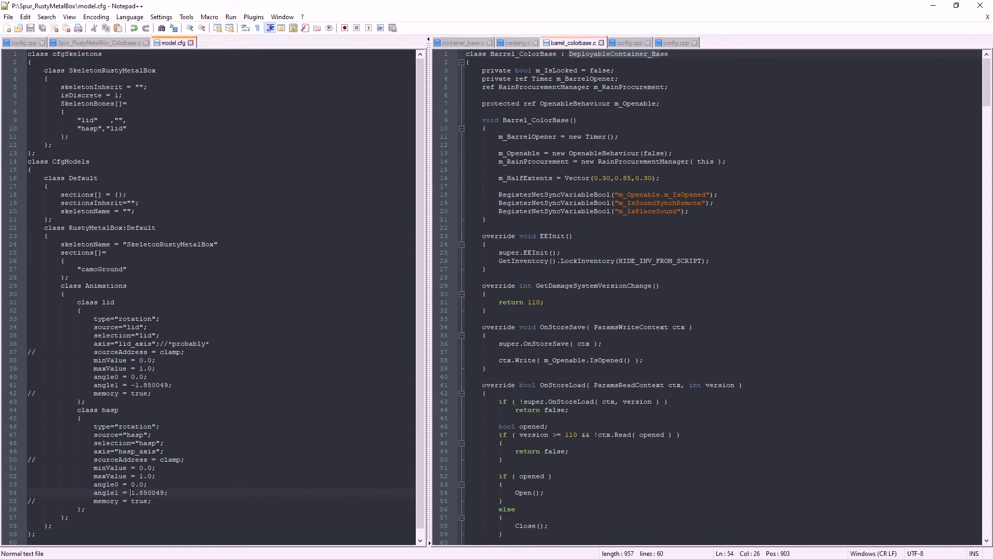
key("shift+Right")
type("4")
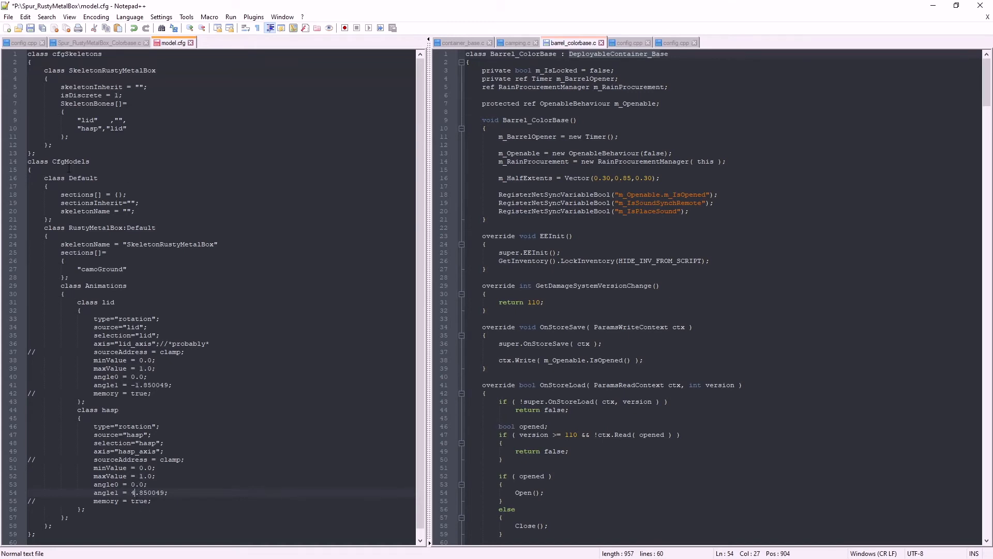
left_click(30, 29)
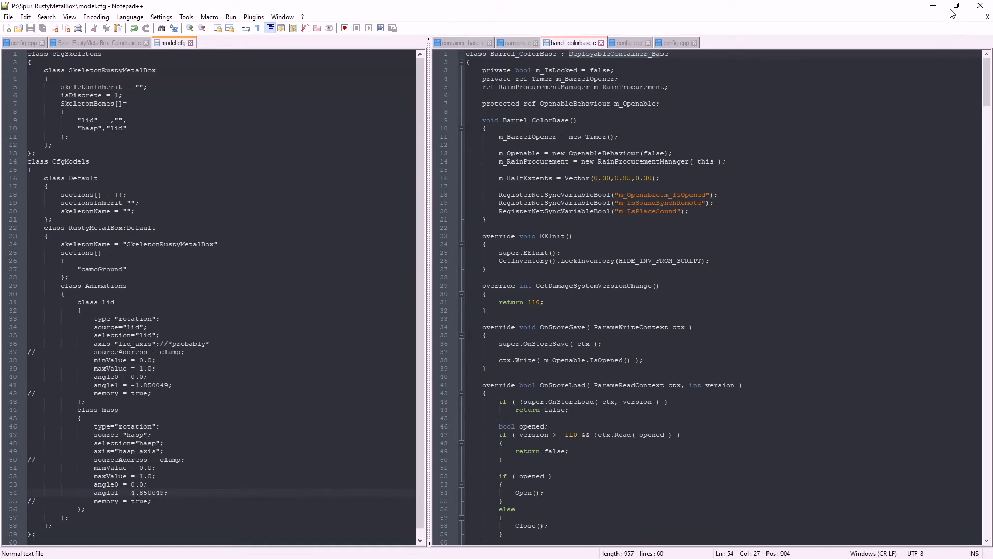
left_click(933, 6)
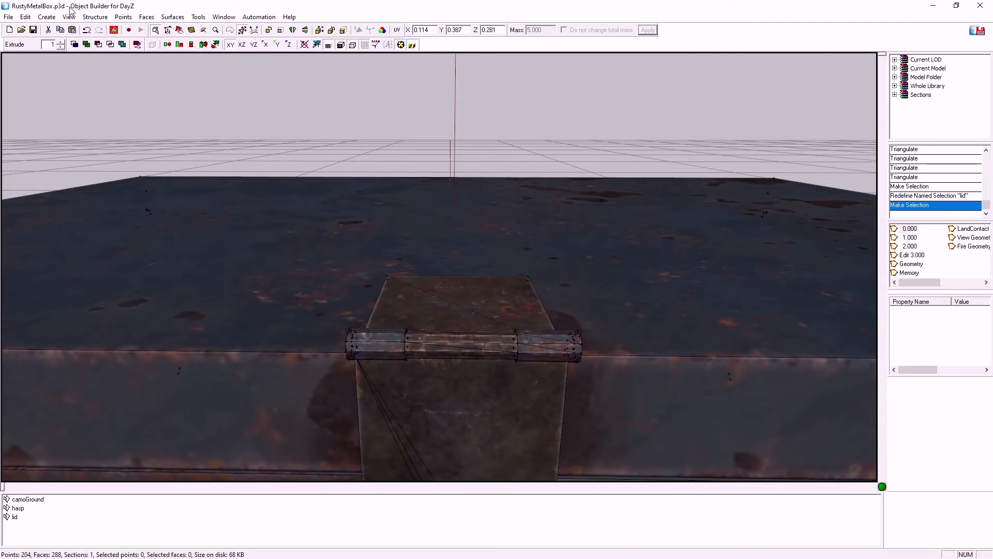
Restart the Buldozer preview and bring the metal box into close view with its hasp side showing
left_click(114, 29)
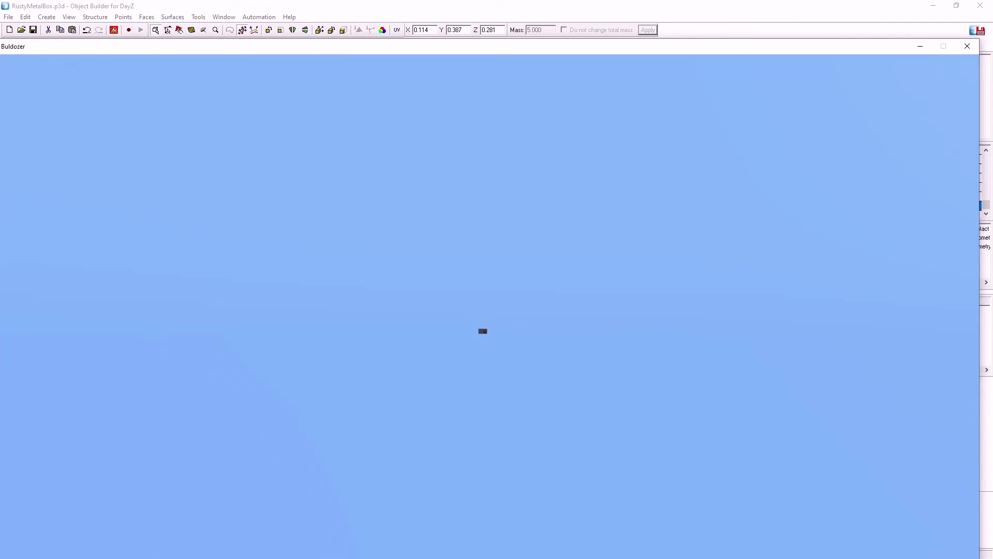
scroll(489, 306, "up", 10)
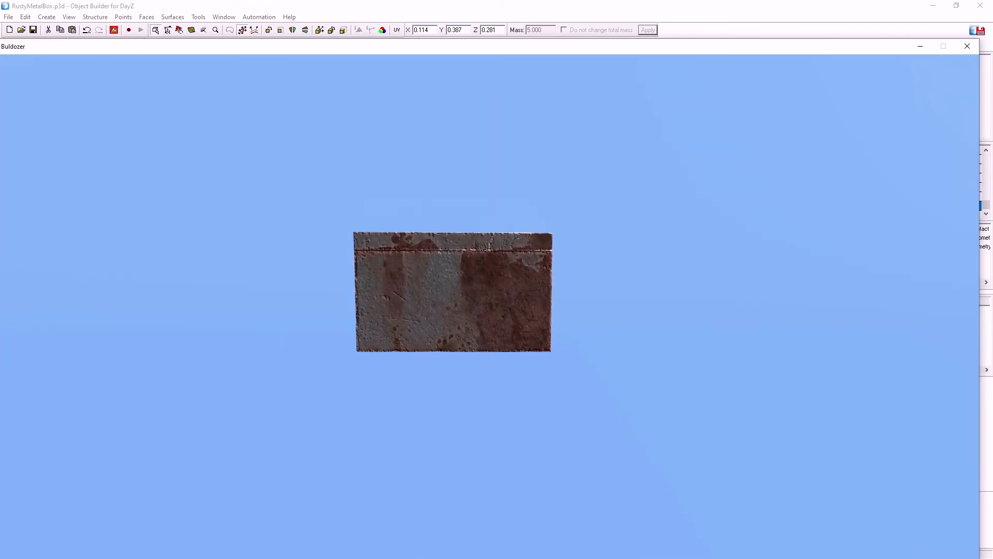
middle_click_drag(489, 306, 527, 320)
Select the hasp animation in Buldozer and play it back and forth to check where the hasp ends up on the lid
key("bracketright")
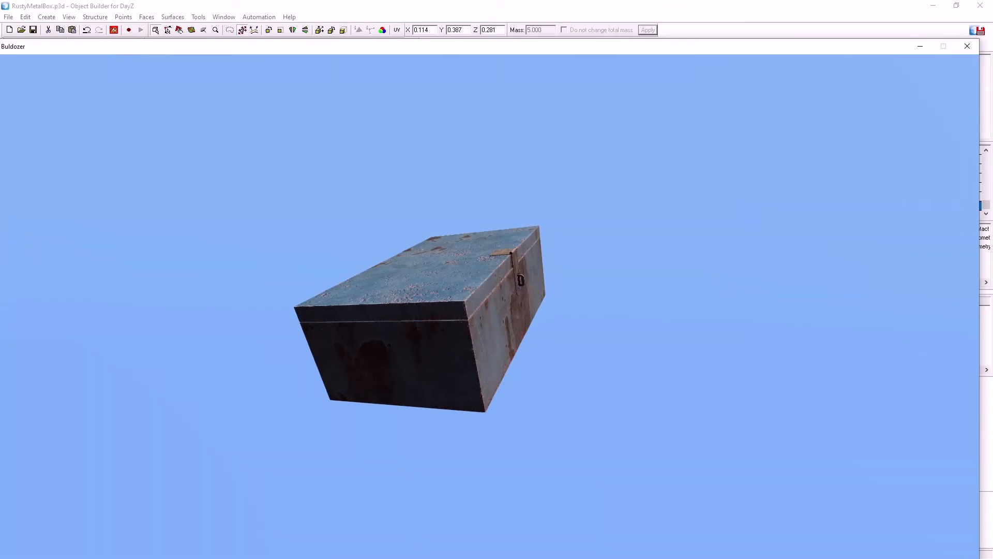
scroll(490, 307, "up", 3)
scroll(489, 306, "down", 3)
key("bracketright")
scroll(518, 264, "up", 10)
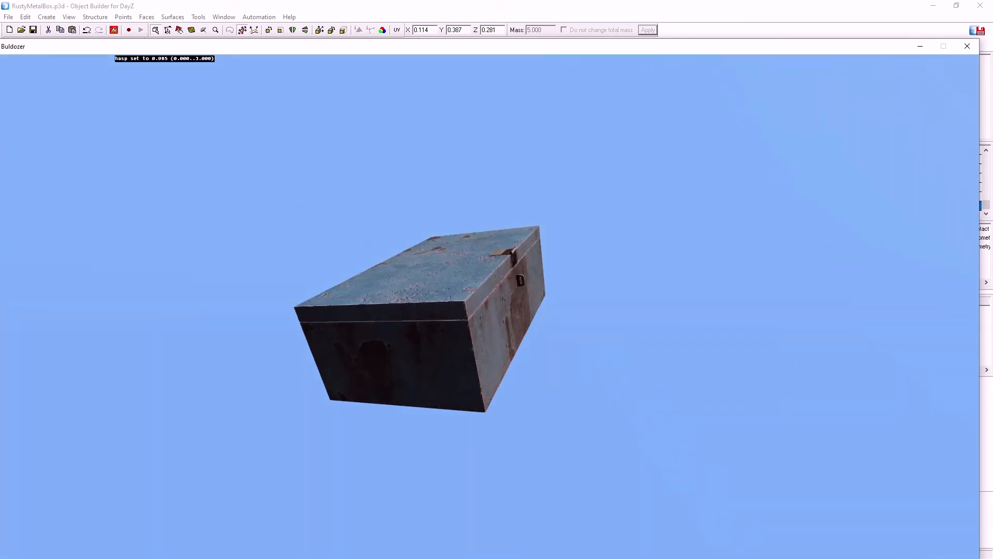
scroll(517, 264, "down", 5)
scroll(517, 264, "up", 6)
scroll(517, 264, "down", 5)
scroll(518, 264, "up", 5)
scroll(517, 264, "down", 3)
scroll(518, 264, "up", 2)
scroll(518, 264, "down", 1)
scroll(517, 264, "up", 2)
scroll(518, 264, "down", 5)
scroll(517, 264, "up", 5)
scroll(518, 264, "down", 3)
scroll(517, 264, "up", 4)
scroll(518, 264, "down", 5)
scroll(517, 264, "up", 5)
scroll(517, 264, "down", 4)
scroll(518, 264, "up", 4)
scroll(518, 264, "down", 1)
scroll(518, 264, "up", 1)
scroll(517, 264, "down", 5)
scroll(517, 263, "up", 5)
Switch to model.cfg in Notepad++, set angle1 of the class hasp animation to 3.850049 and save the file
left_click(614, 4)
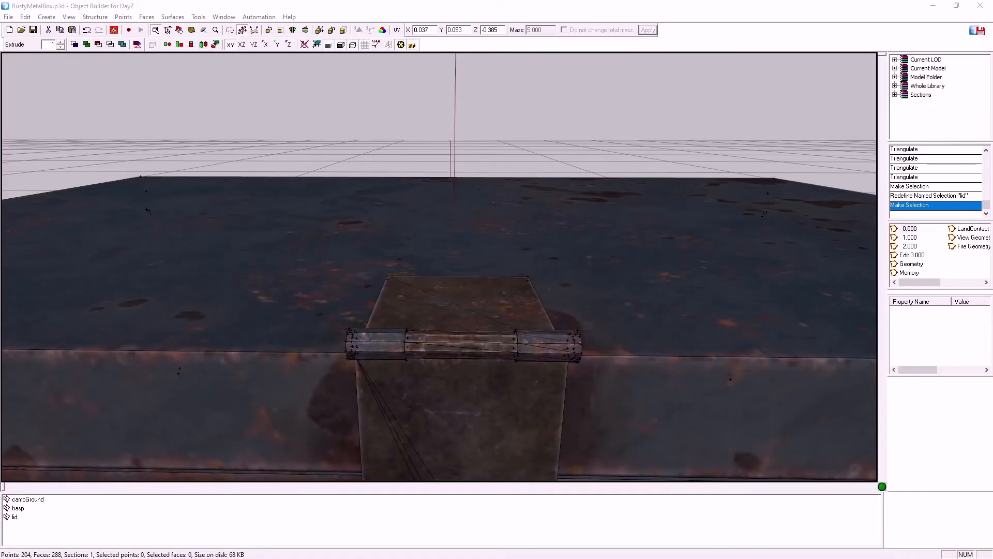
key("alt+Tab")
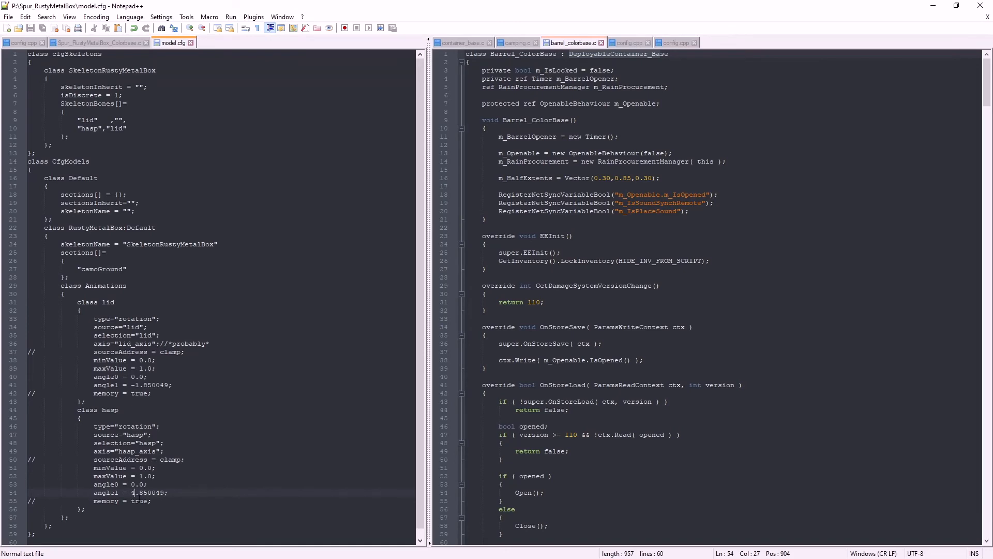
key("BackSpace")
type("3")
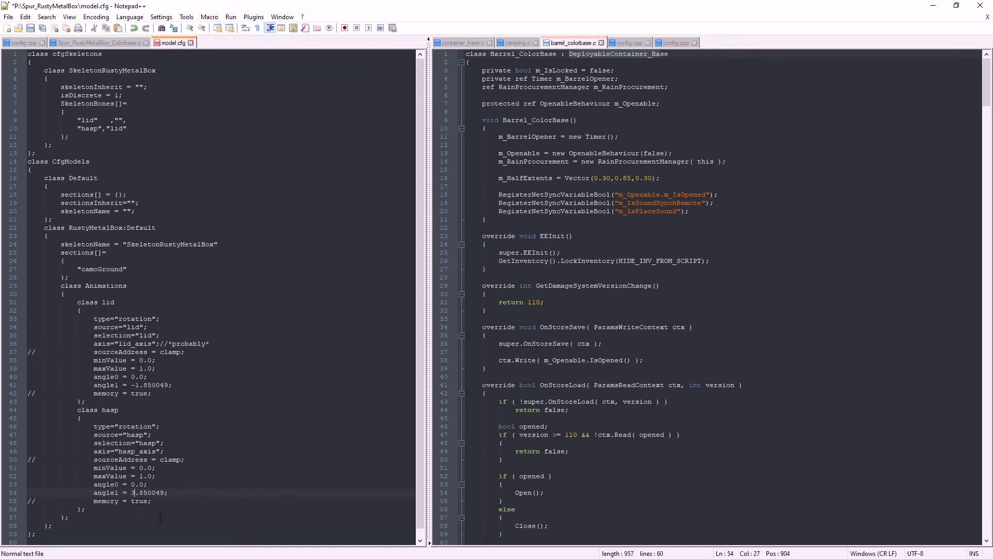
left_click(30, 28)
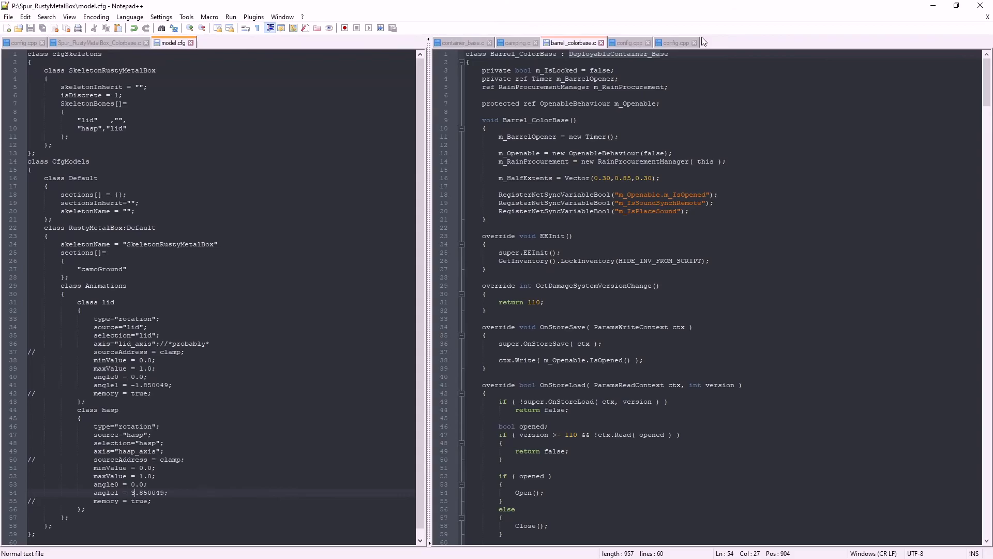
Return to Object Builder, restart the Buldozer preview and play the hasp animation to check its end position
left_click(933, 5)
right_click(114, 35)
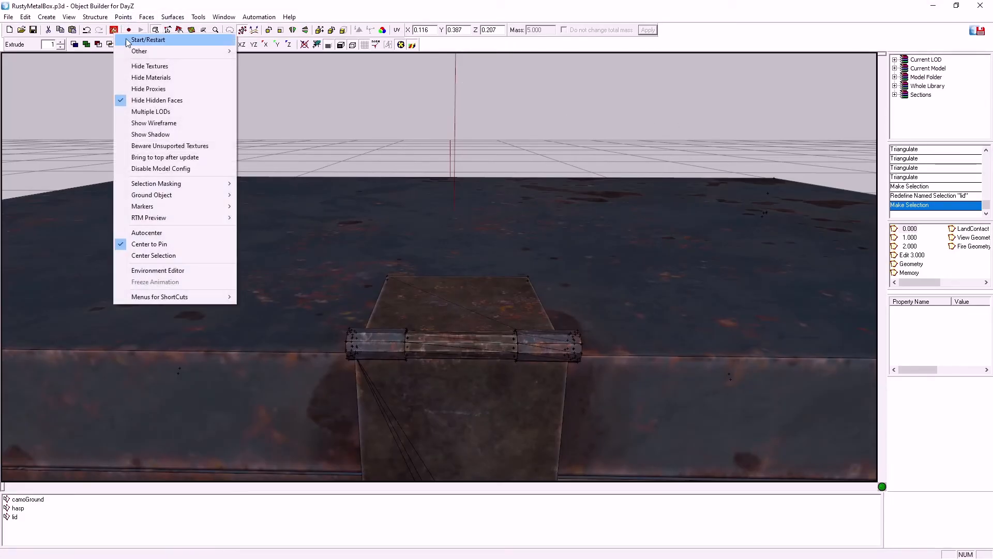
left_click(123, 40)
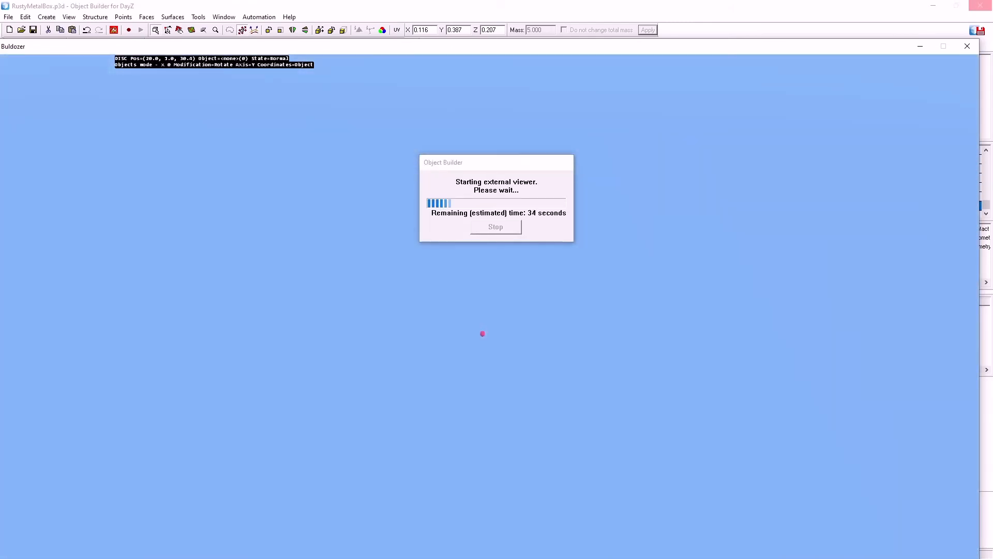
key("w")
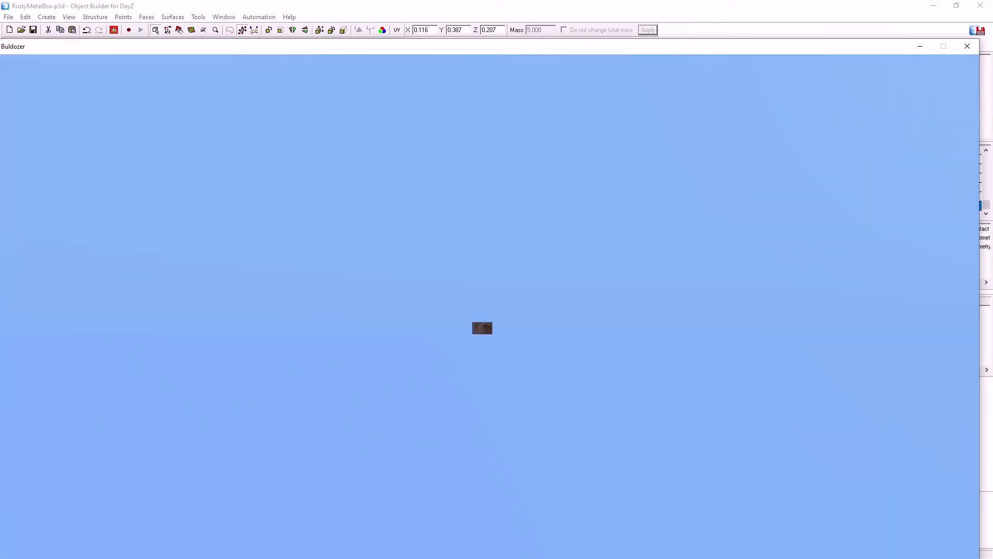
key("w")
key("d")
key("a")
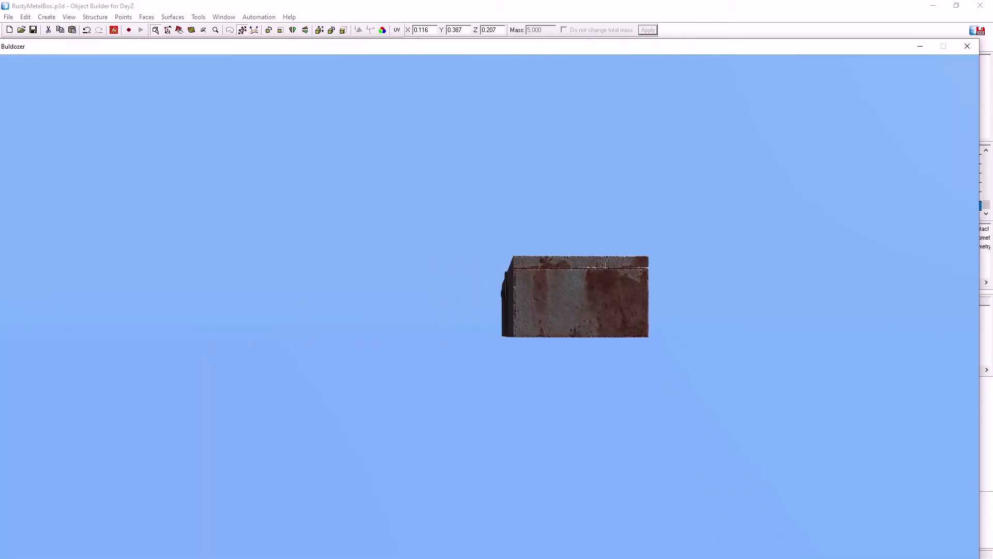
key("s")
key("d")
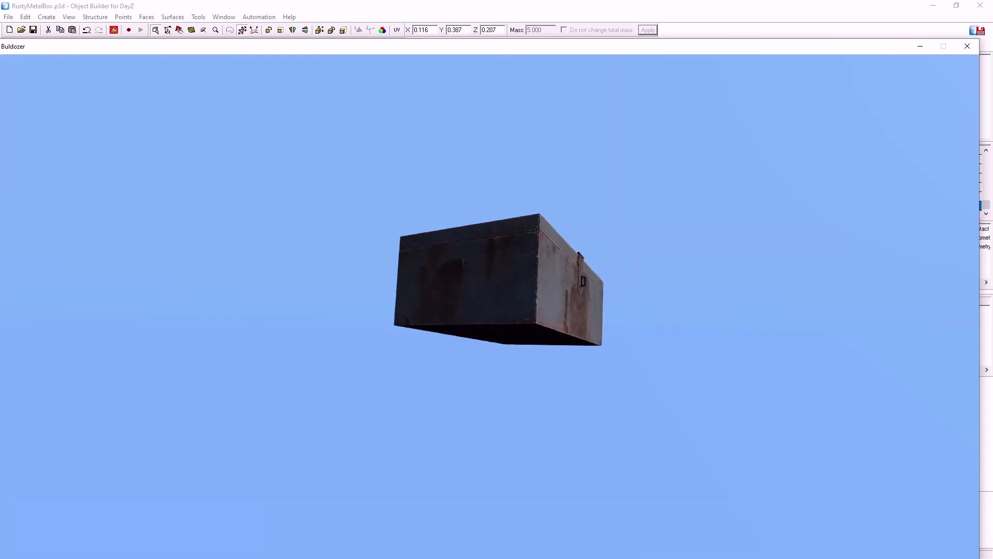
key("]")
scroll(489, 306, "up", 10)
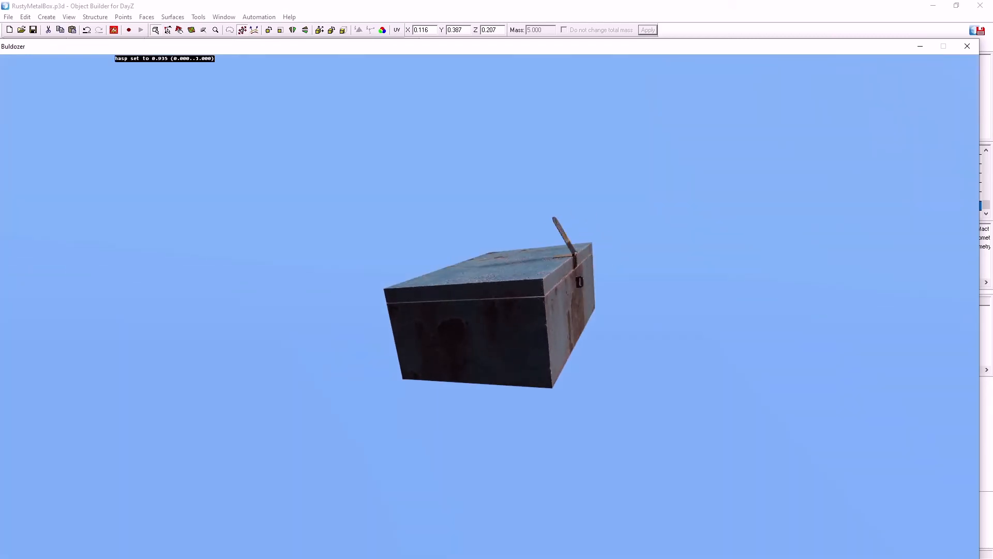
Go back to model.cfg in Notepad++, set angle1 of the class hasp animation to 4.60049 and save the file
key("alt+Tab")
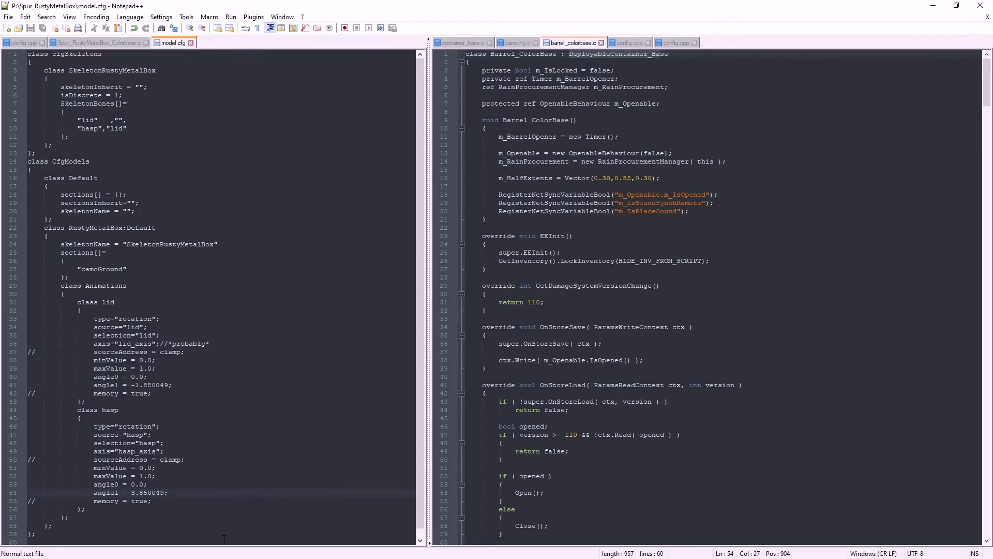
key("shift+Left")
type("4")
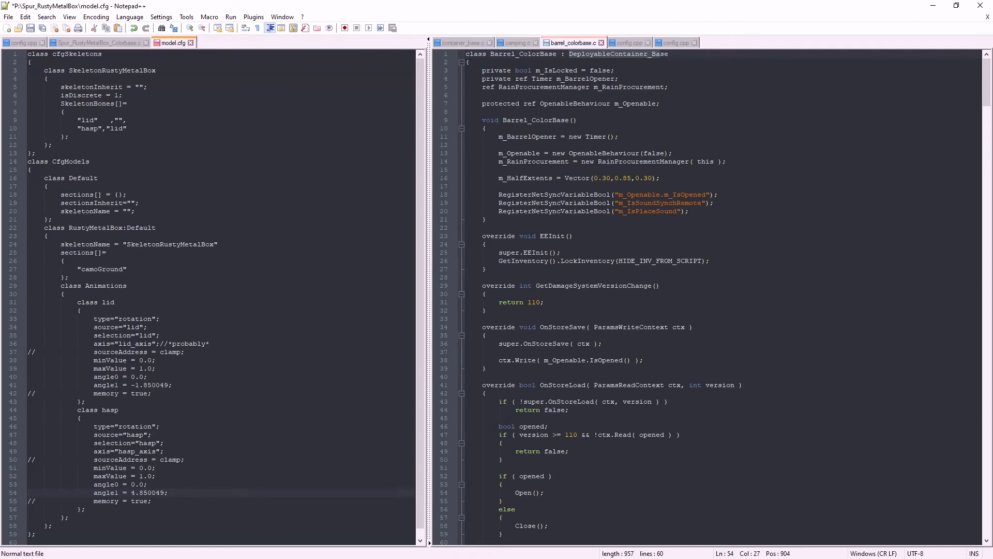
key("Right")
key("shift+Right")
type("6")
left_click(29, 29)
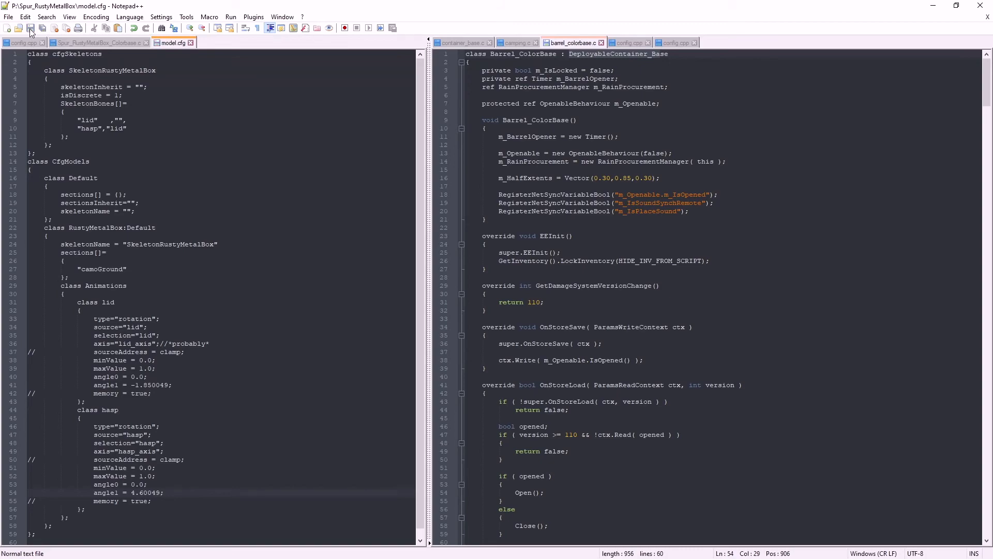
Return to Object Builder, close the old Buldozer preview and restart it with the box's top and hasp in view
left_click(934, 6)
scroll(489, 306, "up", 1)
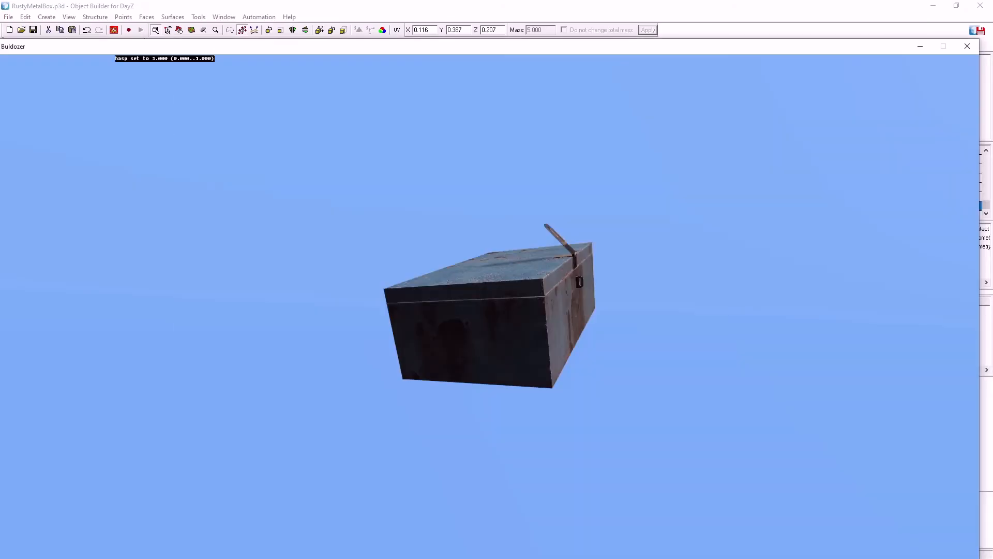
left_click(967, 46)
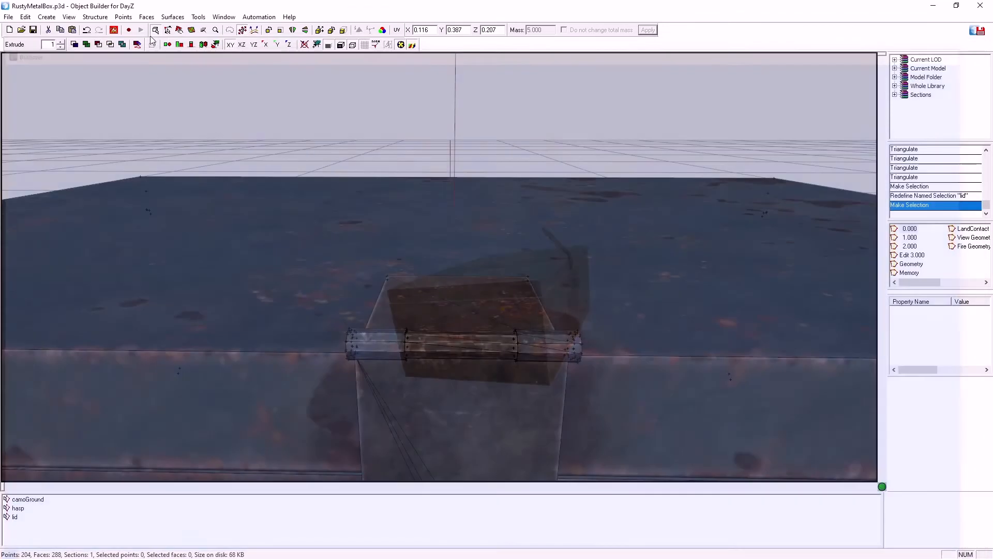
left_click(114, 30)
left_click(135, 36)
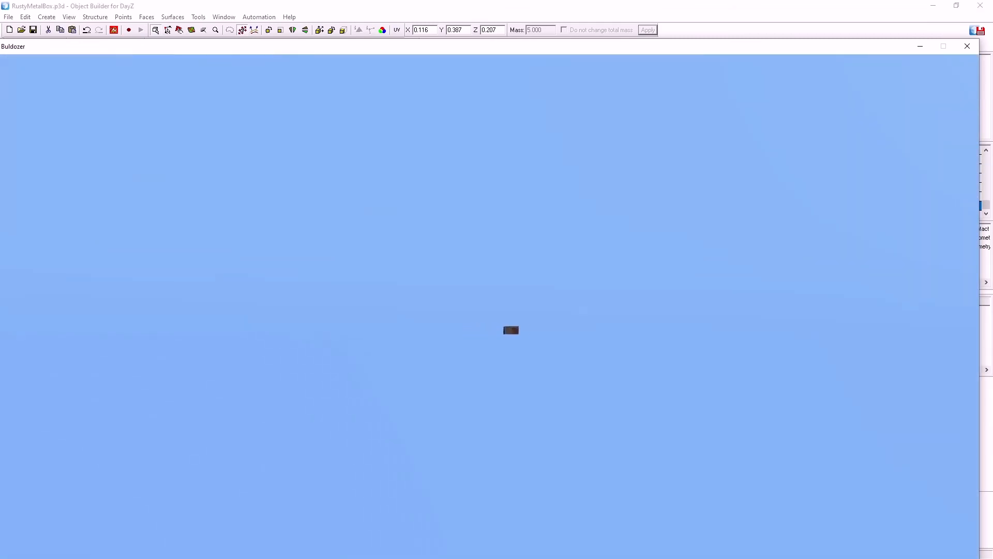
scroll(489, 306, "up", 10)
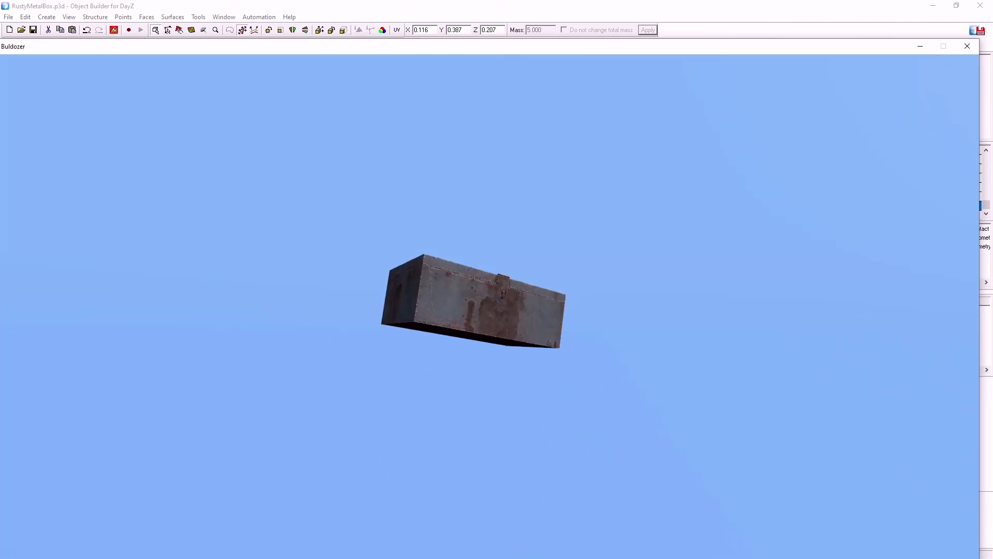
left_click_drag(490, 306, 584, 367)
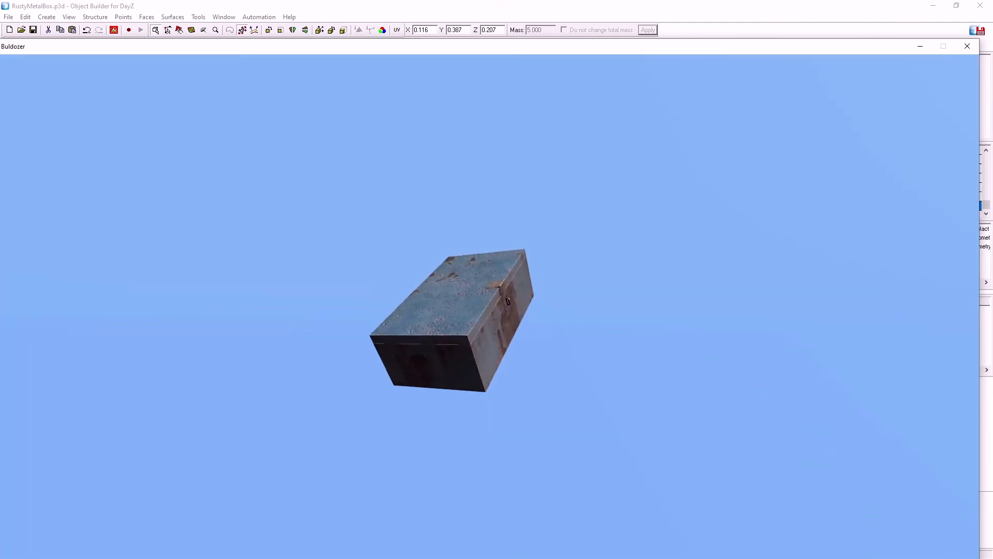
Play the hasp animation, swing the lid open and shut, and play the hasp back to check both rotations
key("bracketright")
scroll(490, 306, "up", 10)
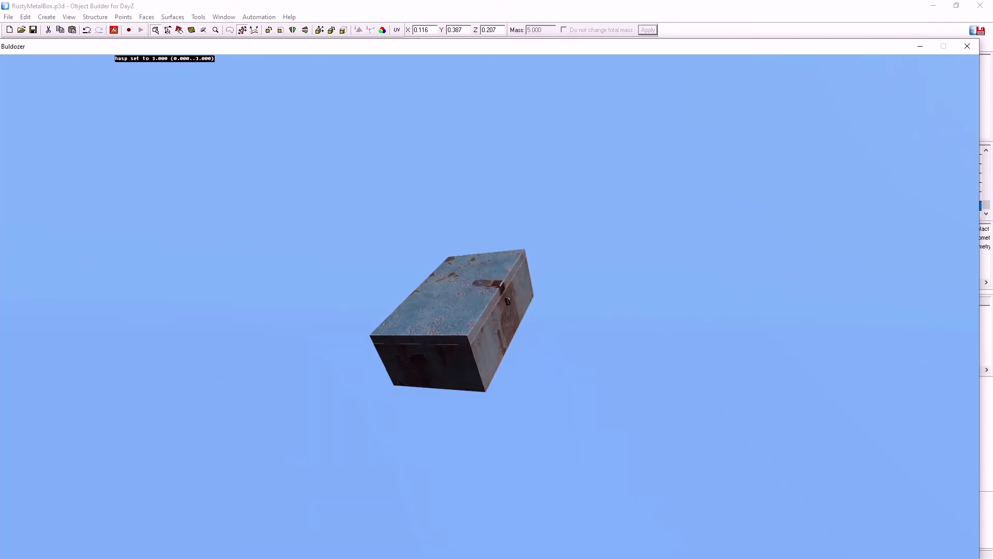
right_click_drag(489, 306, 489, 259)
left_click_drag(489, 307, 414, 357)
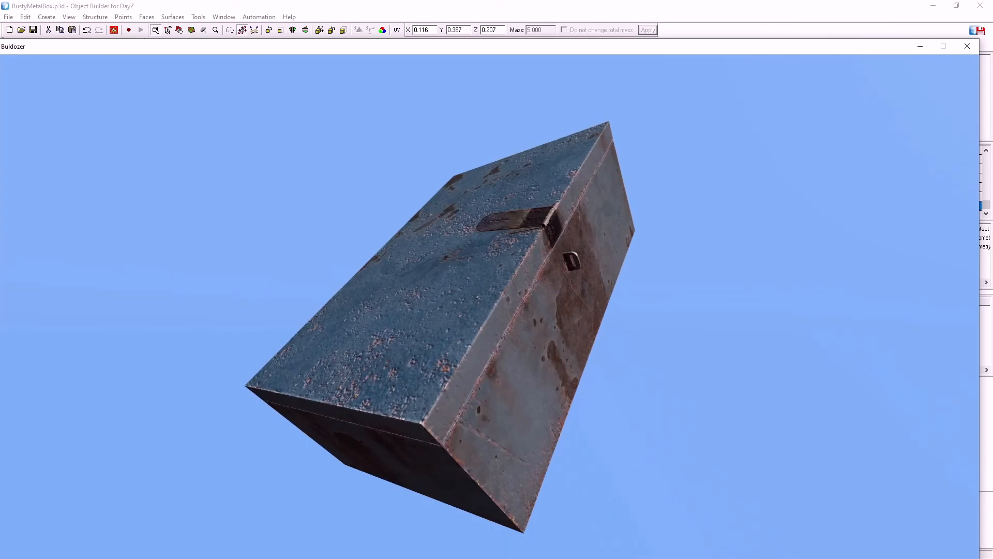
key("bracketright")
scroll(489, 306, "up", 6)
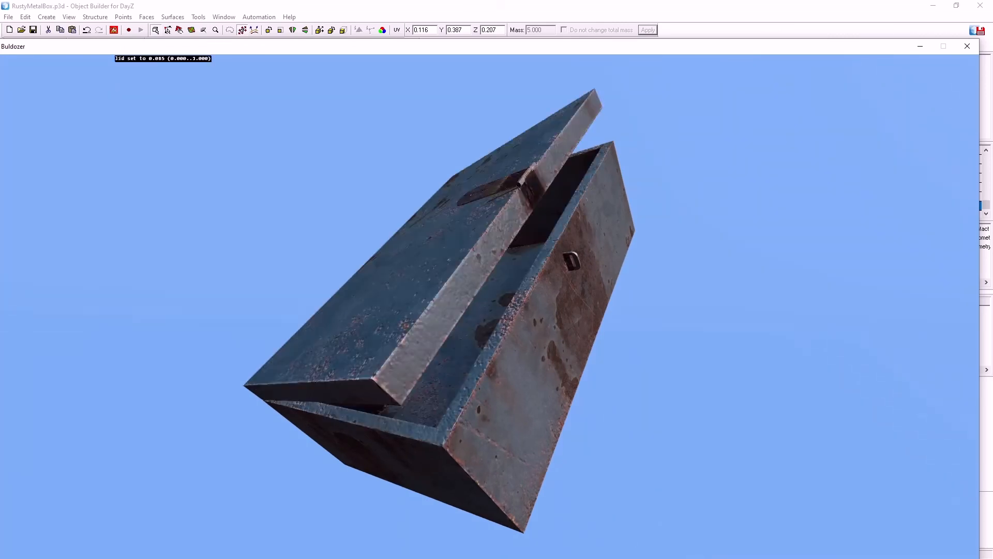
scroll(489, 306, "down", 6)
right_click_drag(489, 306, 489, 362)
left_click_drag(489, 306, 523, 279)
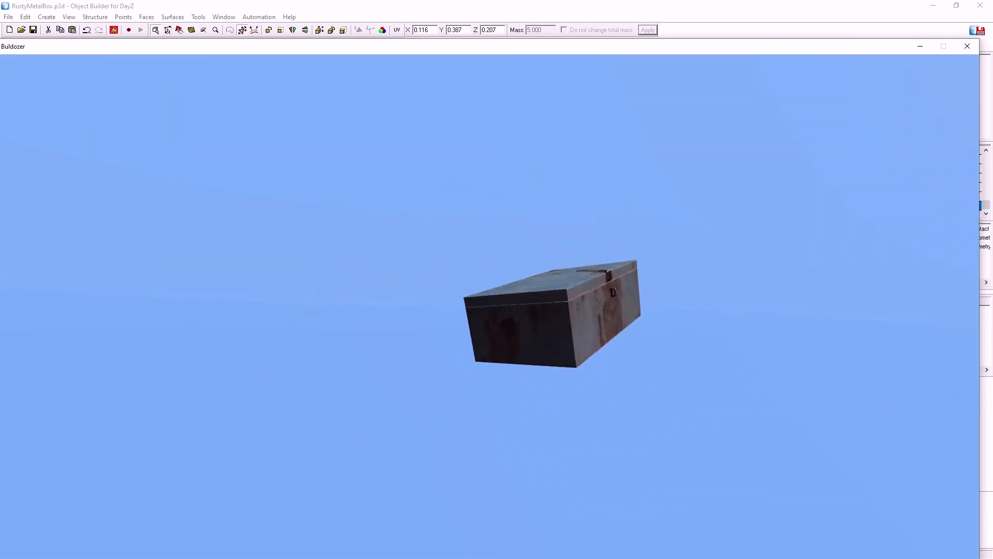
key("bracketright")
scroll(616, 280, "up", 3)
scroll(616, 280, "down", 3)
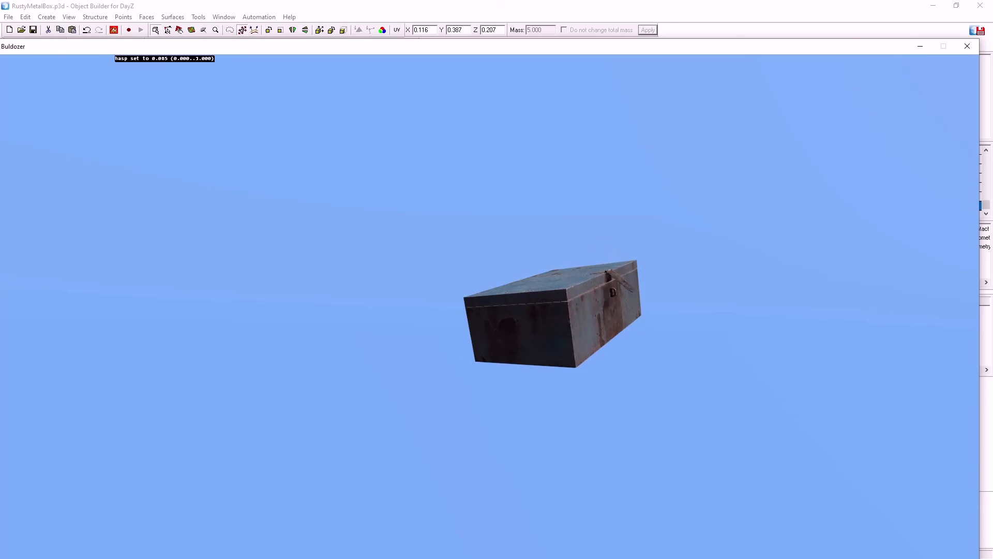
Switch to model.cfg in Notepad++, set the source of the class hasp animation to "lid" and save the file
key("alt+Tab")
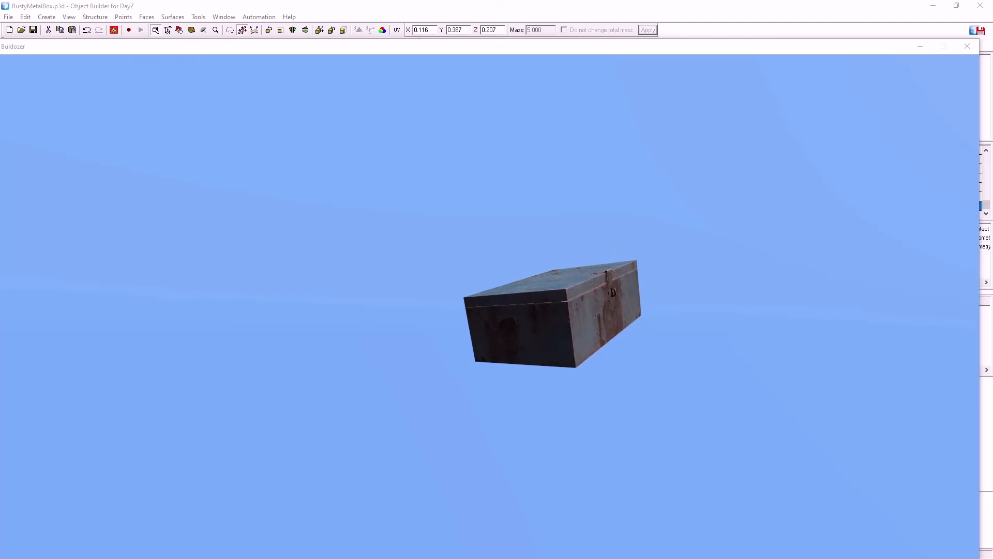
key("alt+Tab")
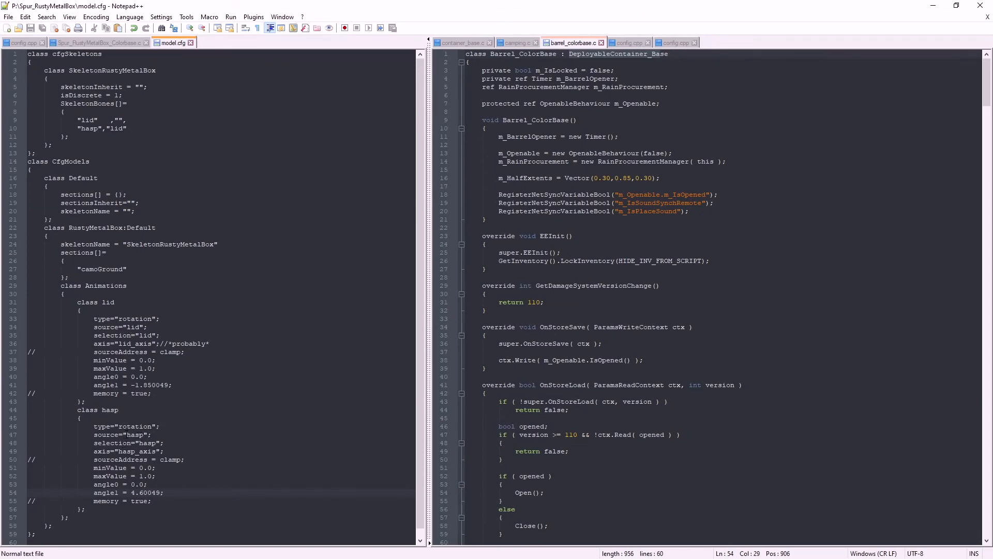
double_click(133, 434)
type("lid")
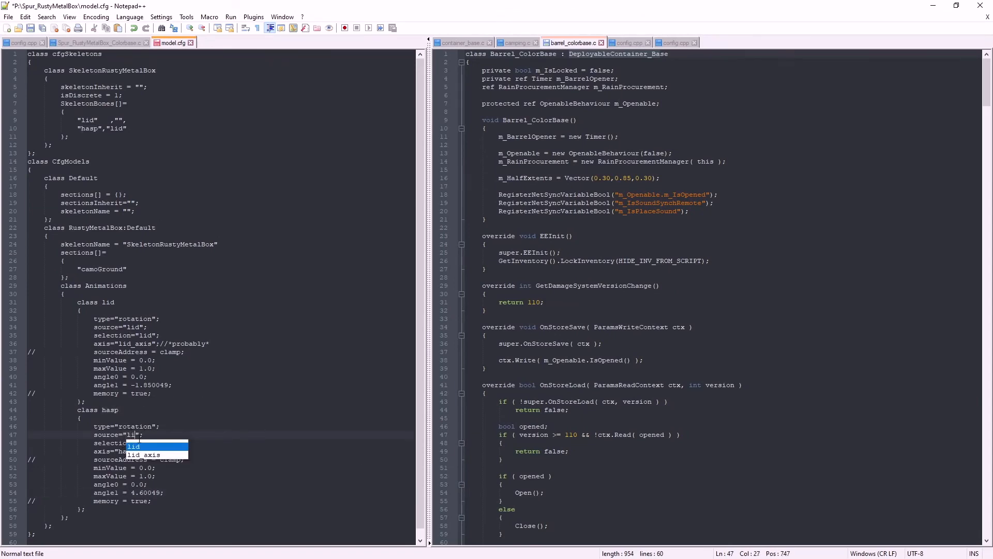
left_click(30, 28)
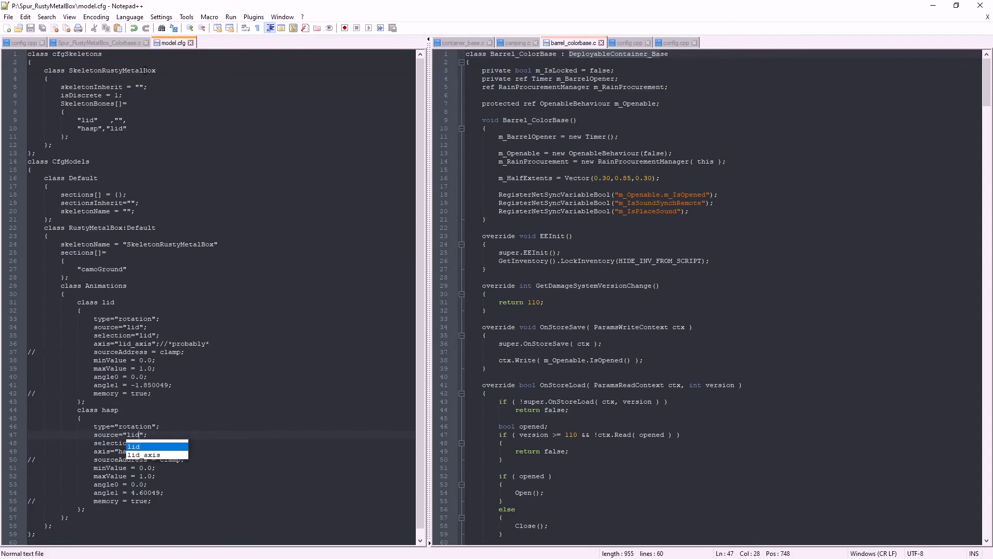
Return to Object Builder, restart the Buldozer preview and bring the box's hasp side into close view
left_click(933, 6)
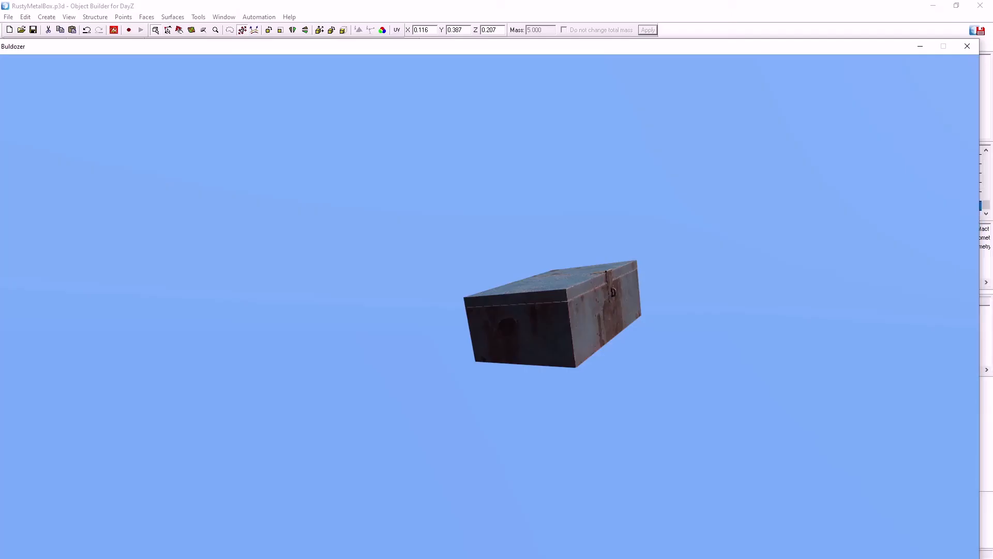
left_click(114, 33)
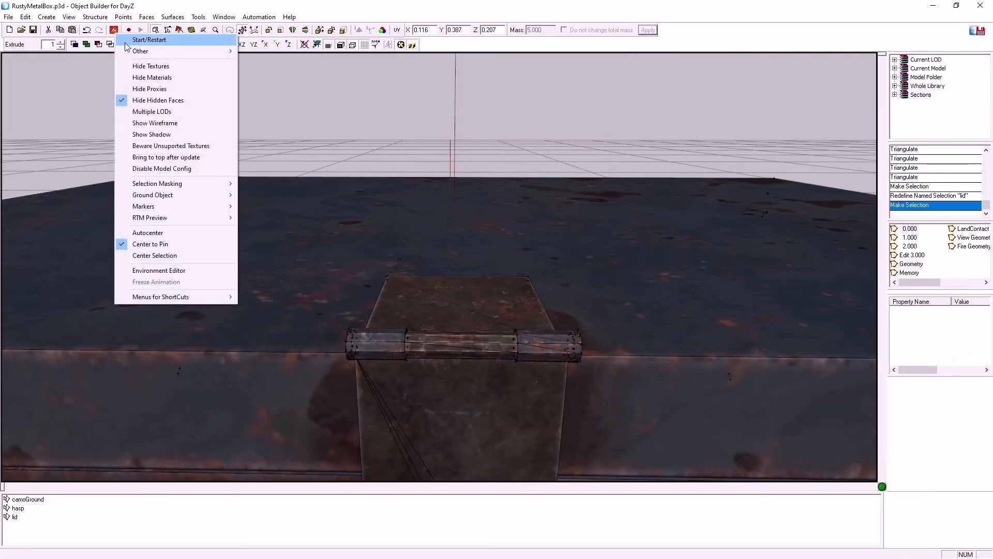
left_click(125, 41)
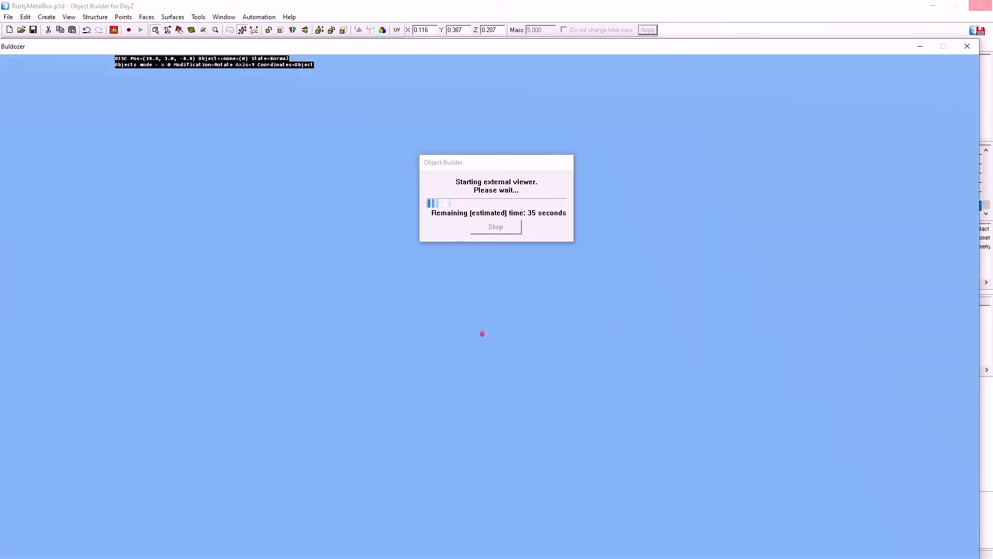
key("w")
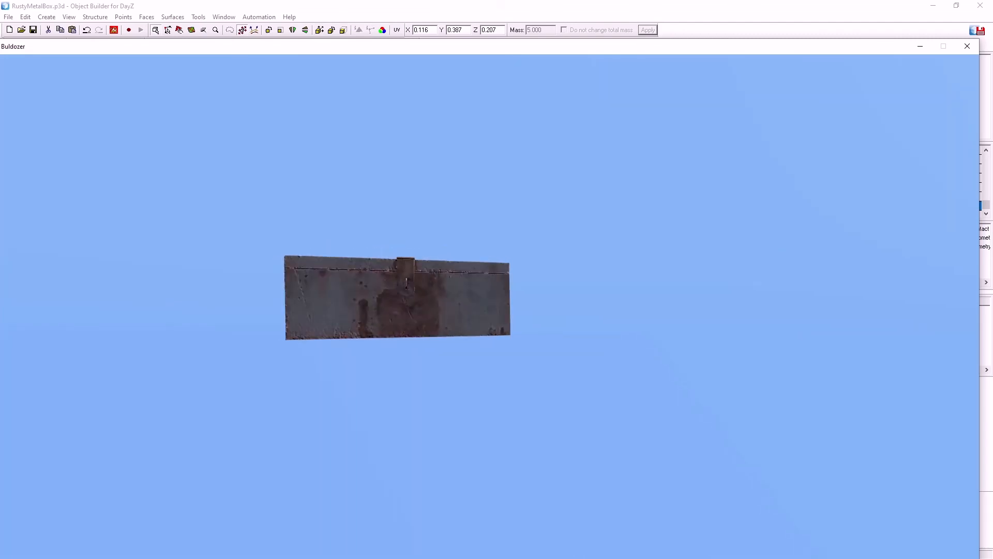
key("w")
key("s")
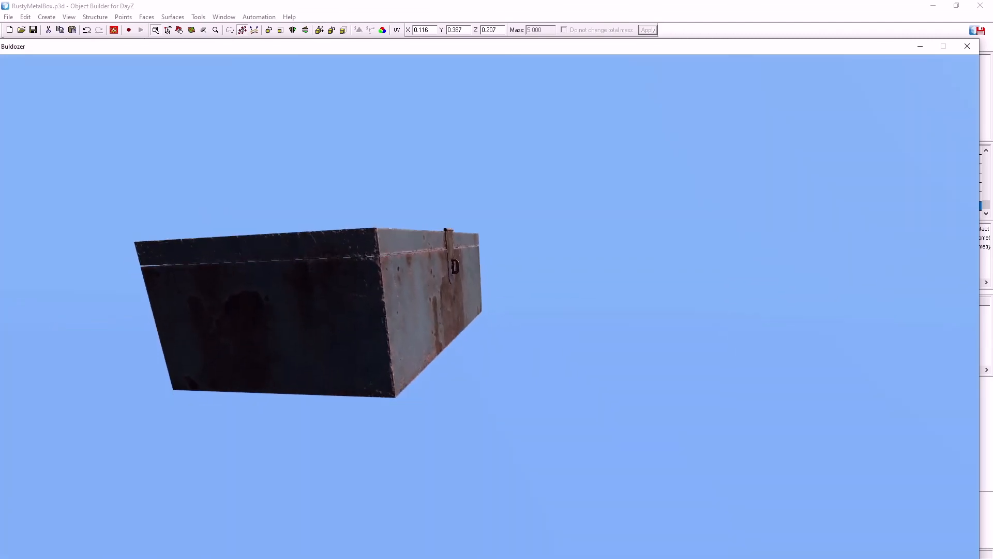
Play the shared lid animation open and shut repeatedly to check how the lid and hasp rotate together
scroll(306, 233, "up", 10)
scroll(305, 232, "down", 10)
scroll(305, 233, "up", 10)
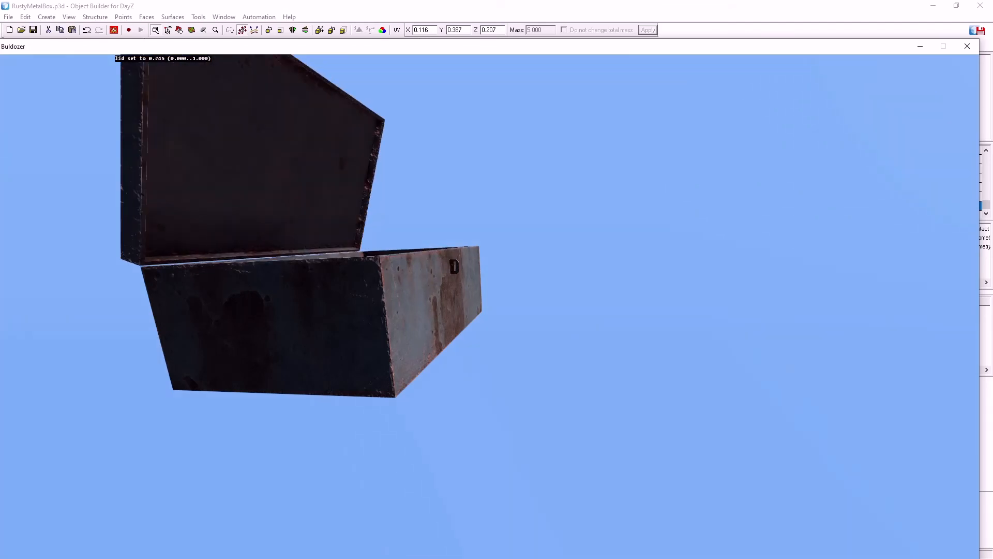
scroll(305, 233, "down", 10)
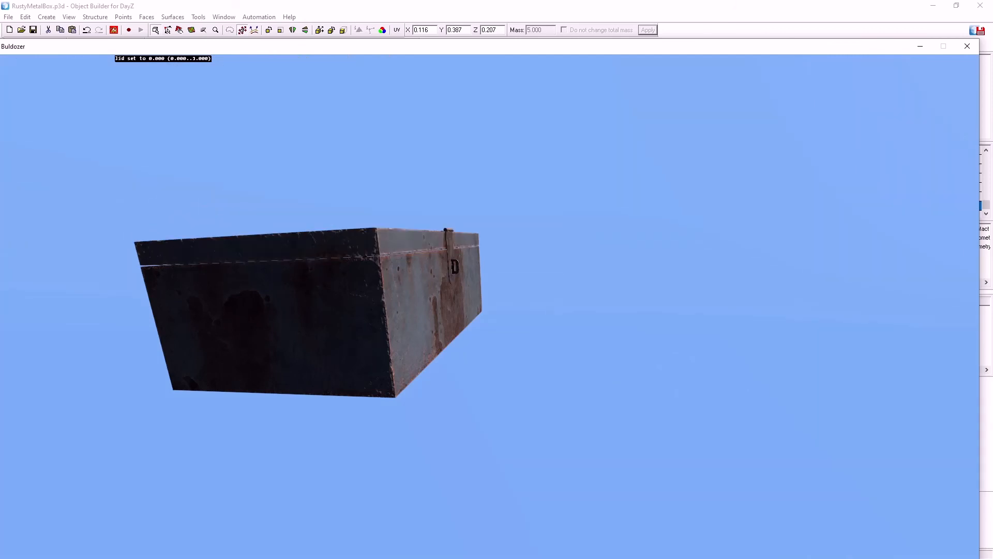
scroll(305, 233, "up", 10)
scroll(305, 233, "down", 10)
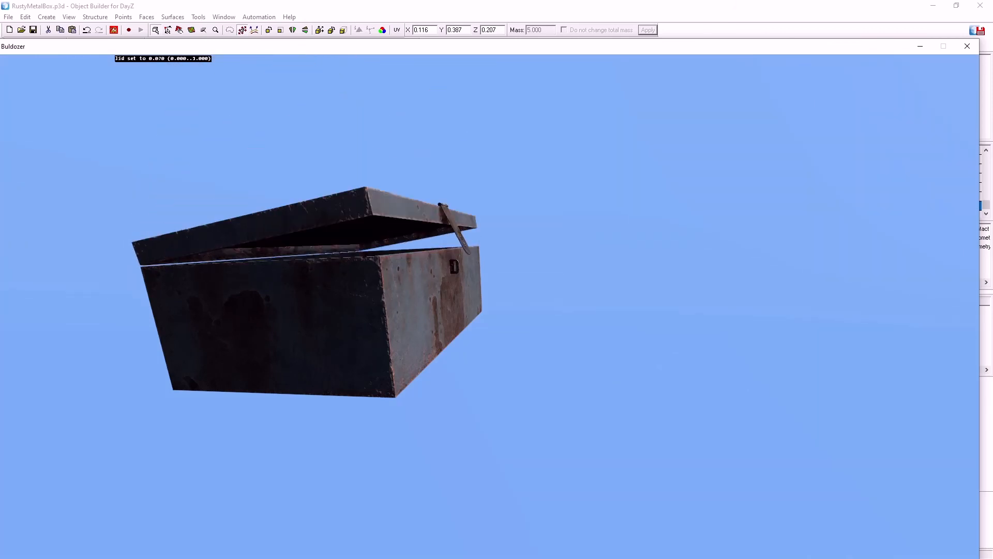
scroll(305, 233, "up", 12)
scroll(305, 233, "down", 6)
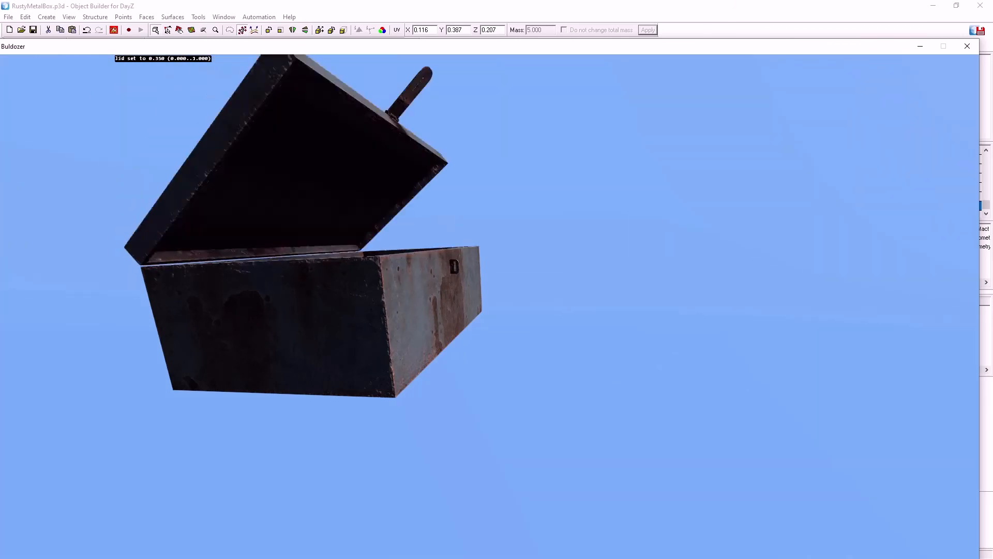
scroll(305, 233, "up", 8)
scroll(305, 233, "down", 15)
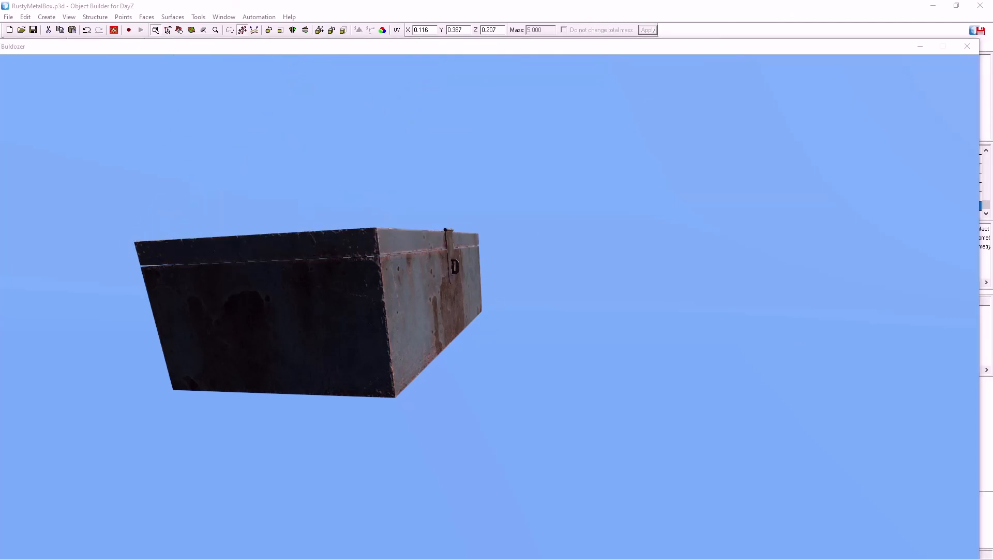
Switch to model.cfg in Notepad++, set minValue of class lid to 0.4 and maxValue of class hasp to 0.4, and save the file
key("alt+Tab")
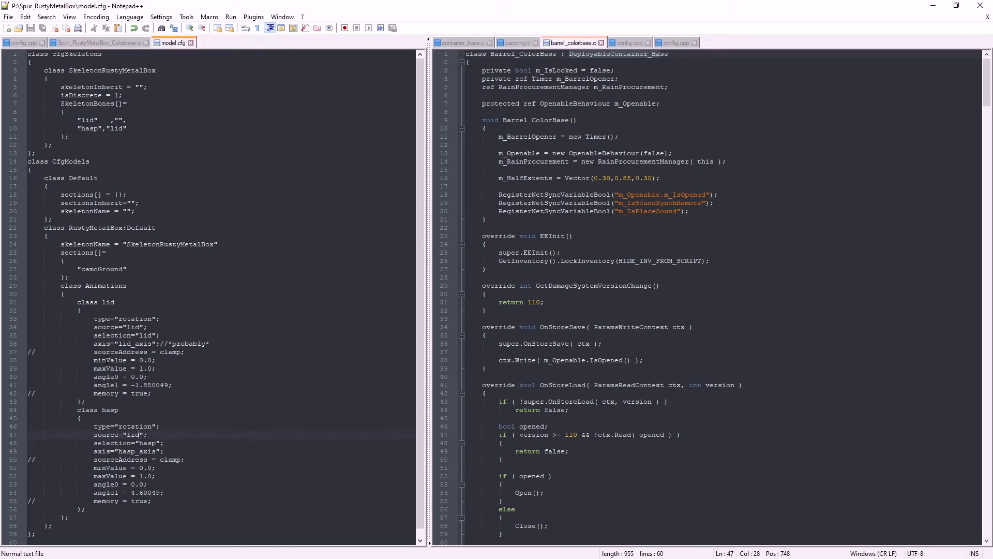
double_click(149, 360)
type("4")
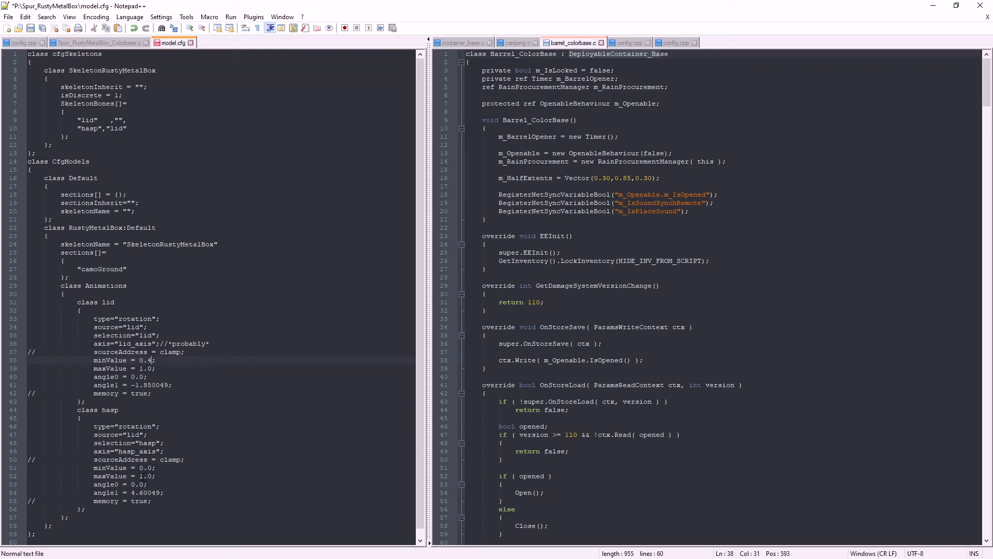
double_click(141, 476)
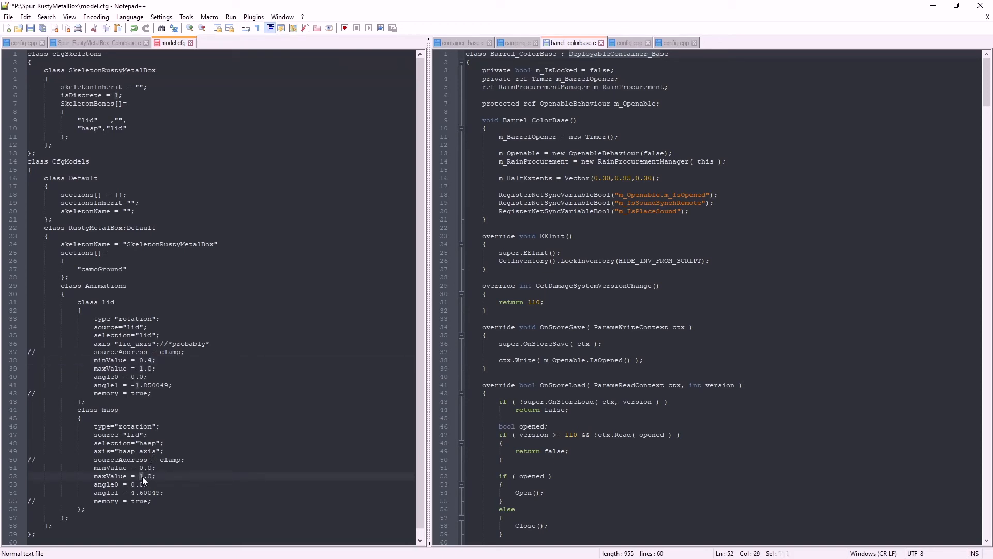
type("0")
double_click(150, 476)
type("4")
left_click(30, 28)
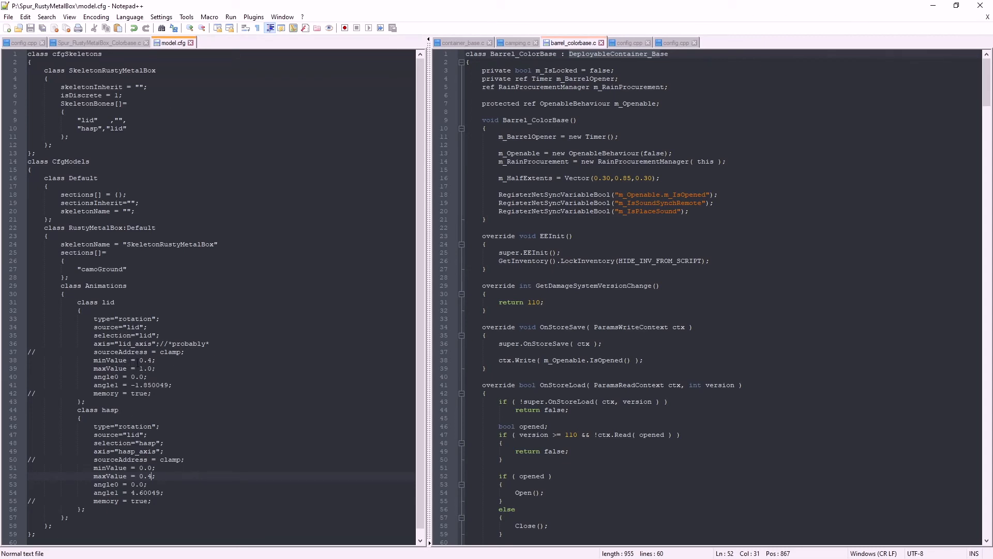
left_click_drag(139, 360, 147, 360)
left_click_drag(139, 476, 151, 476)
Return to Object Builder, close the old Buldozer preview and restart it with the box's hasp side in view
left_click(934, 6)
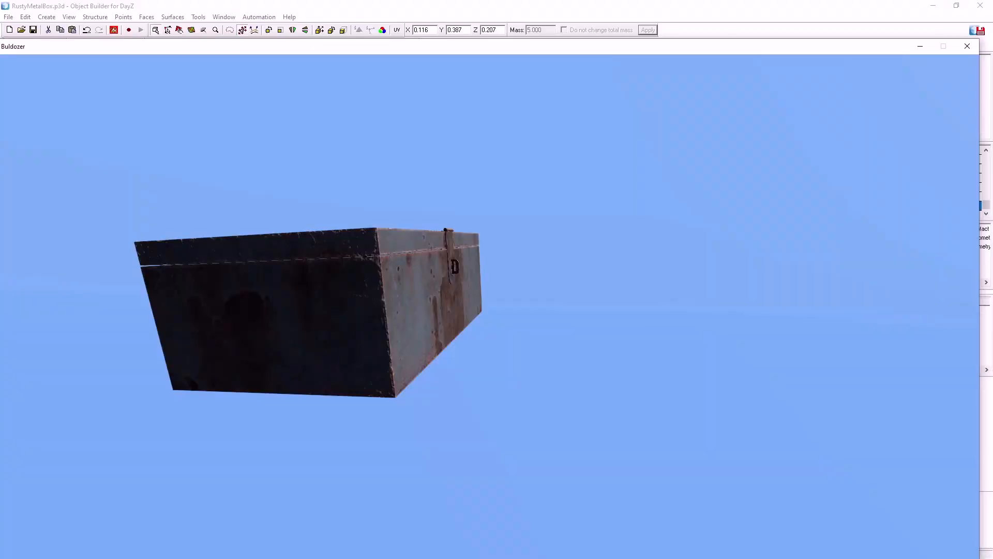
left_click(968, 46)
left_click(114, 30)
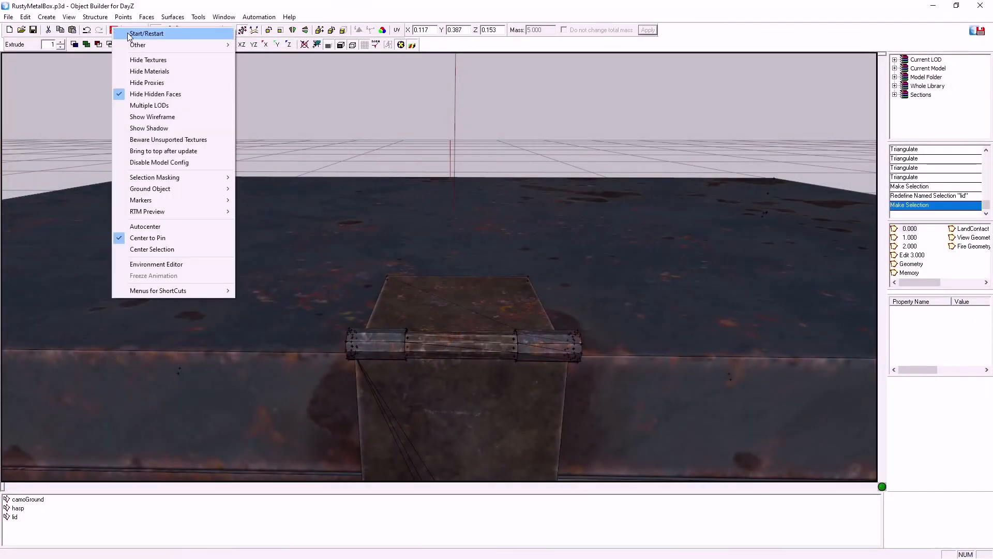
left_click(130, 32)
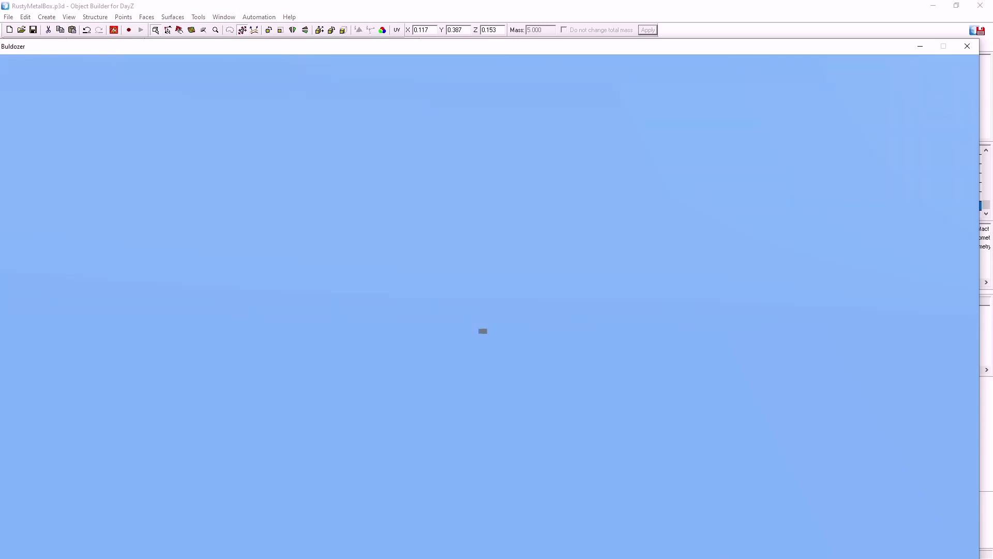
scroll(489, 306, "up", 10)
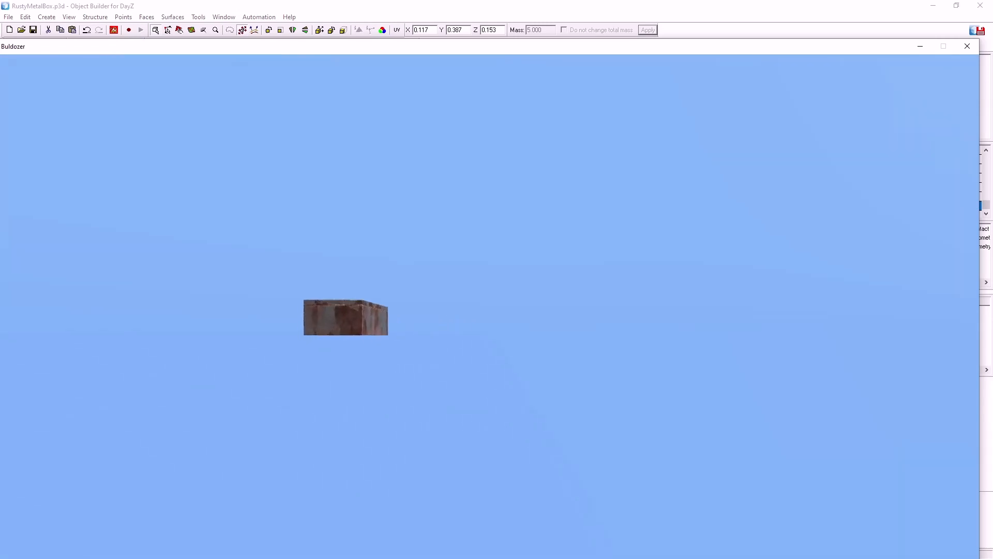
scroll(489, 306, "down", 3)
left_click_drag(489, 307, 594, 321)
Choose the lid animation and play it slowly, then back and forth, to check the sequence of hasp and lid movement, ending with the box closed
key("bracketright")
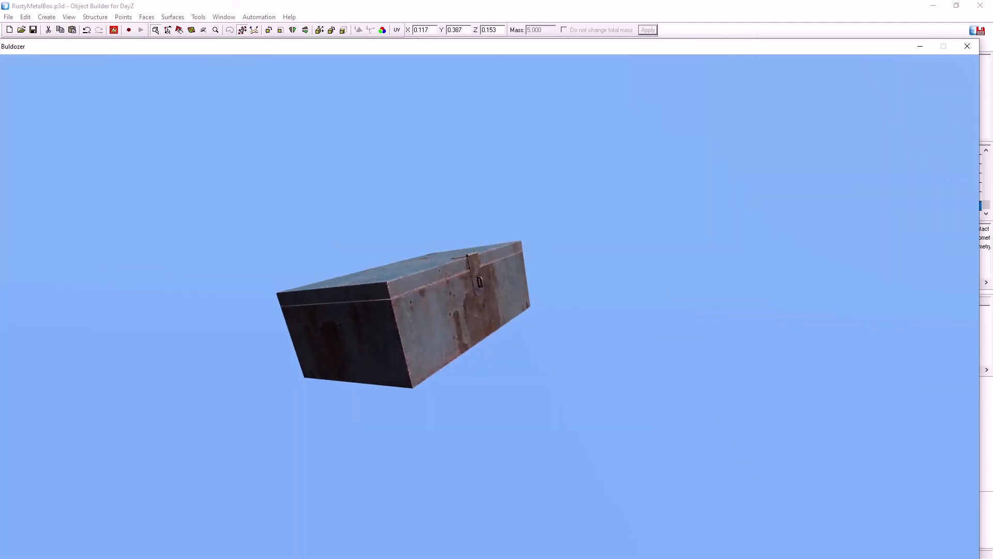
key("bracketright")
scroll(490, 307, "up", 2)
scroll(490, 306, "up", 2)
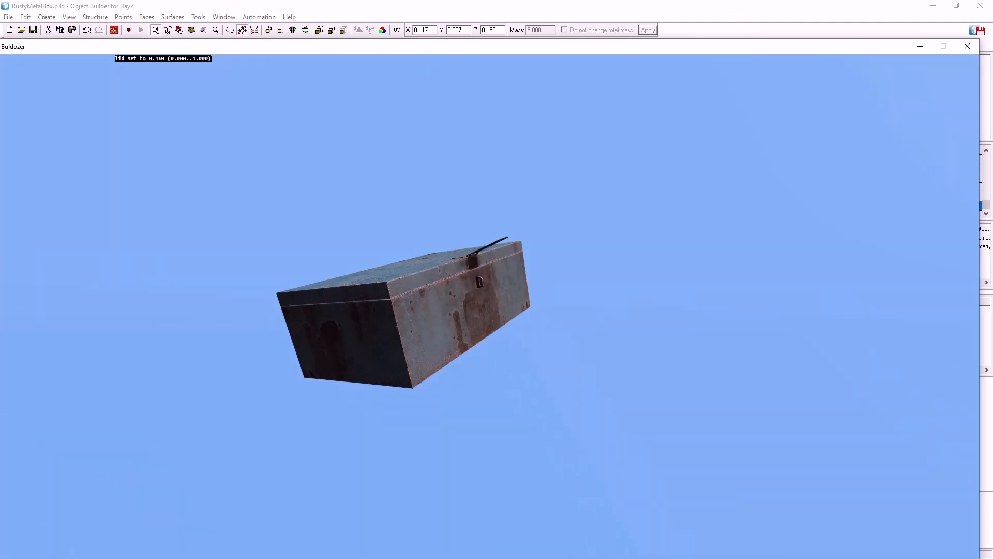
scroll(489, 306, "up", 2)
scroll(489, 307, "up", 2)
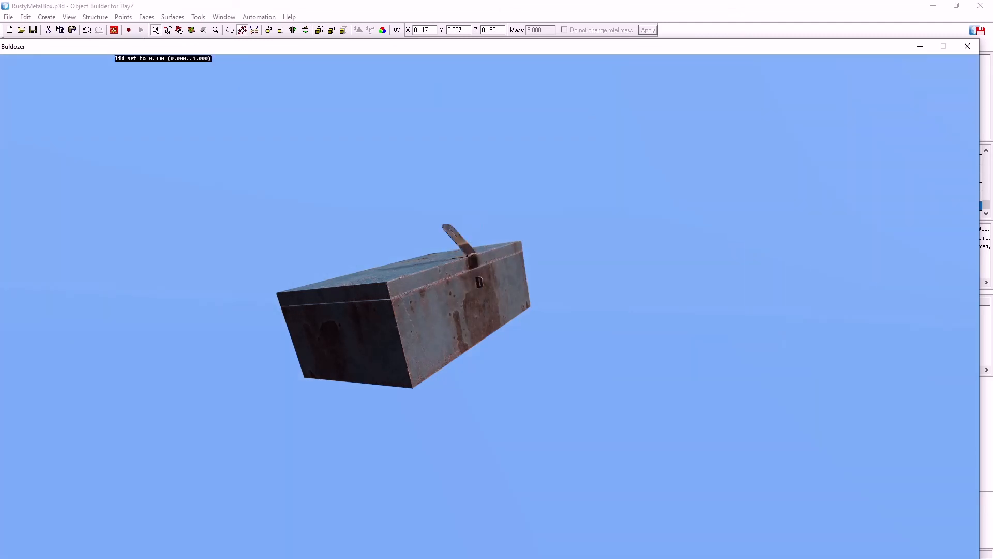
scroll(490, 306, "up", 2)
scroll(489, 307, "up", 14)
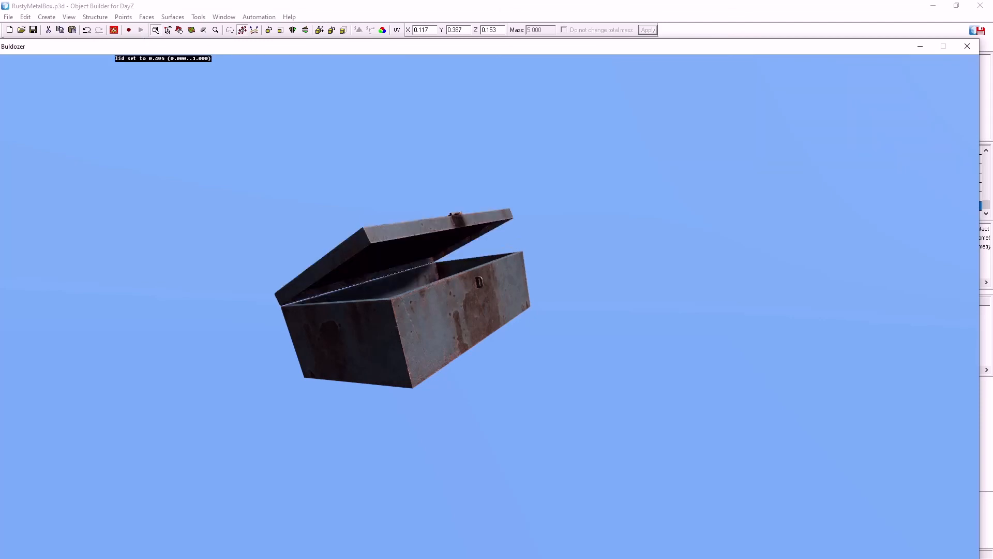
scroll(490, 306, "down", 20)
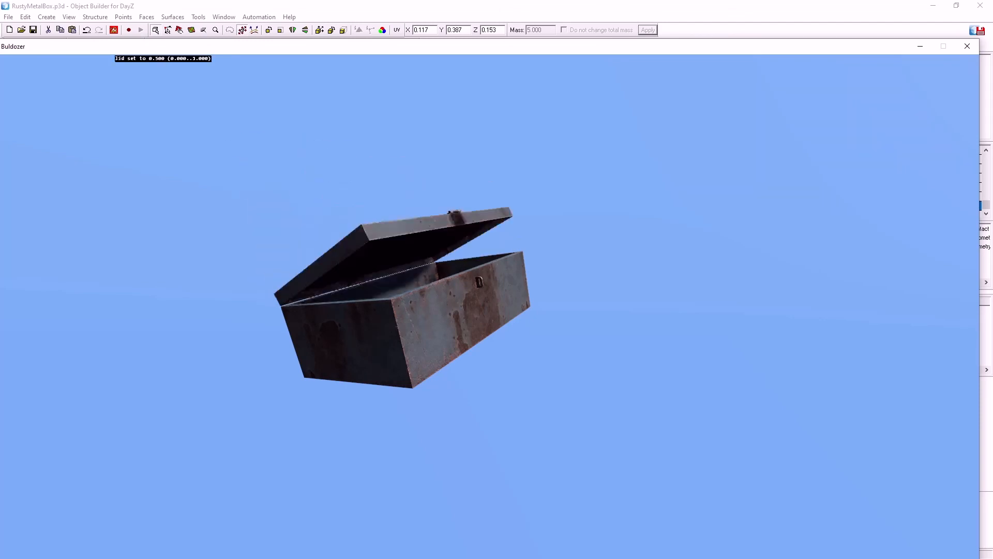
scroll(490, 306, "up", 12)
scroll(489, 307, "up", 12)
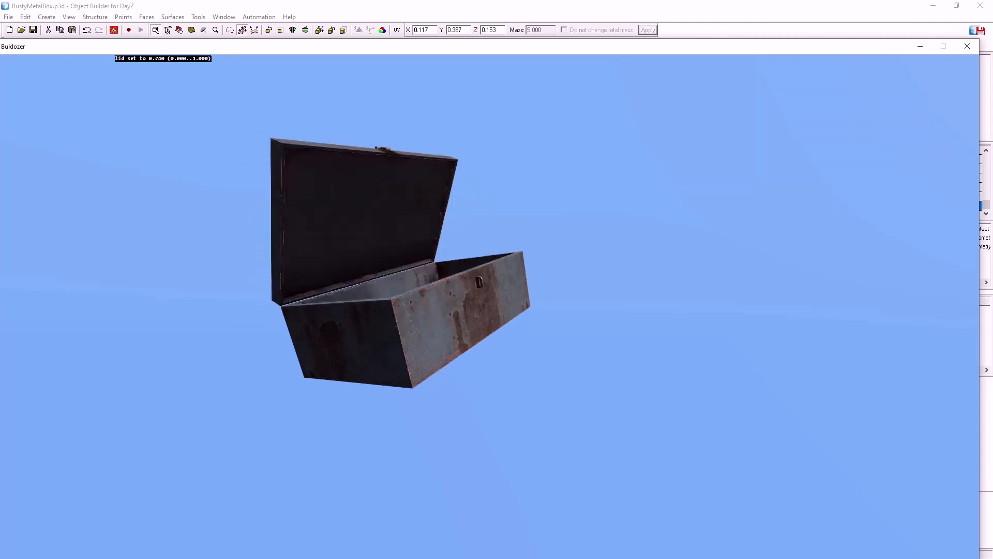
scroll(489, 306, "down", 20)
scroll(489, 306, "up", 18)
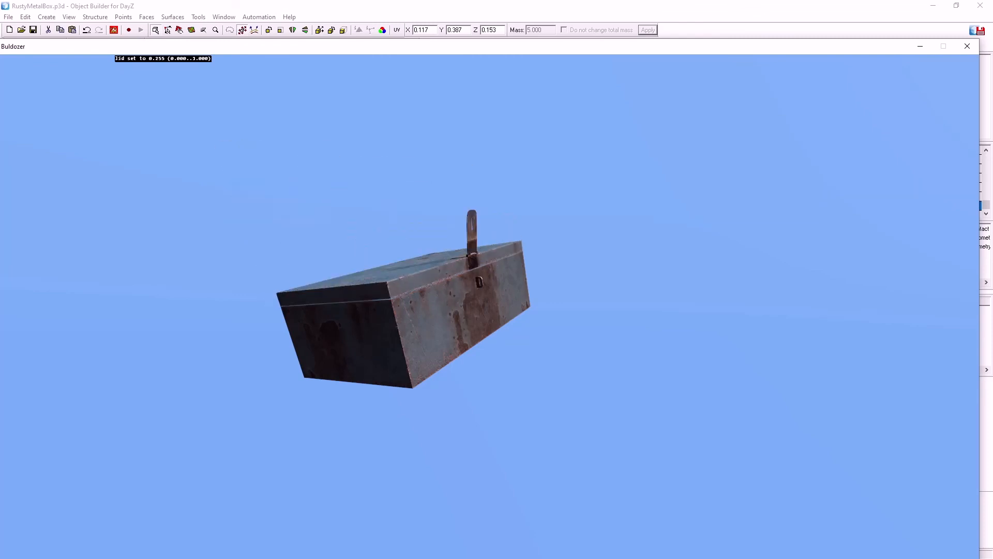
scroll(489, 306, "down", 9)
scroll(490, 306, "up", 14)
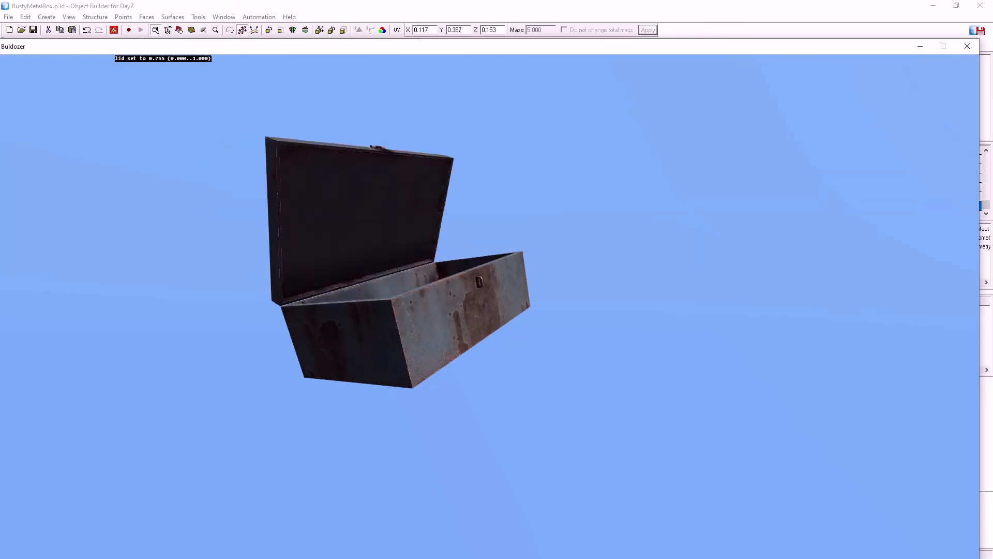
scroll(490, 307, "down", 18)
scroll(490, 307, "up", 3)
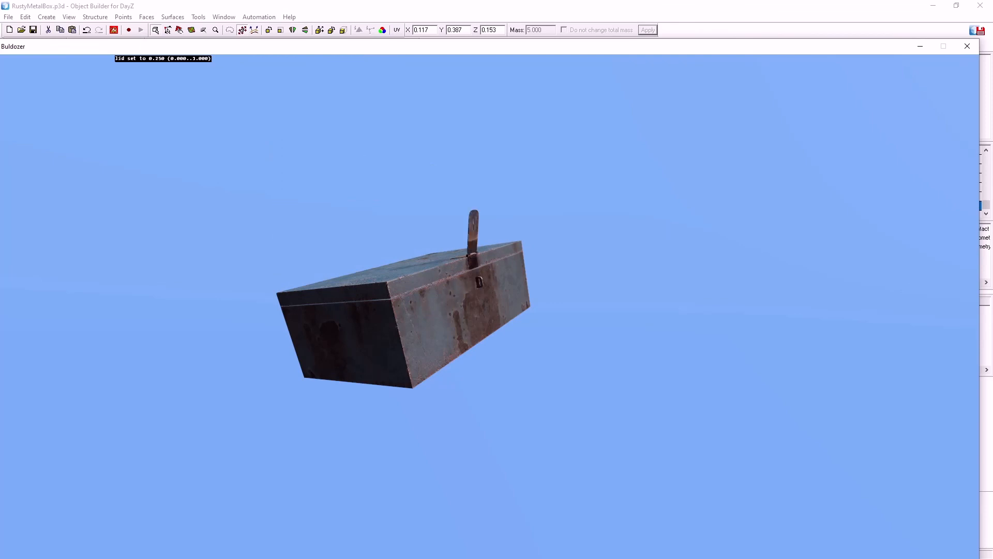
scroll(489, 306, "up", 16)
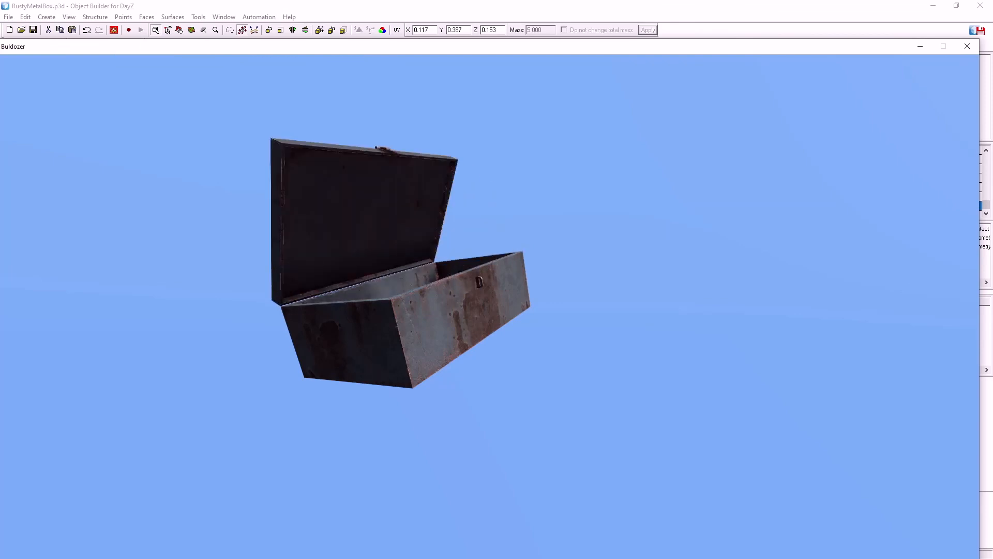
scroll(489, 306, "down", 20)
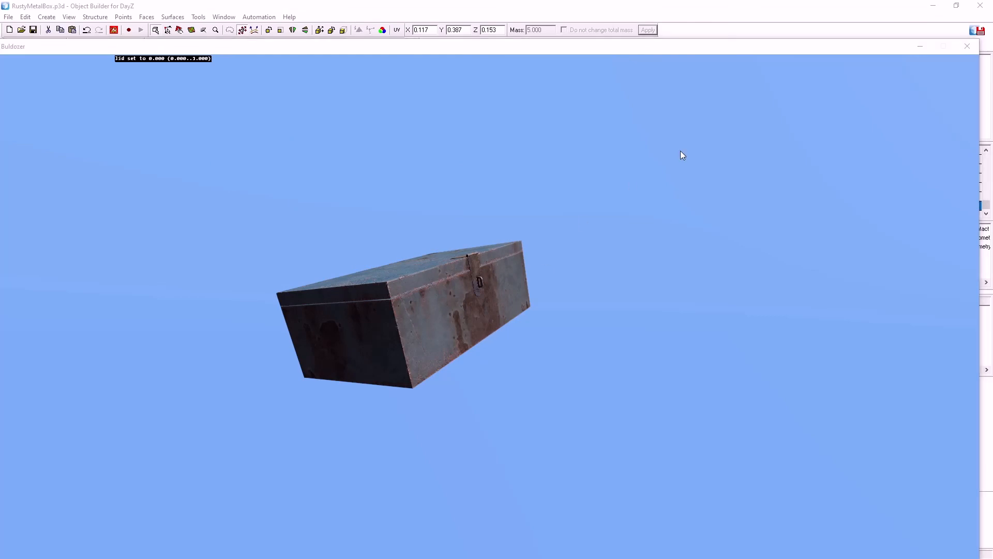
Leave the preview and check the hasp and lid named selections across resolution LODs 0.000, 1.000 and 2.000
left_click(929, 46)
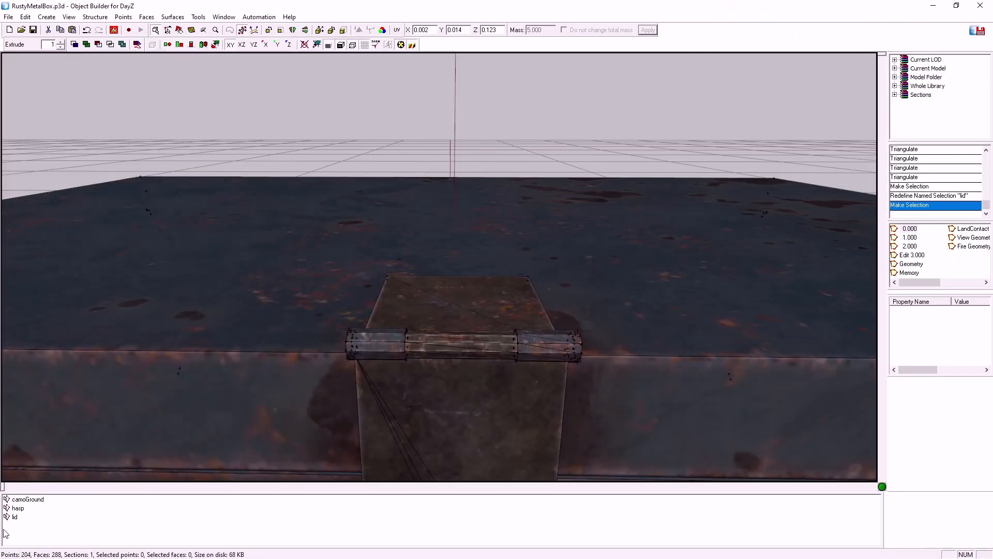
left_click(16, 508)
left_click(15, 517)
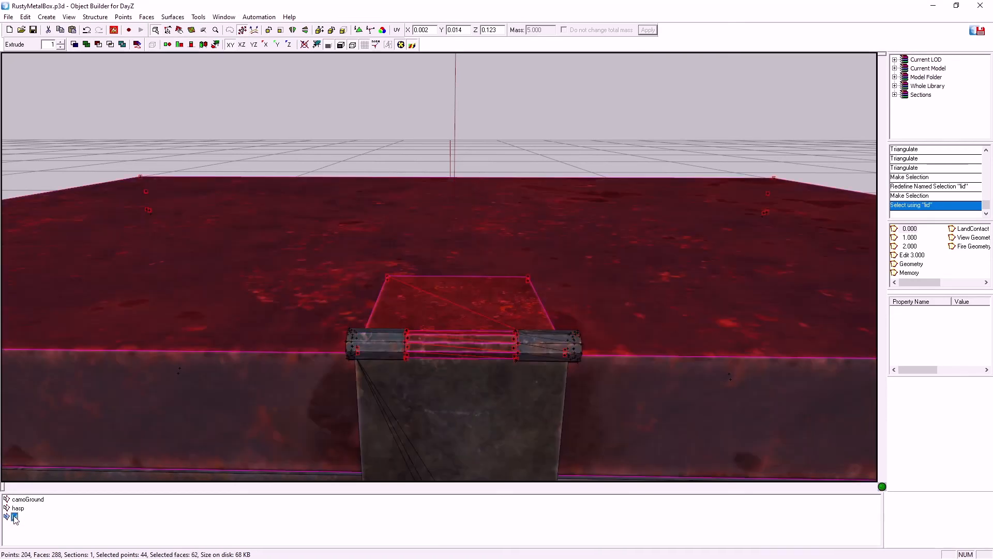
left_click(913, 237)
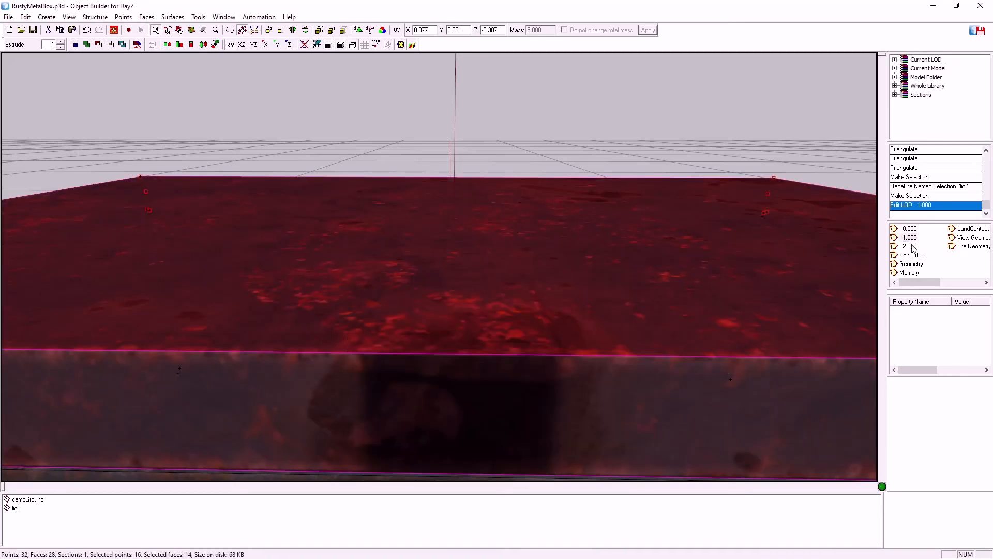
left_click(909, 246)
left_click(906, 229)
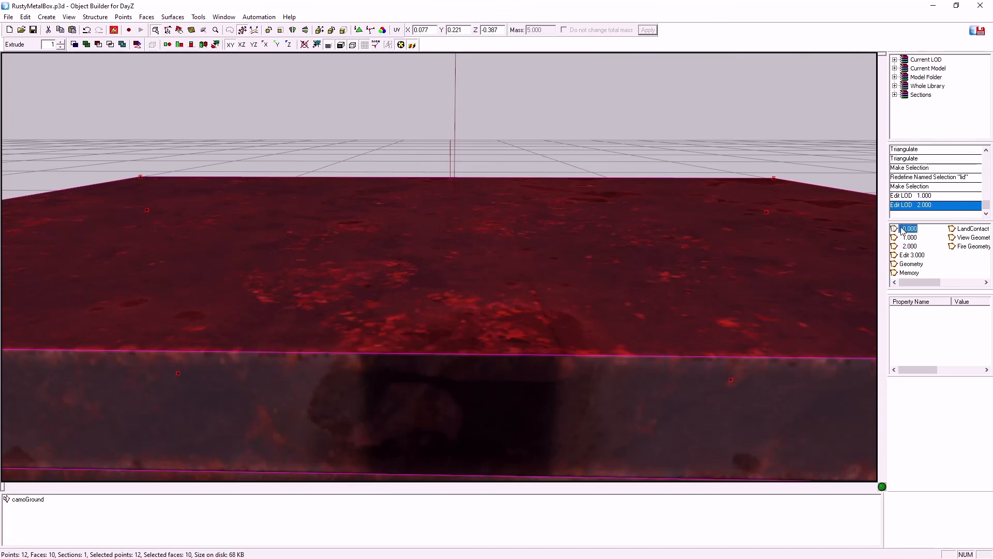
Open the Memory LOD and inspect the lid_axis and hasp_axis selections
left_click(906, 272)
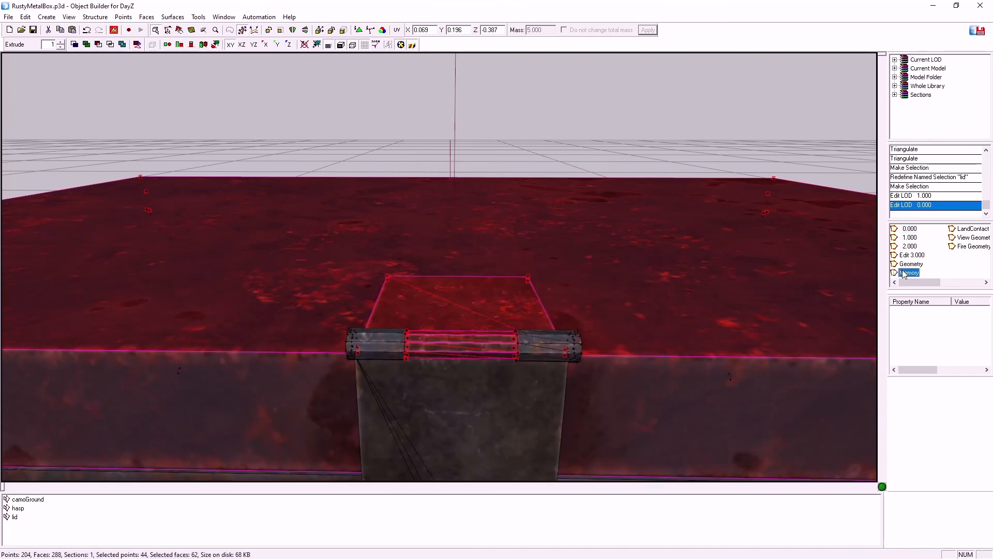
left_click(92, 517)
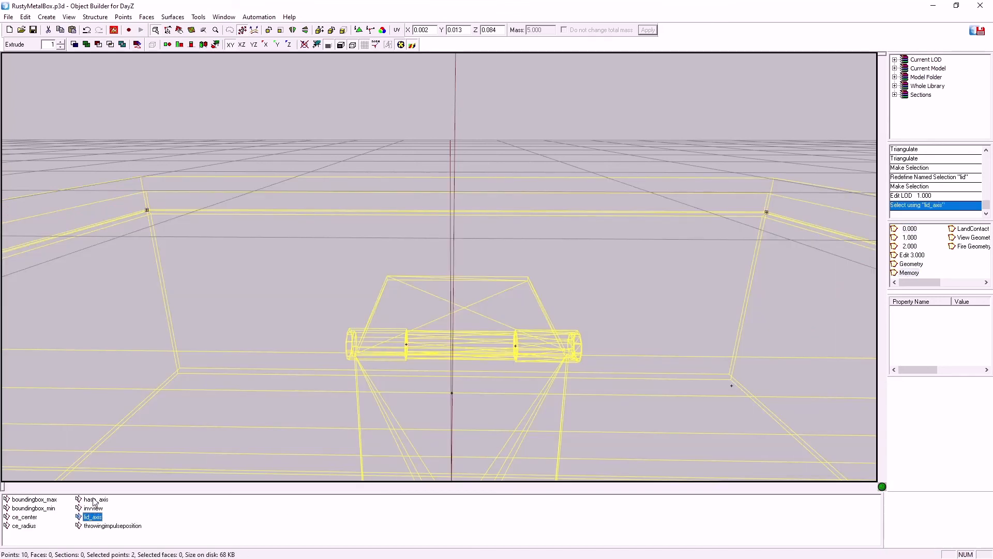
left_click(94, 500)
left_click(92, 516)
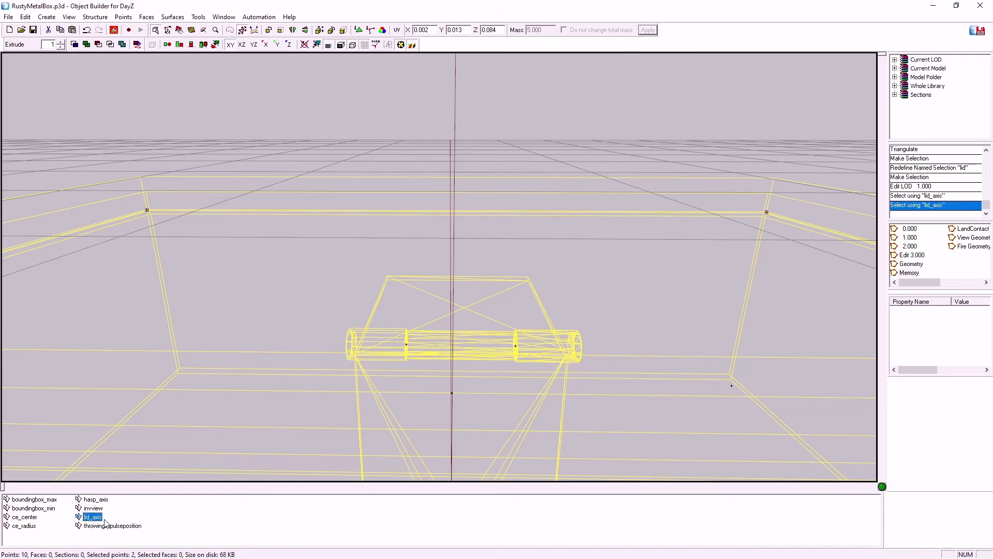
Switch back to model.cfg in Notepad++ and review the cfgSkeletons class, including the lid and hasp bone entries
key("alt+Tab")
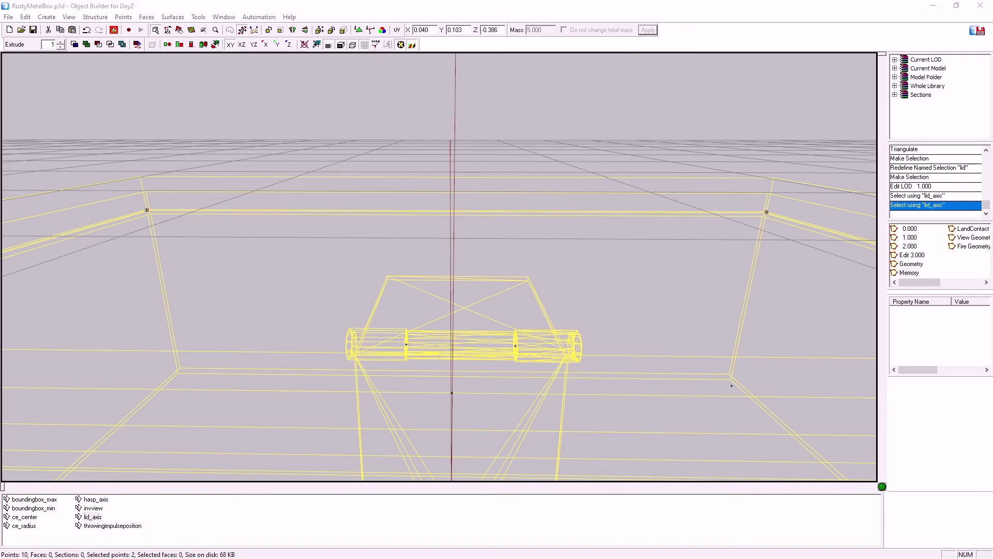
left_click(583, 558)
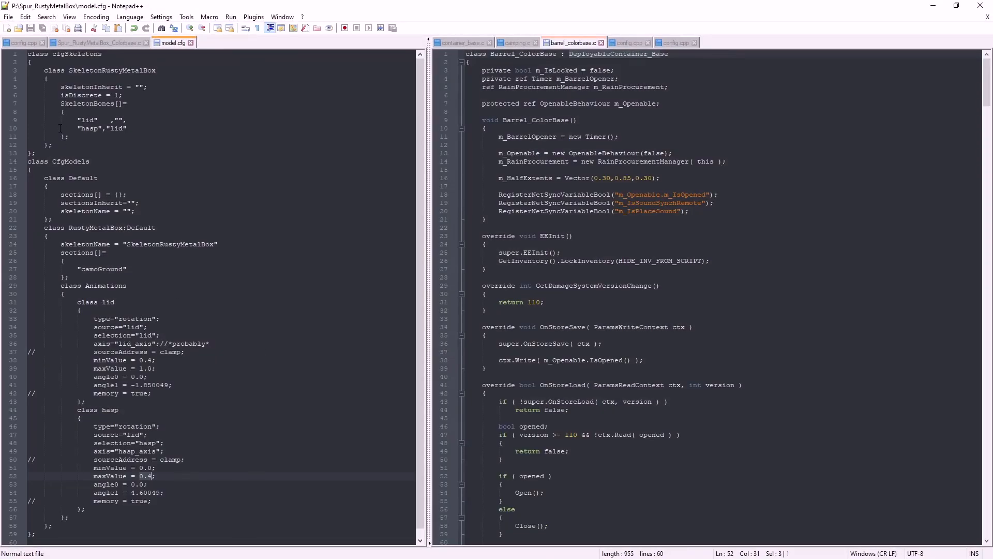
left_click_drag(36, 154, 28, 62)
left_click(89, 120)
left_click_drag(83, 120, 122, 128)
double_click(89, 128)
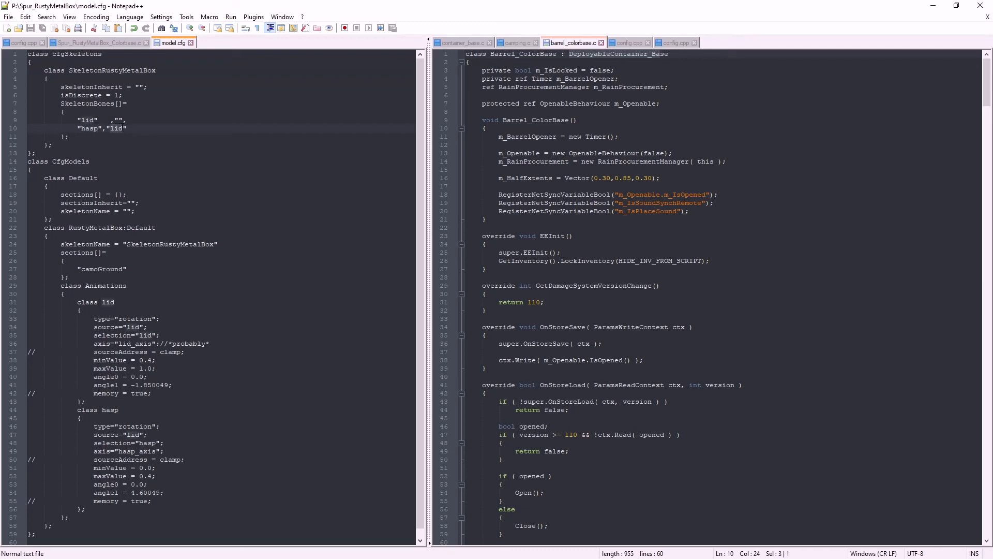
scroll(165, 193, "down", 1)
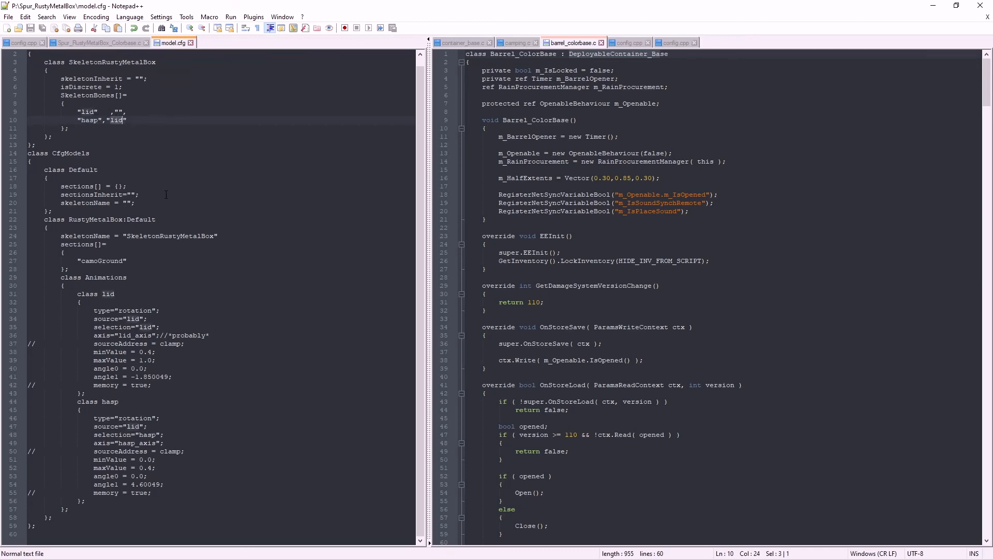
Review the CfgModels section of model.cfg, including the RustyMetalBox skeletonName and the Animations class
left_click_drag(61, 236, 214, 241)
left_click_drag(53, 155, 104, 155)
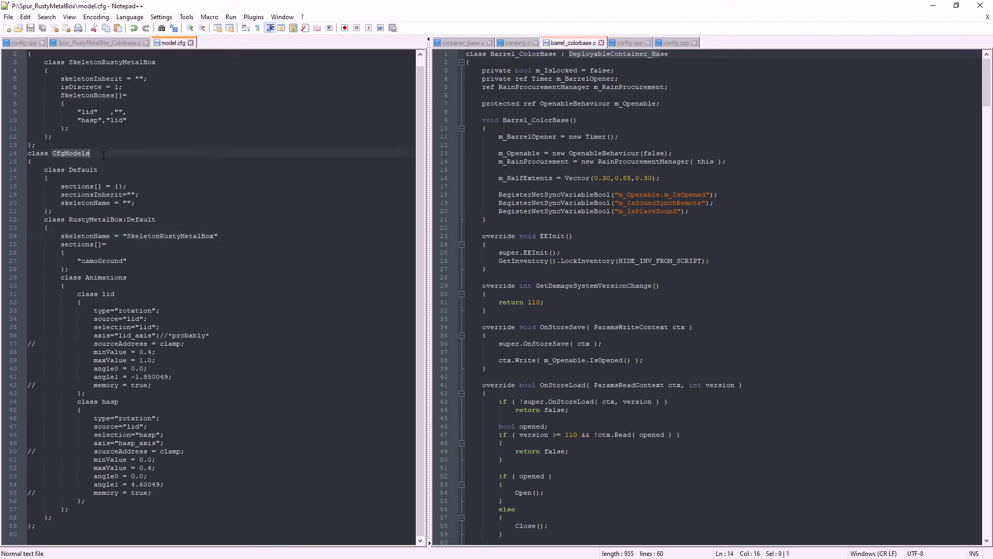
left_click_drag(65, 278, 126, 278)
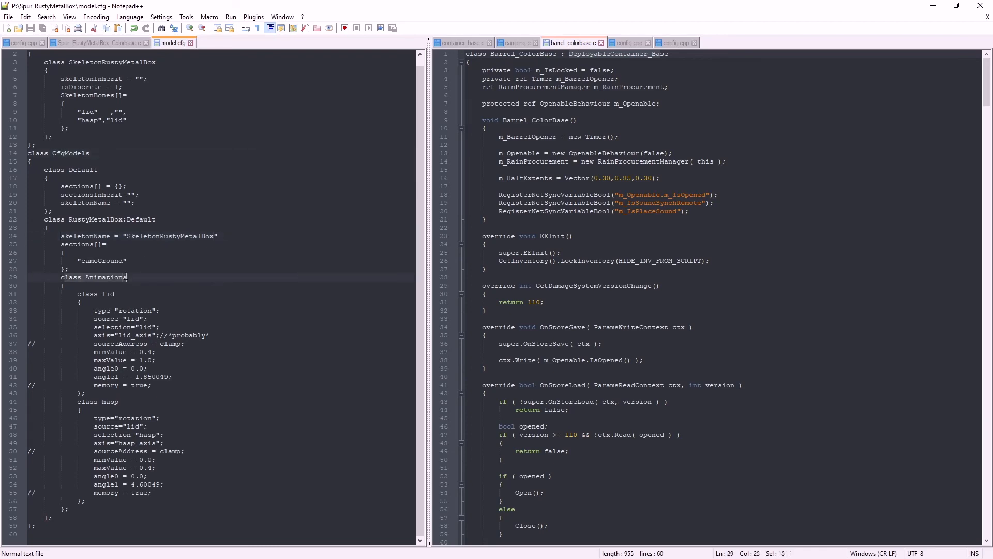
Delete the commented-out sourceAddress and memory entries from the lid animation class
left_click_drag(188, 344, 26, 345)
key("BackSpace")
left_click_drag(155, 385, 27, 385)
key("BackSpace")
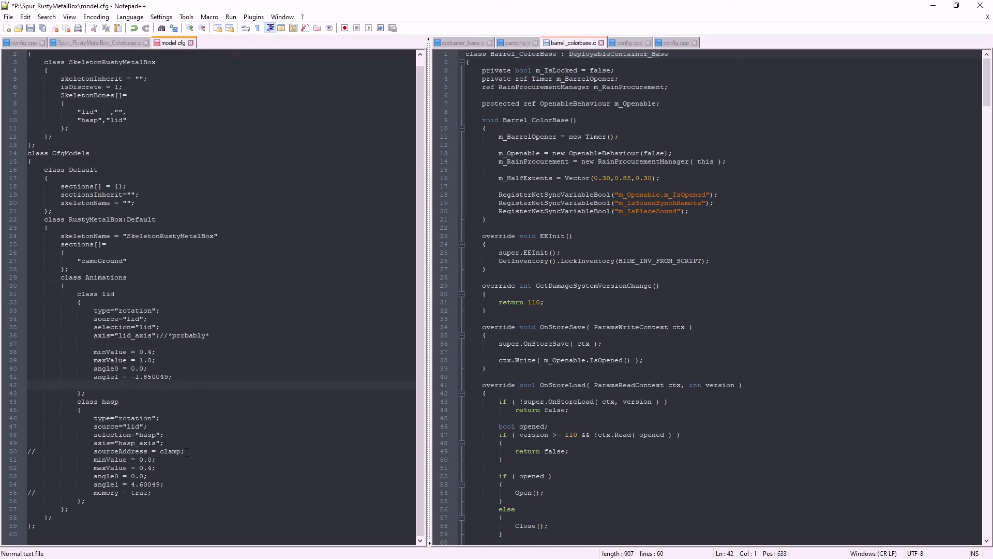
Delete the commented-out sourceAddress and memory entries from the hasp animation class
left_click_drag(187, 451, 26, 451)
key("BackSpace")
left_click_drag(153, 493, 26, 493)
key("BackSpace")
key("BackSpace")
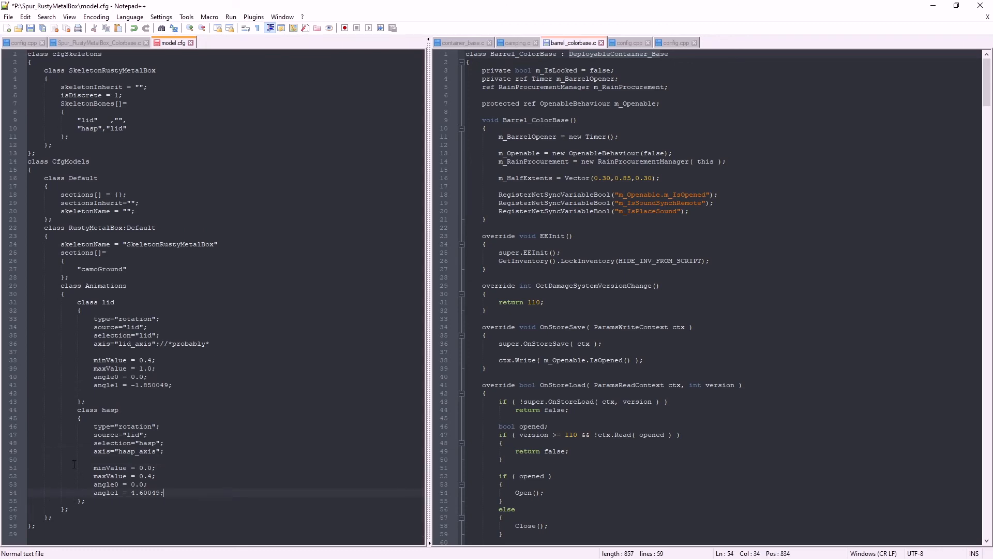
Remove the leftover blank lines inside the hasp and lid animation classes
key("BackSpace")
left_click(93, 392)
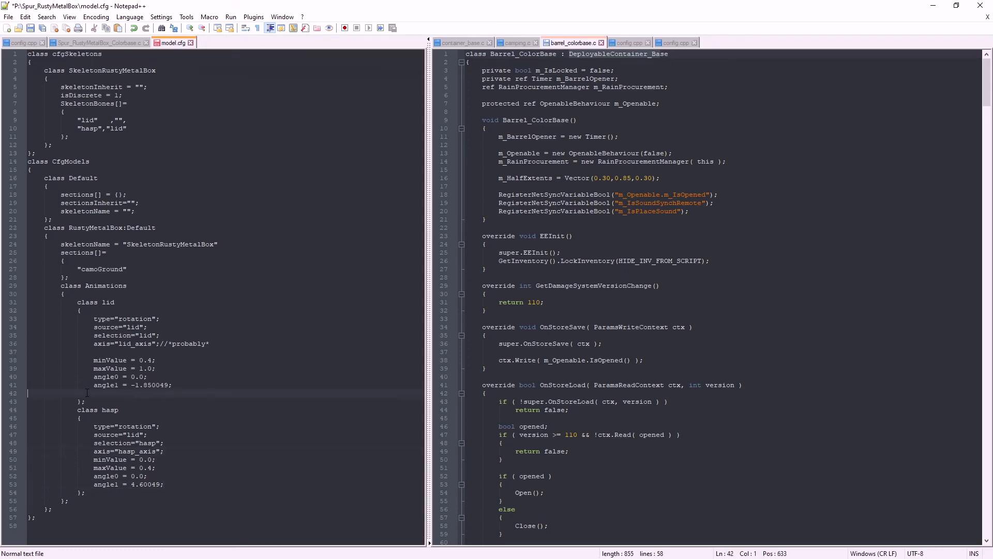
key("BackSpace")
key("Up")
key("Up")
key("Up")
key("Up")
key("BackSpace")
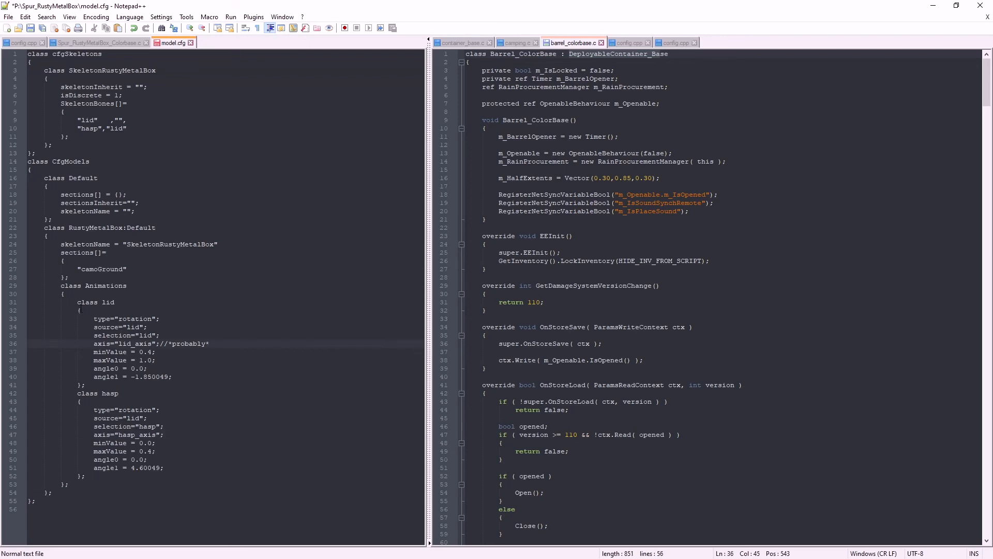
Review the cleaned-up lid animation class, checking its source, selection and axis entries
left_click_drag(76, 302, 133, 381)
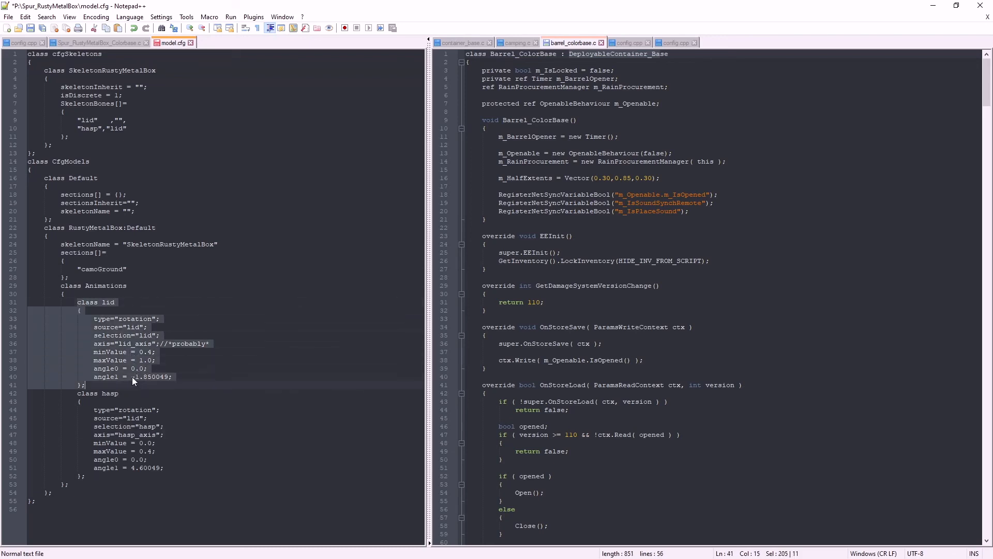
left_click(125, 327)
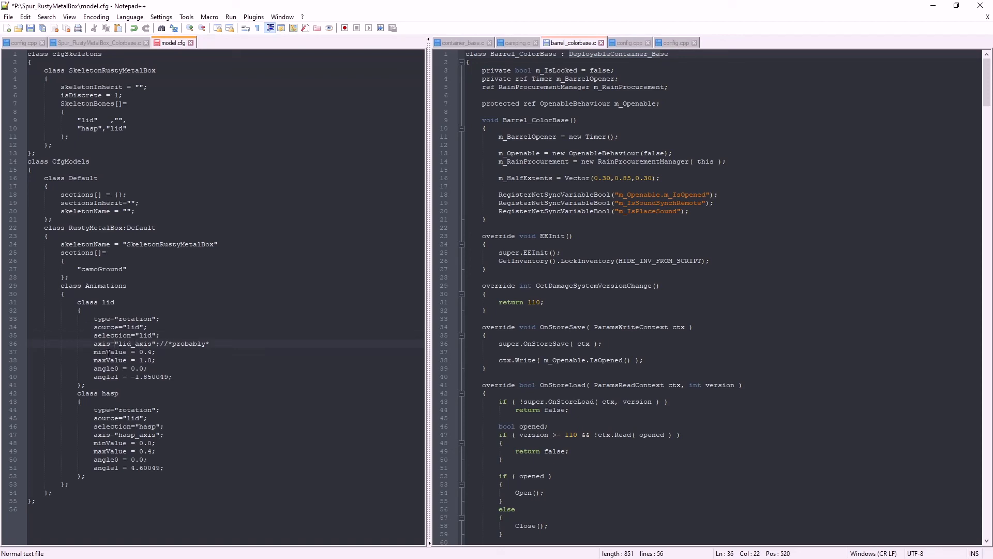
key("Up")
Open the box's config.cpp and look through its hidden selections and DamageSystem health levels
left_click(23, 42)
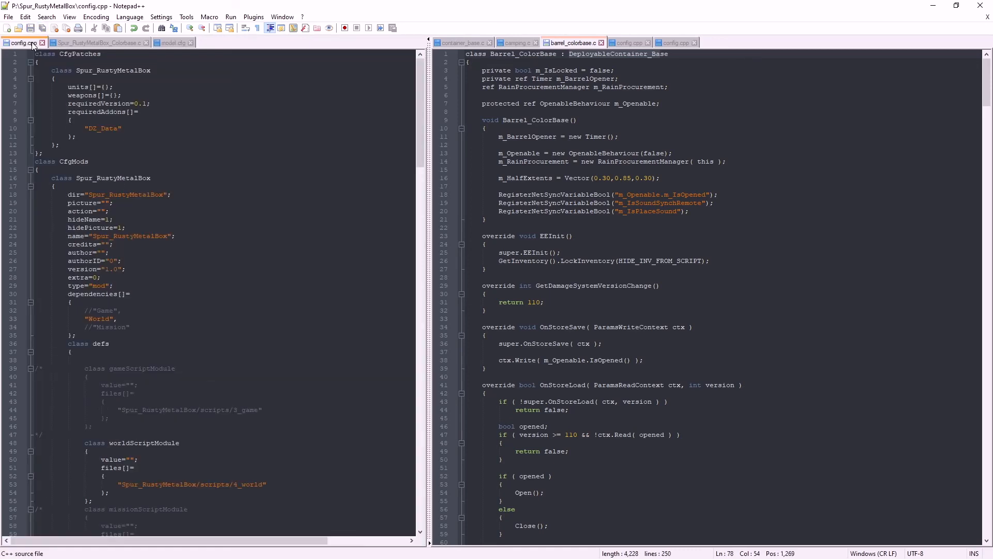
left_click(62, 44)
left_click(21, 43)
scroll(140, 184, "down", 20)
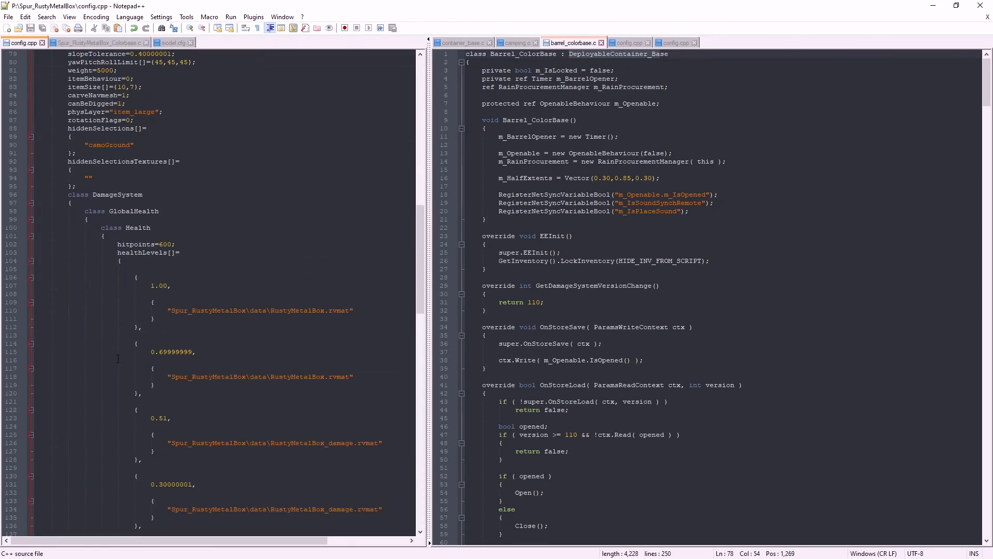
scroll(118, 358, "down", 5)
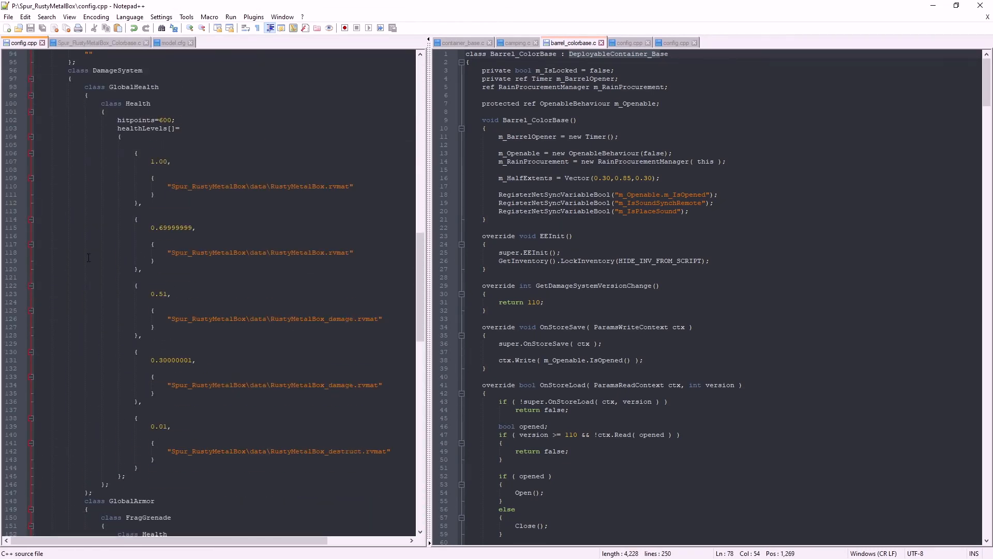
left_click(68, 293)
scroll(138, 183, "up", 2)
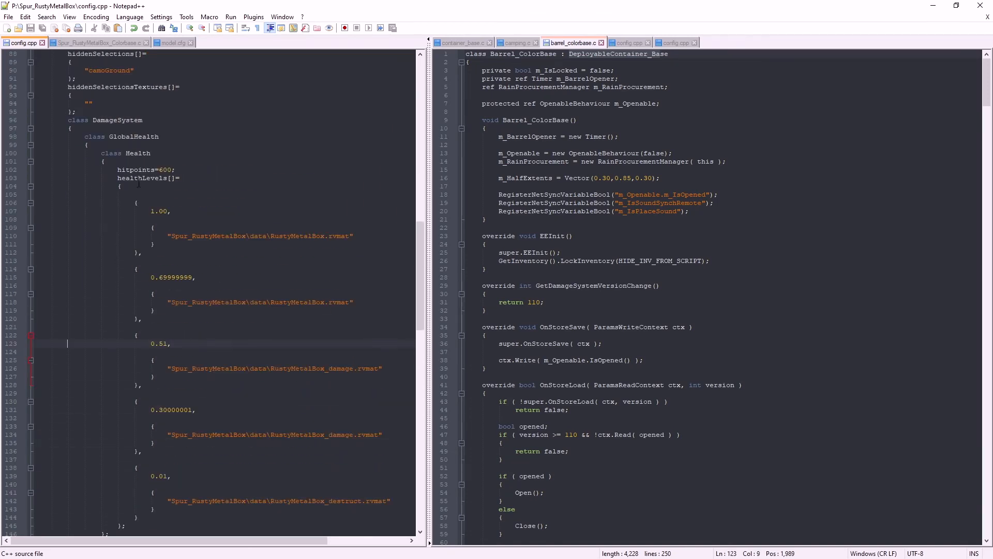
Switch to Spur_RustyMetalBox_Colorbase.c and examine the class declaration that inherits from DeployableContainer_Base
key("ctrl+Tab")
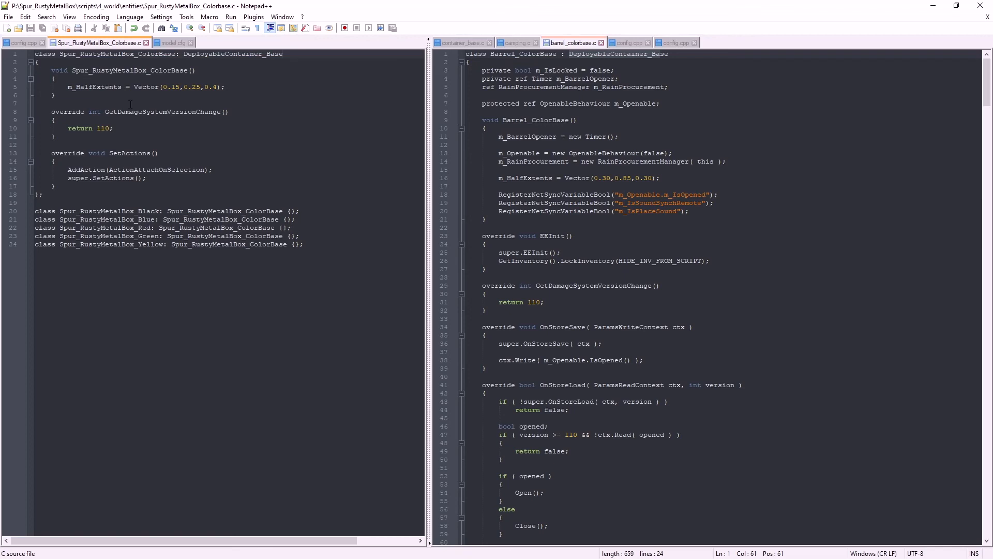
left_click_drag(59, 54, 250, 52)
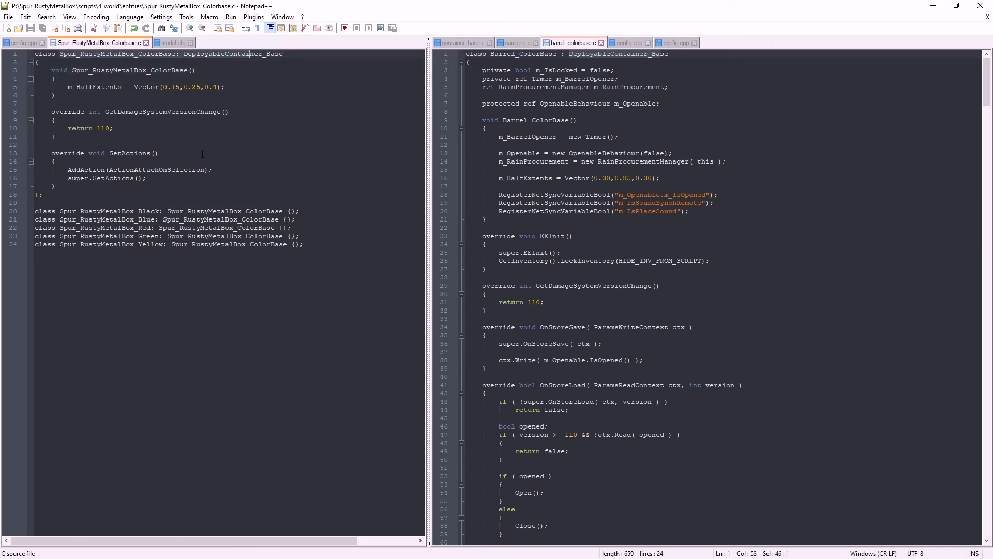